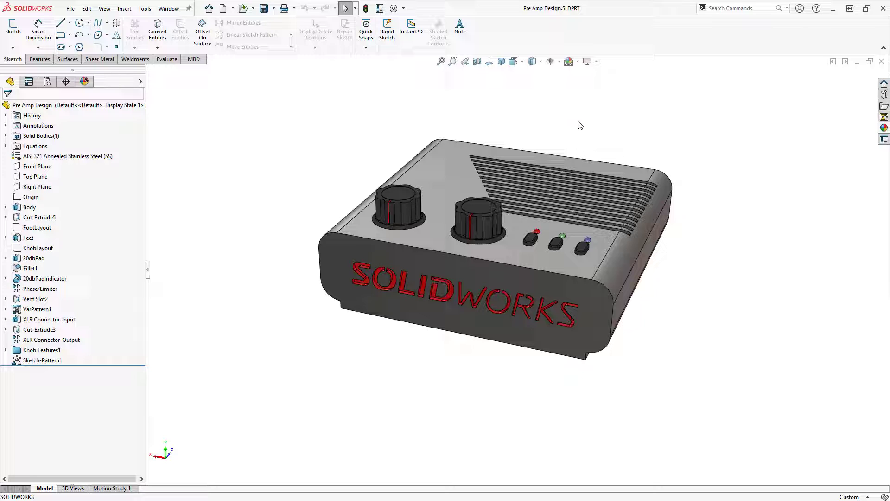
Step: Turn off RealView Graphics for the model display
click(590, 61)
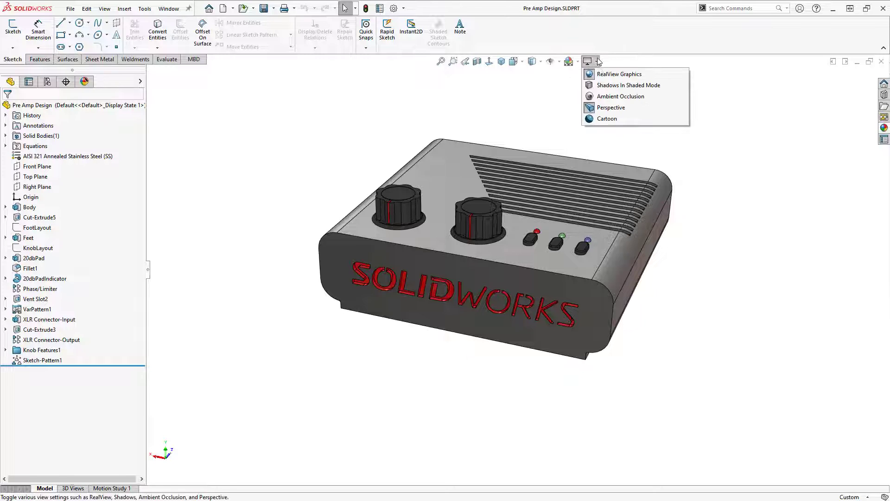
click(604, 77)
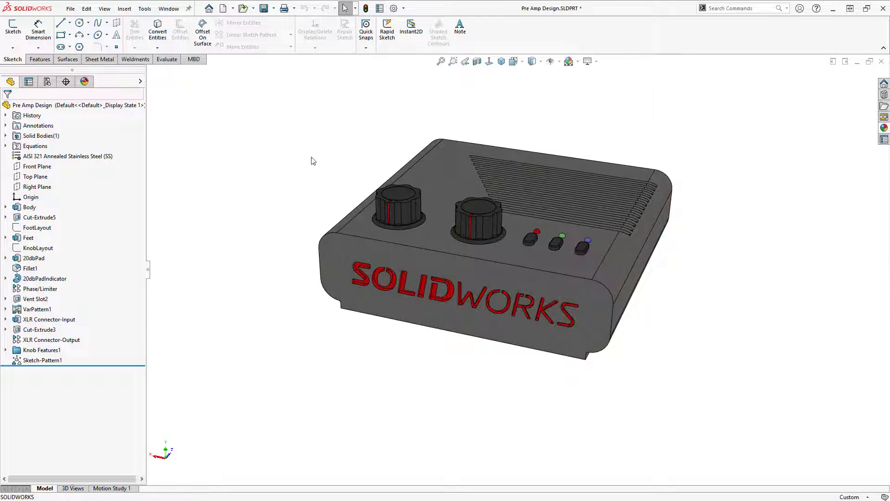
Step: Bring up the sheet metal tools and check which command sets are enabled
click(107, 62)
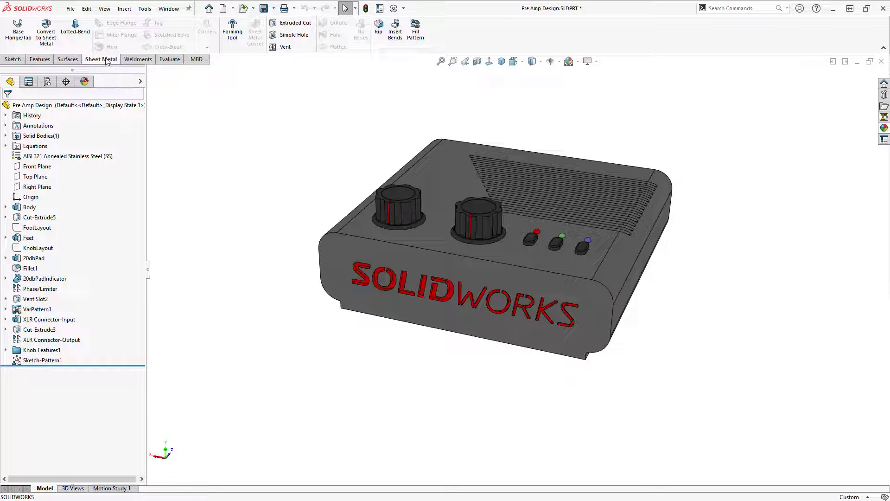
right_click(115, 59)
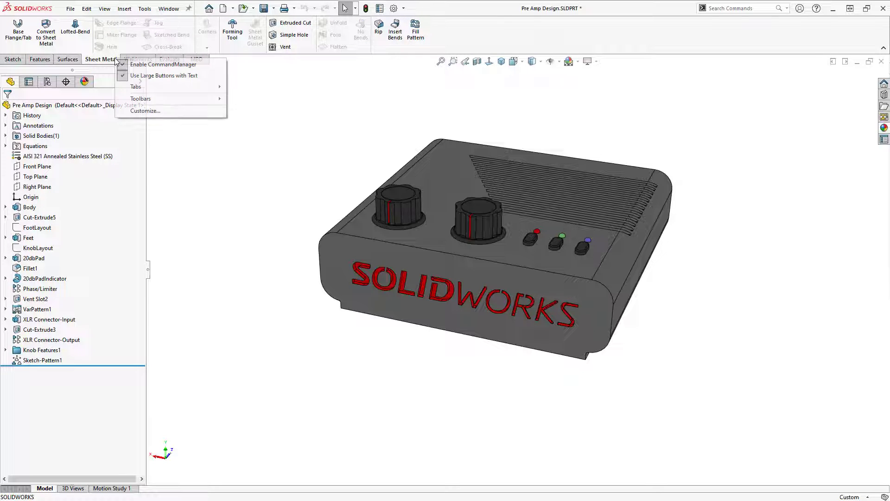
mouse_move(204, 87)
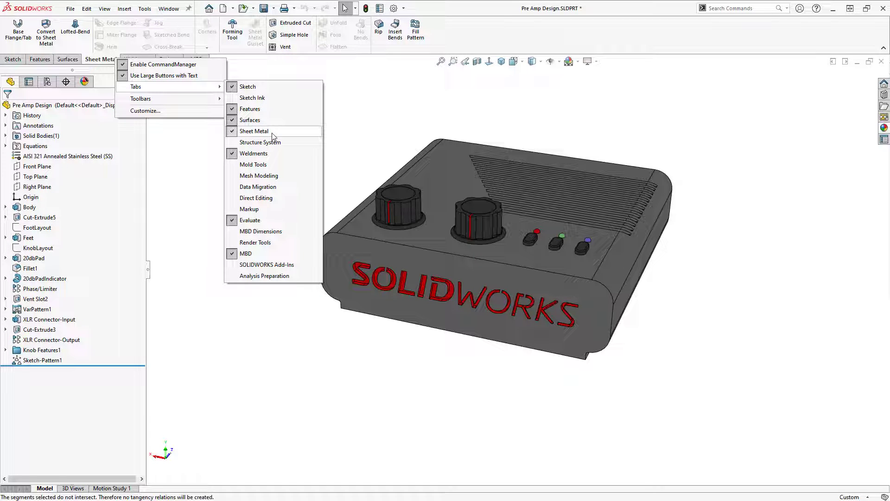
click(358, 87)
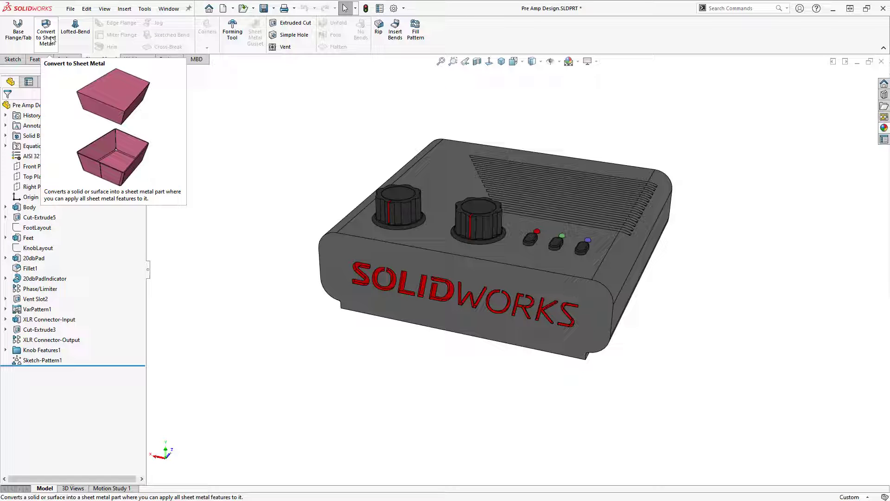
Step: Start Convert to Sheet Metal with the enclosure's top face as the fixed face, and preview the reversed thickness before restoring it
click(51, 39)
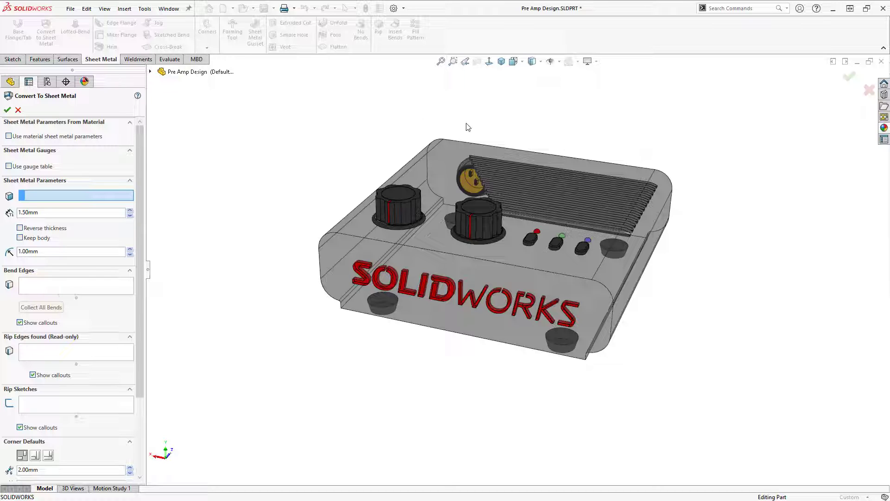
click(453, 154)
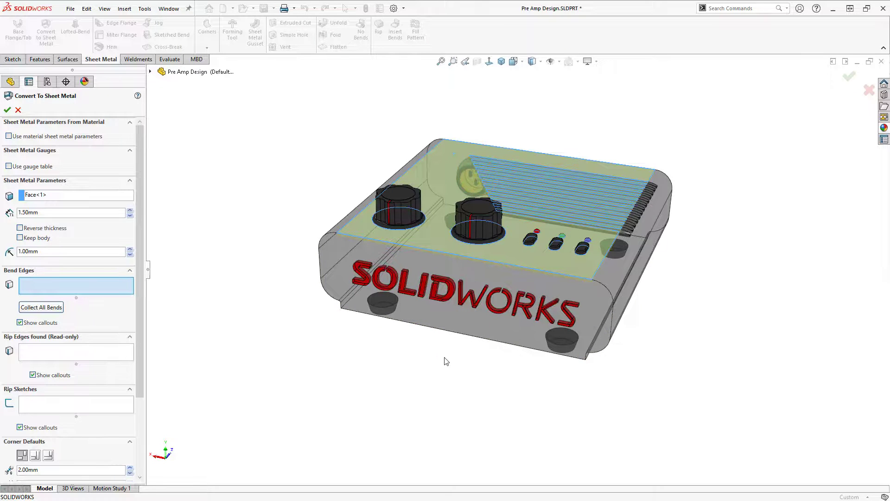
middle_drag(446, 360, 442, 336)
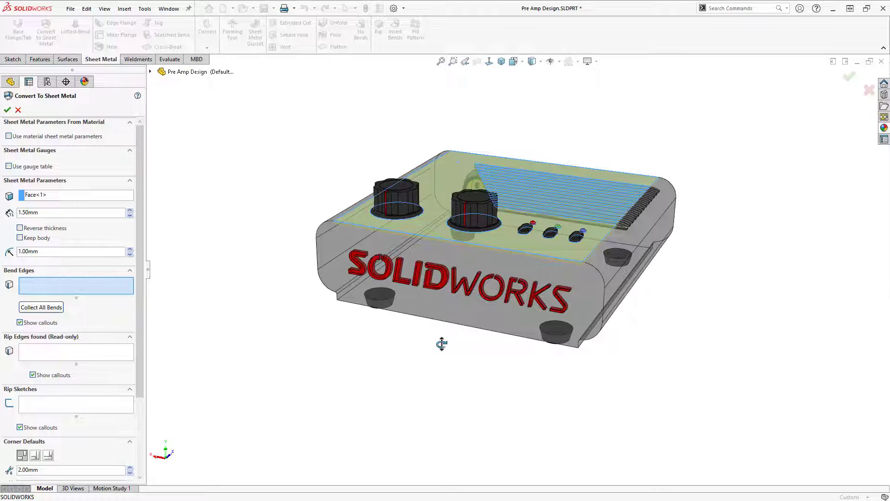
scroll(466, 290, down, 3)
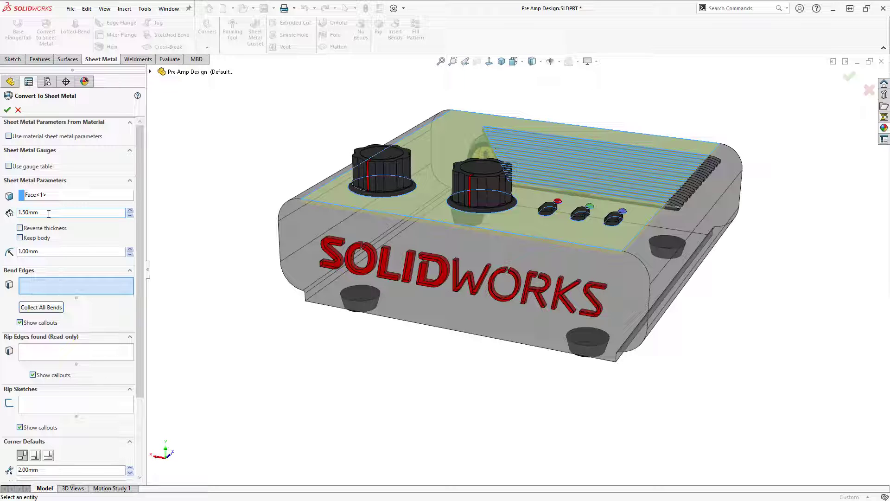
click(20, 229)
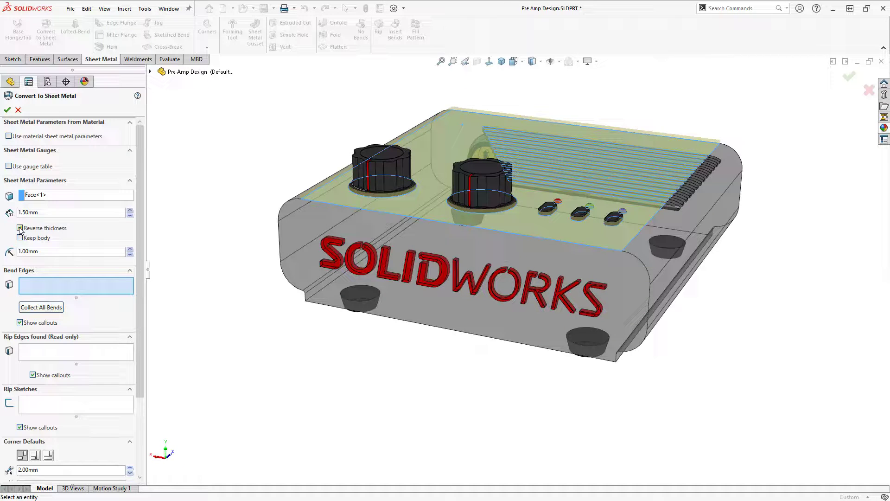
click(20, 228)
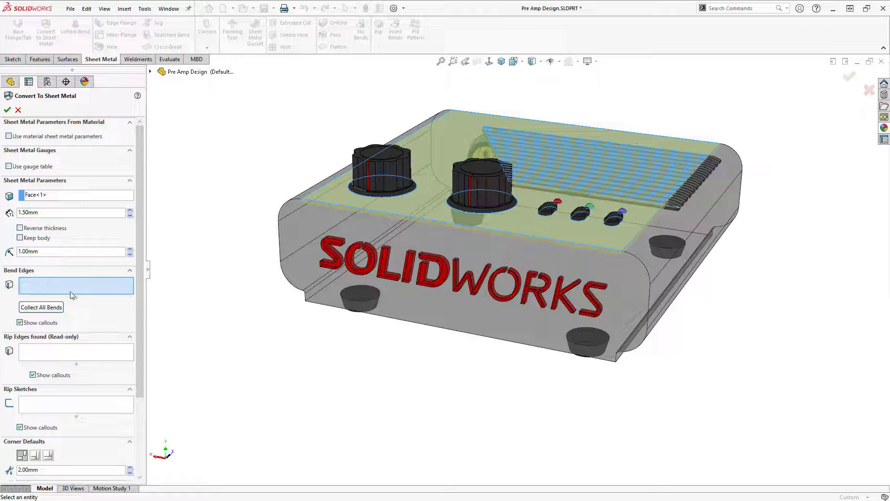
Step: Select the upper rounded face, lower rounded face and narrow lip face along one side of the enclosure as bends
click(634, 238)
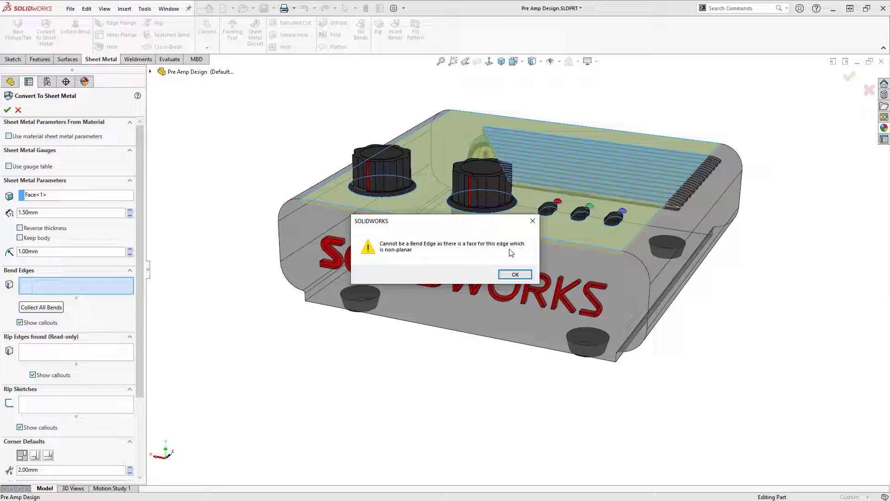
click(513, 276)
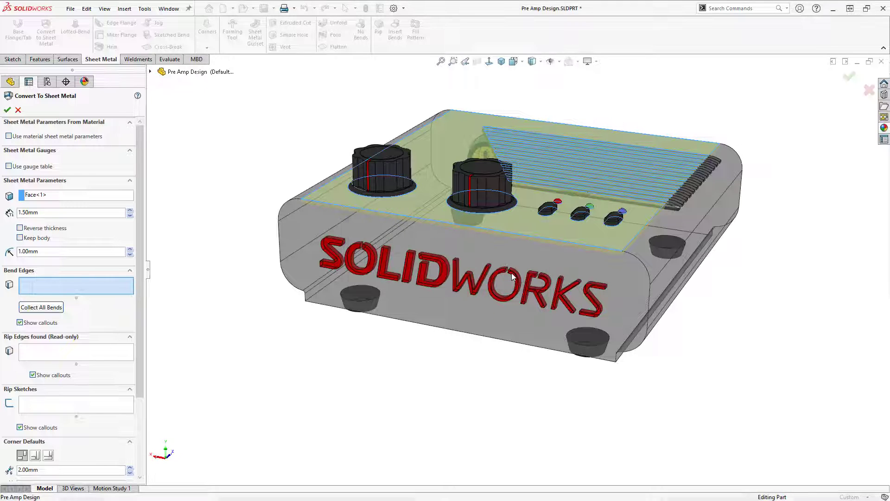
click(642, 249)
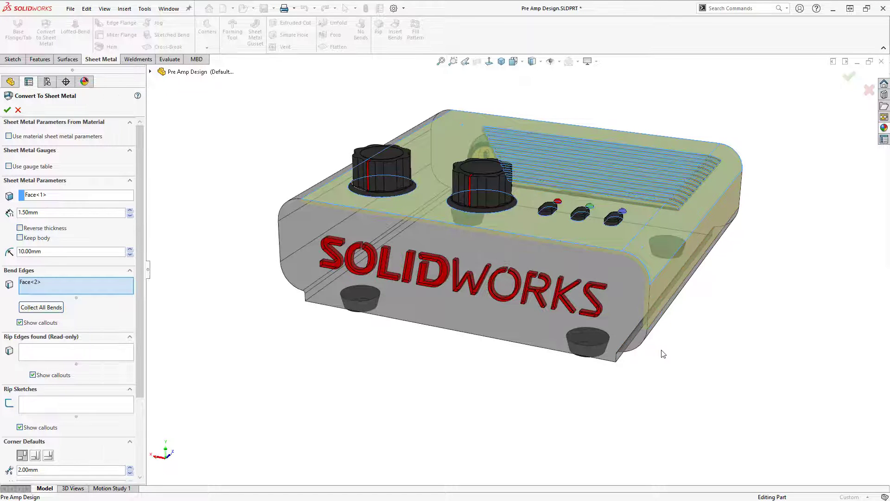
middle_drag(663, 354, 652, 261)
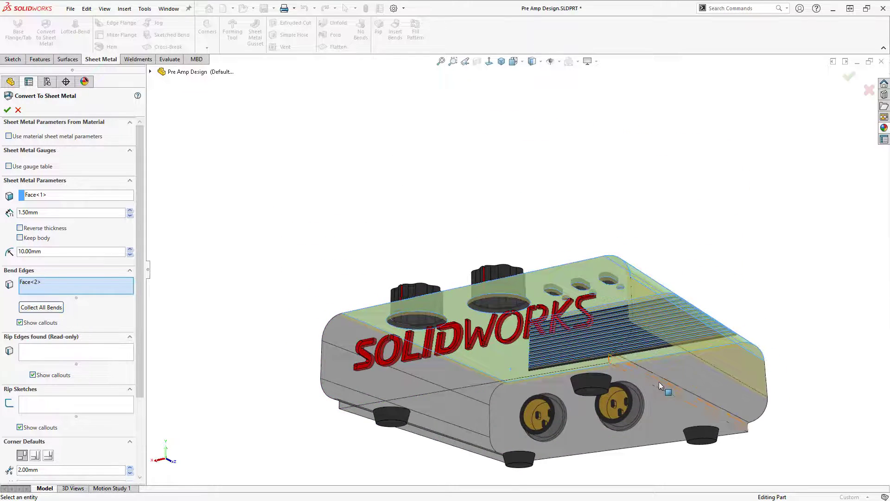
scroll(658, 383, down, 3)
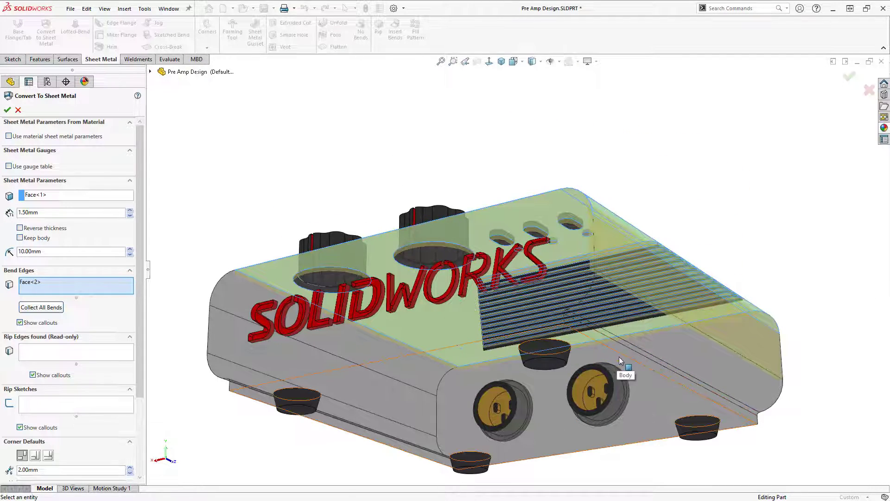
click(683, 347)
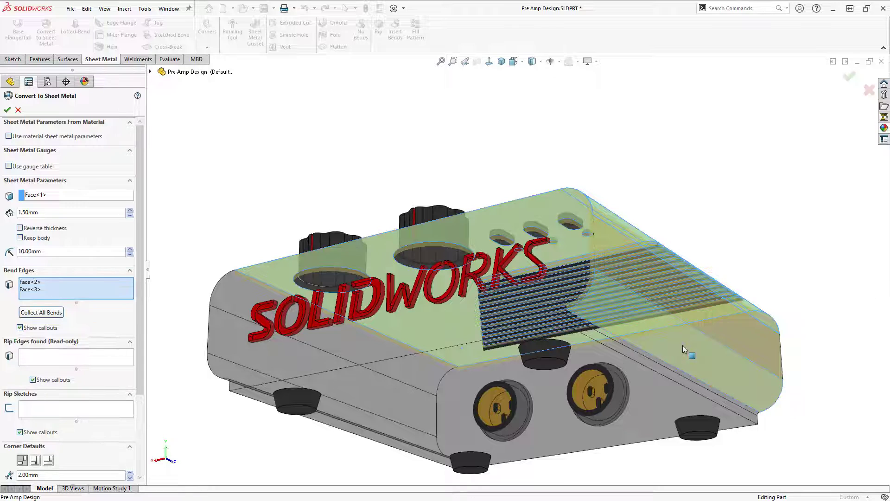
scroll(630, 345, down, 4)
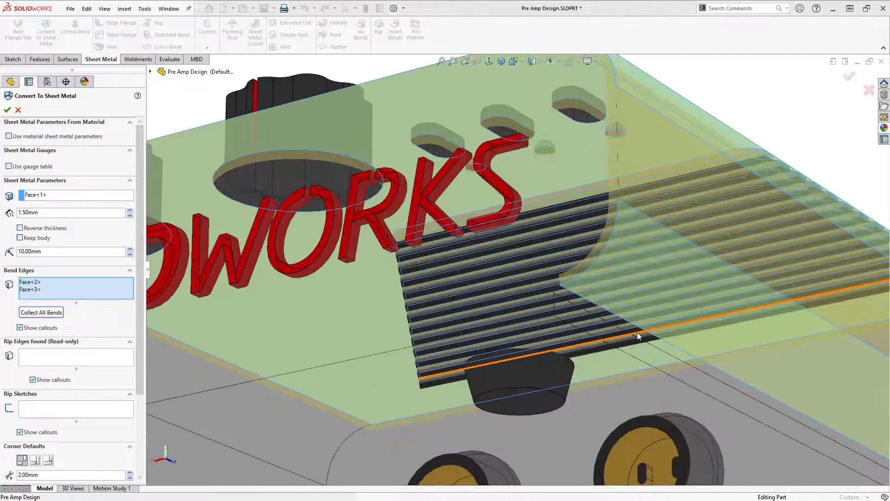
click(637, 336)
click(503, 258)
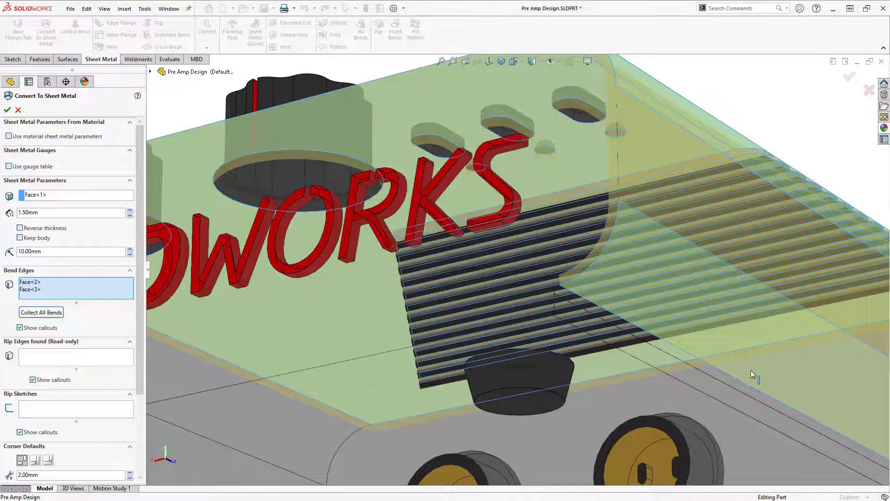
click(742, 388)
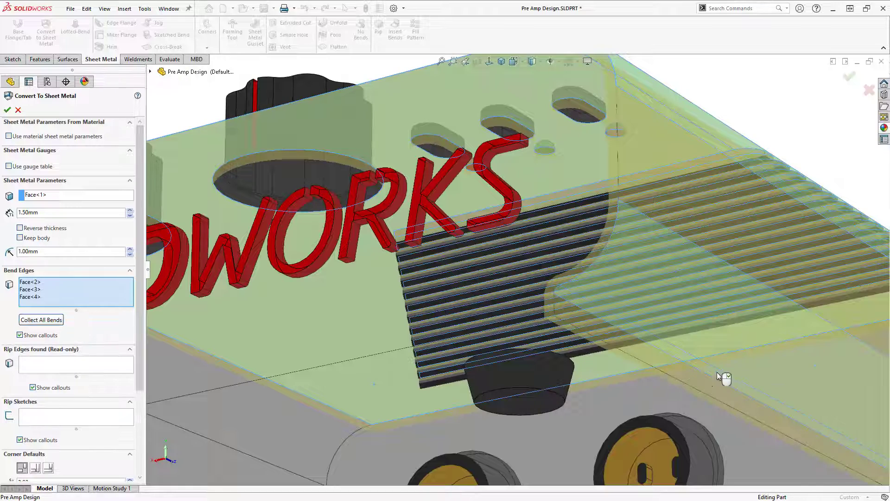
Step: Add the matching upper rounded, lower rounded and lip faces along the opposite side to the bends
key(f)
middle_drag(565, 346, 596, 388)
click(425, 296)
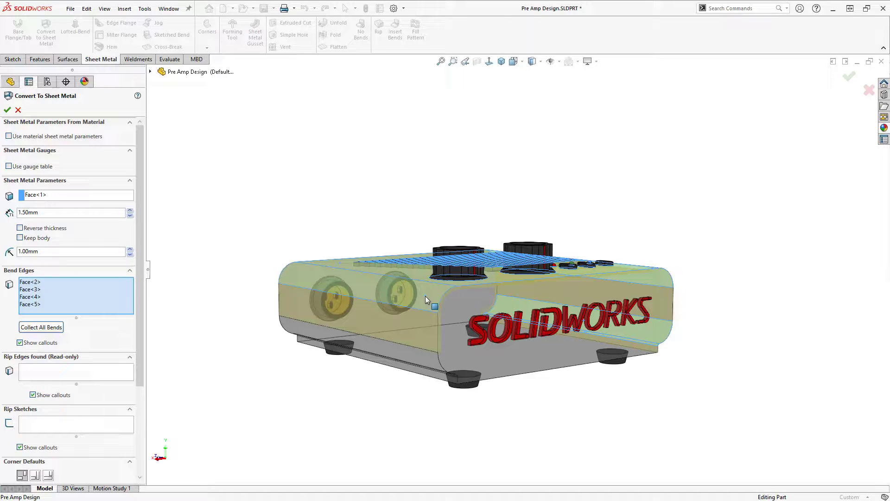
click(423, 365)
middle_drag(422, 410, 459, 320)
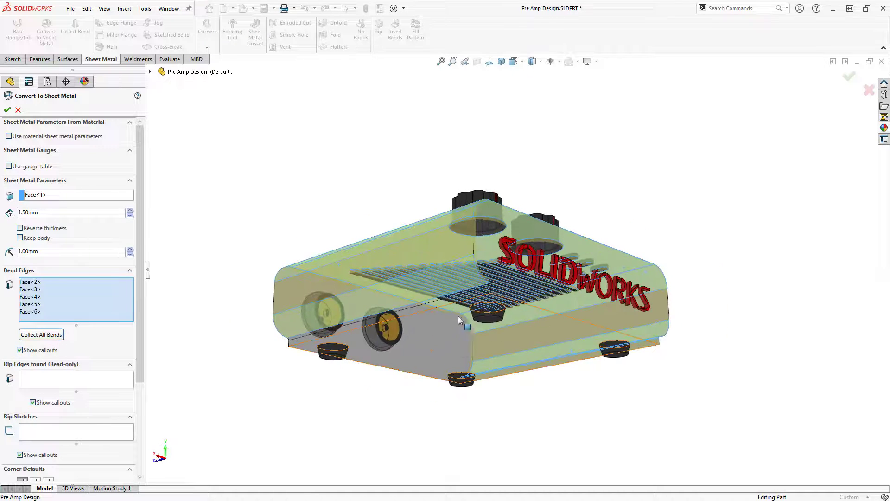
scroll(459, 319, up, 5)
click(389, 304)
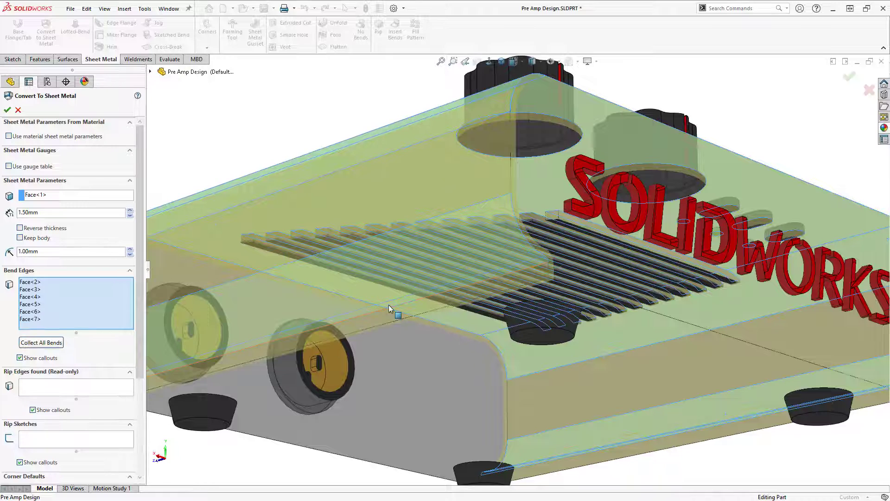
Step: Check the preview and the corner, bend allowance and relief defaults, and complete the sheet metal conversion
key(ctrl+7)
middle_drag(464, 325, 536, 346)
scroll(448, 310, up, 3)
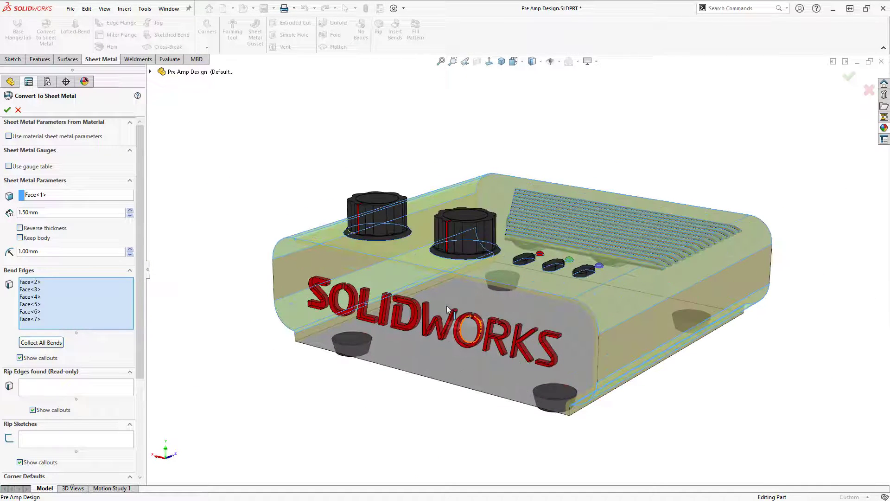
scroll(455, 335, down, 2)
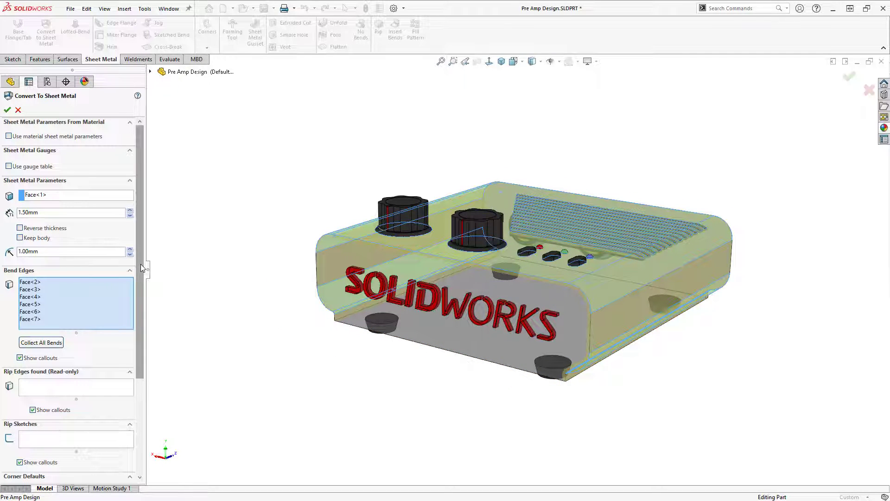
drag(141, 265, 136, 366)
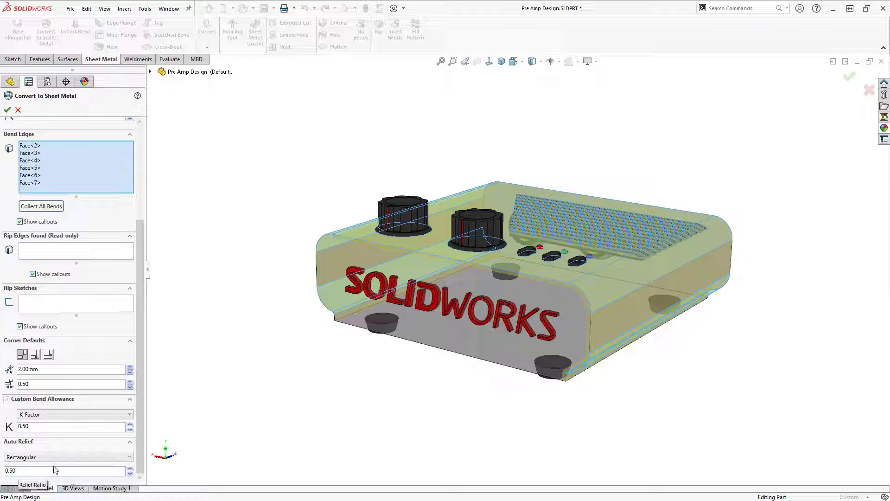
click(8, 113)
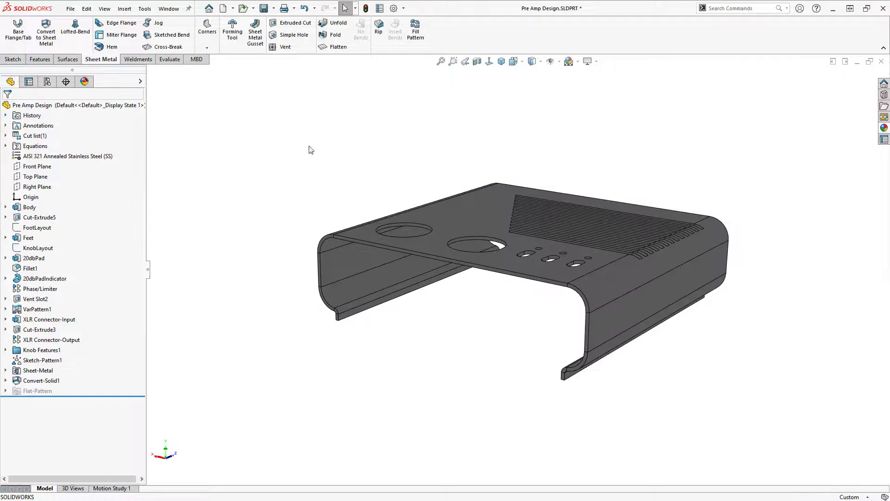
Step: Show the KnobLayout sketch in the knob openings of the converted cover
scroll(365, 185, up, 3)
middle_drag(452, 232, 471, 286)
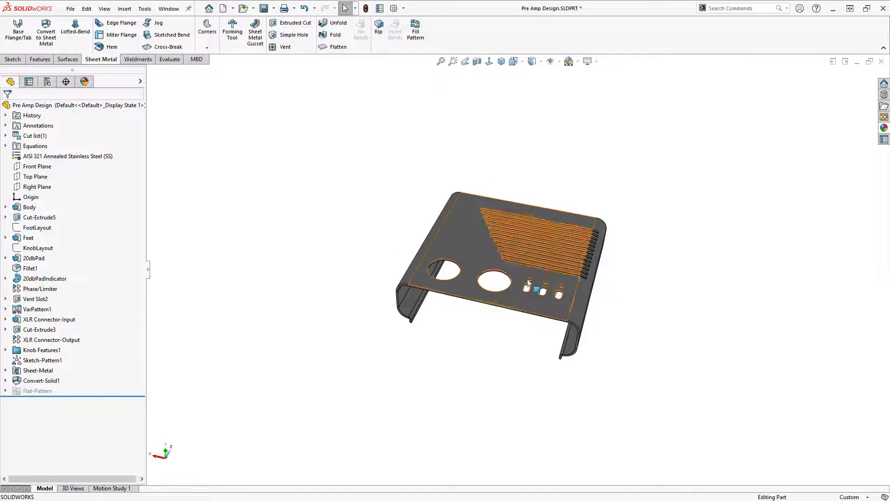
scroll(533, 288, down, 3)
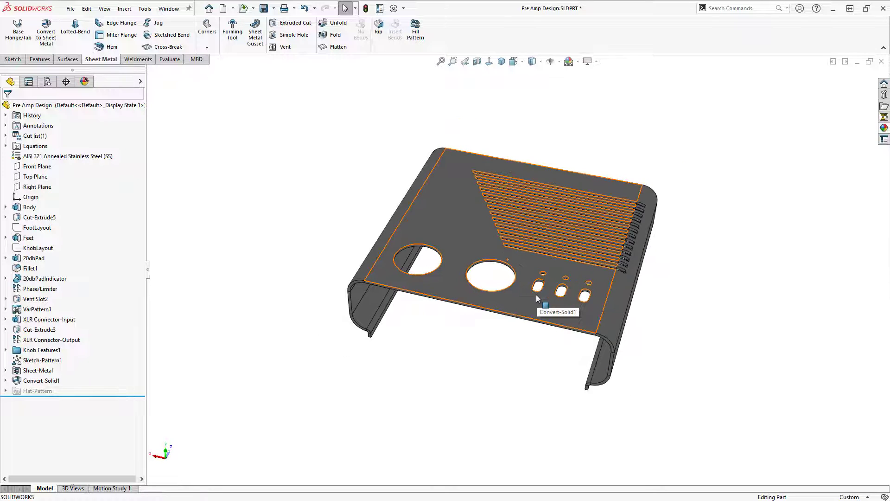
scroll(457, 310, up, 2)
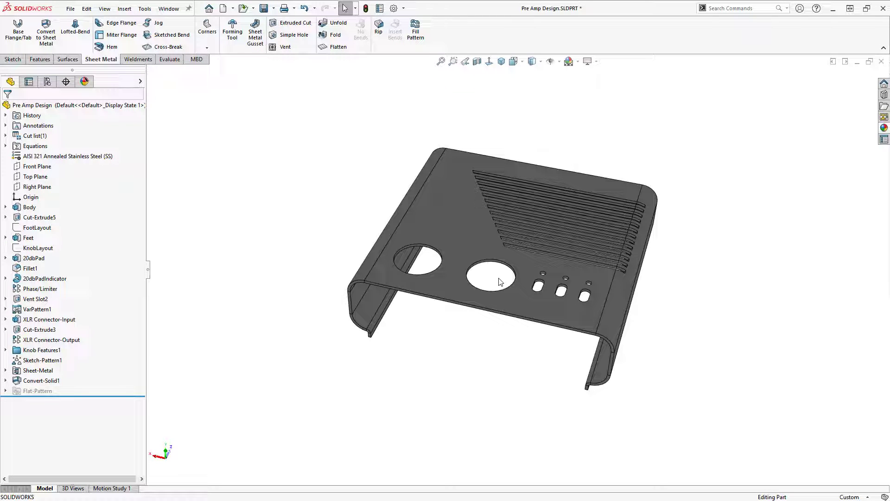
middle_drag(502, 279, 502, 259)
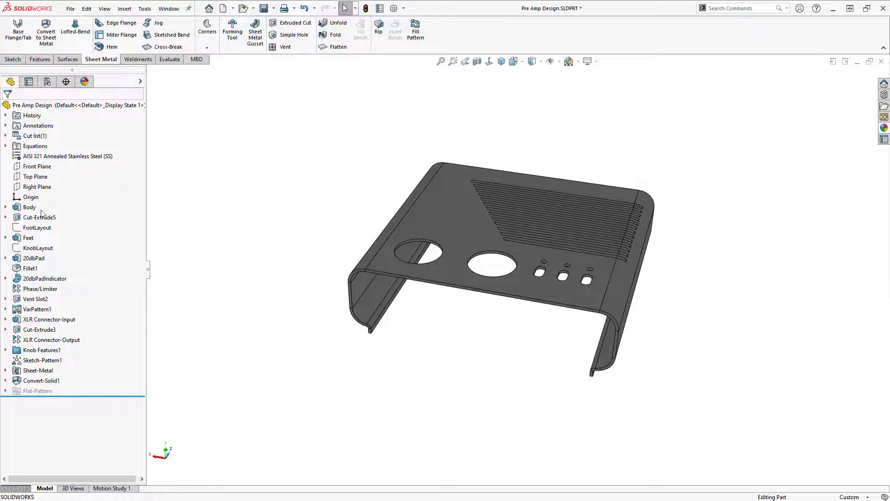
mouse_move(33, 251)
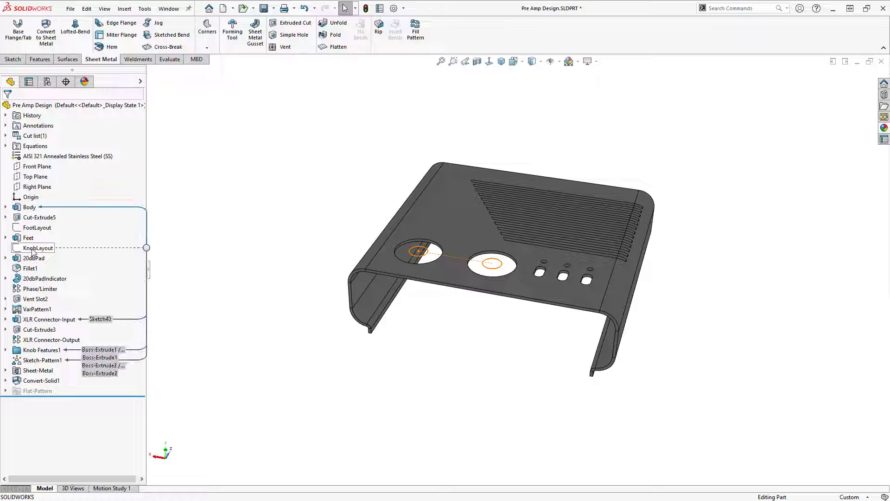
click(33, 249)
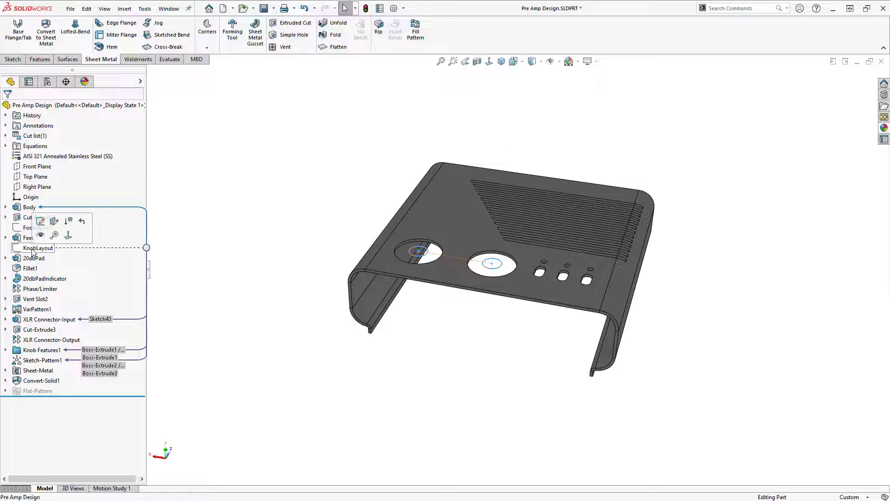
click(280, 204)
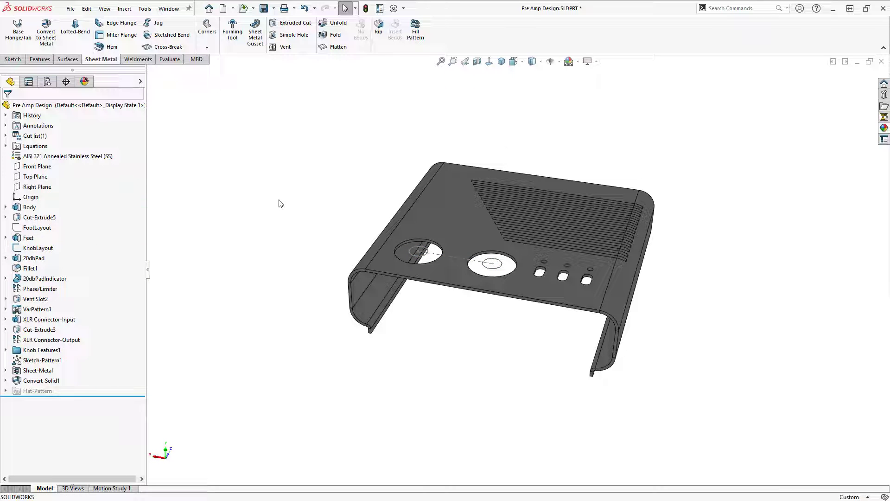
Step: Sketch on the cover's top face and convert both knob opening edges and both KnobLayout circles into sketch entities
click(463, 240)
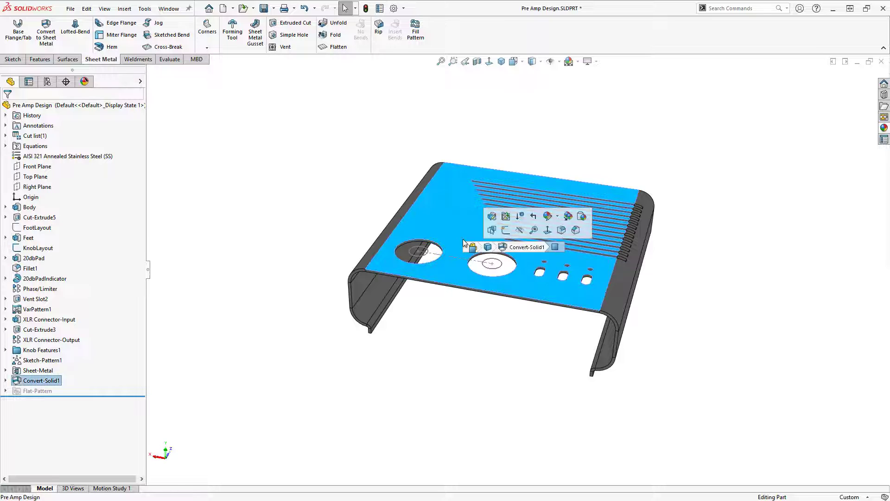
click(507, 231)
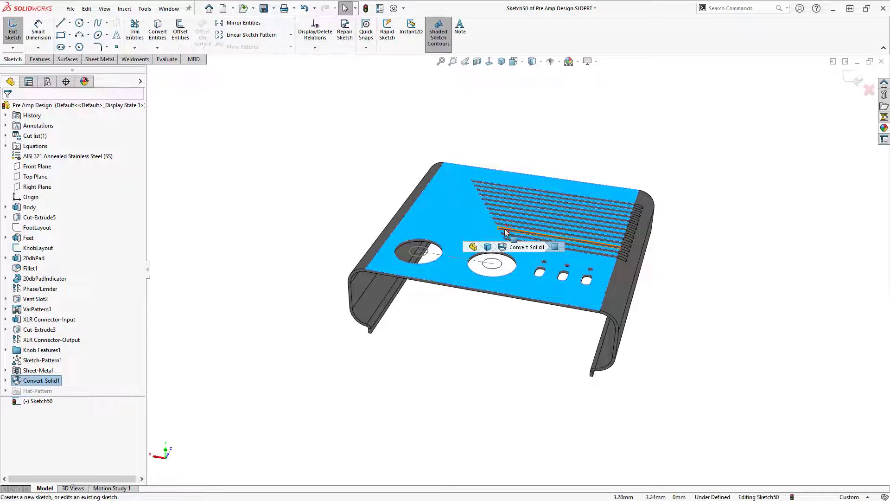
click(439, 247)
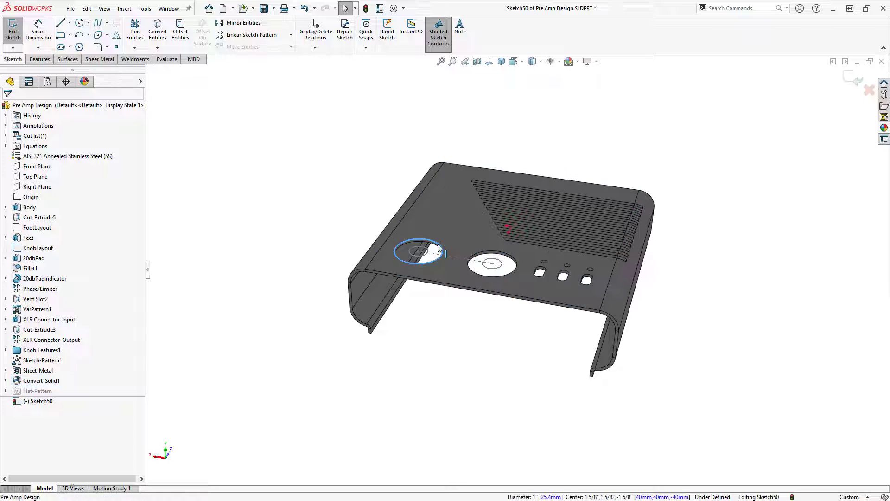
ctrl+click(425, 253)
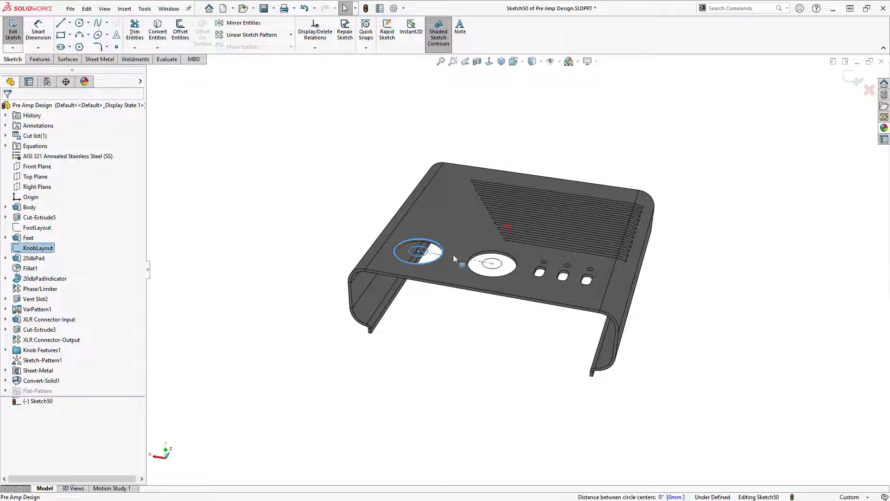
ctrl+click(490, 262)
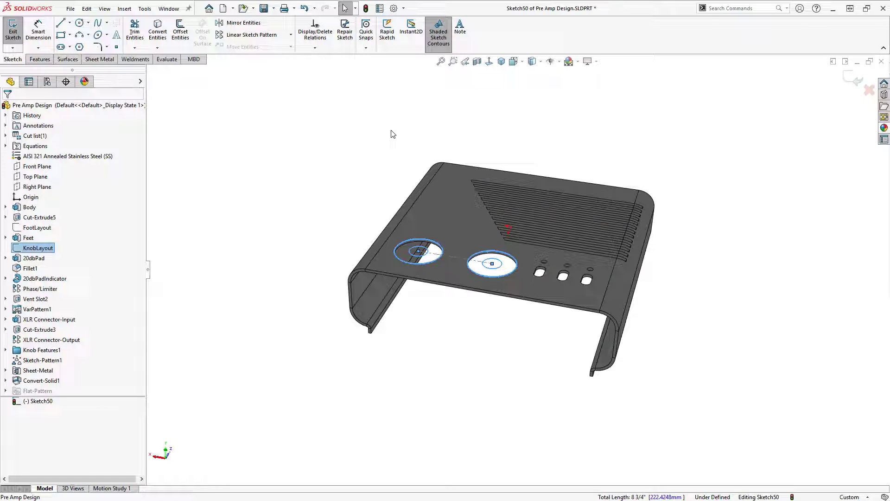
click(162, 36)
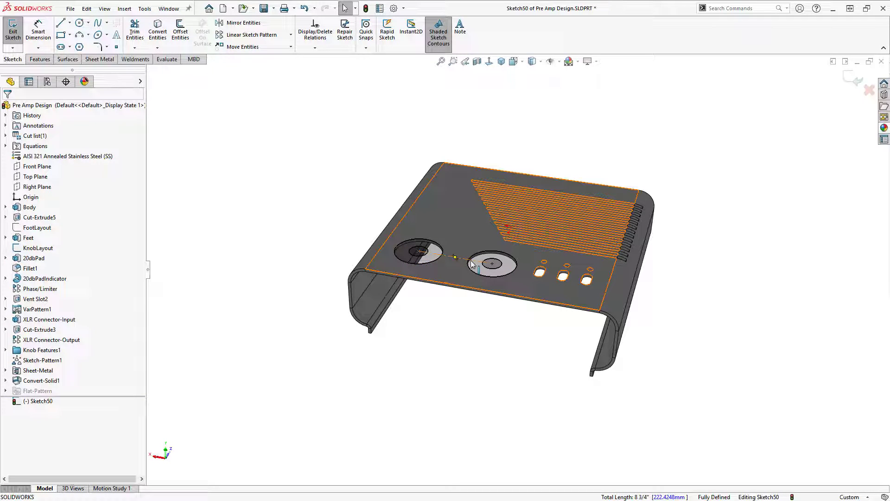
Step: Extrude the converted ring profiles up to the underside of the cover's top panel, merging the result, to shrink both knob openings
click(40, 60)
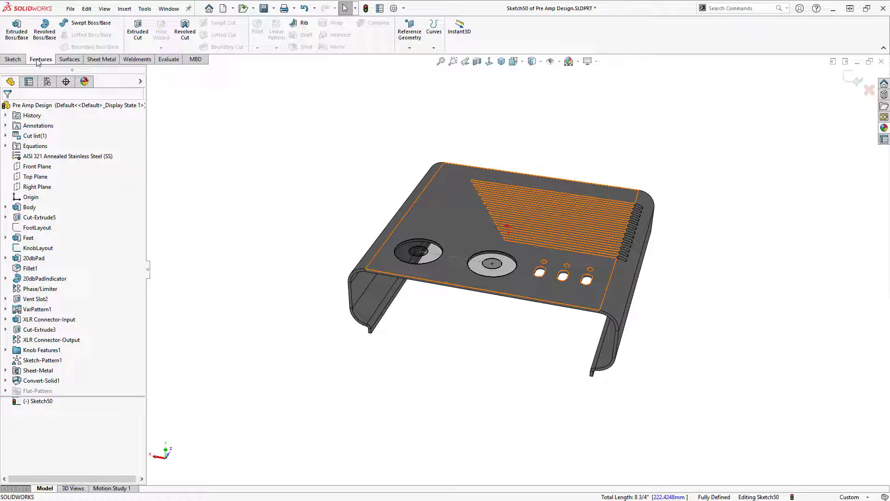
click(19, 35)
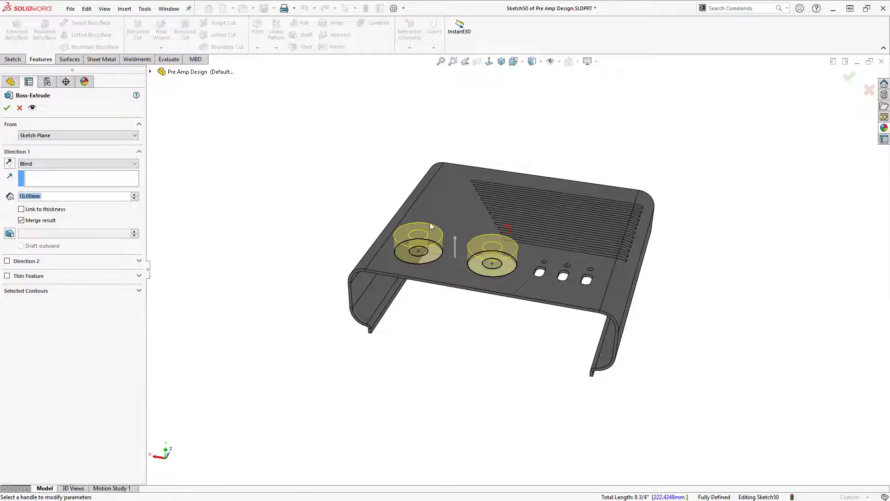
click(94, 162)
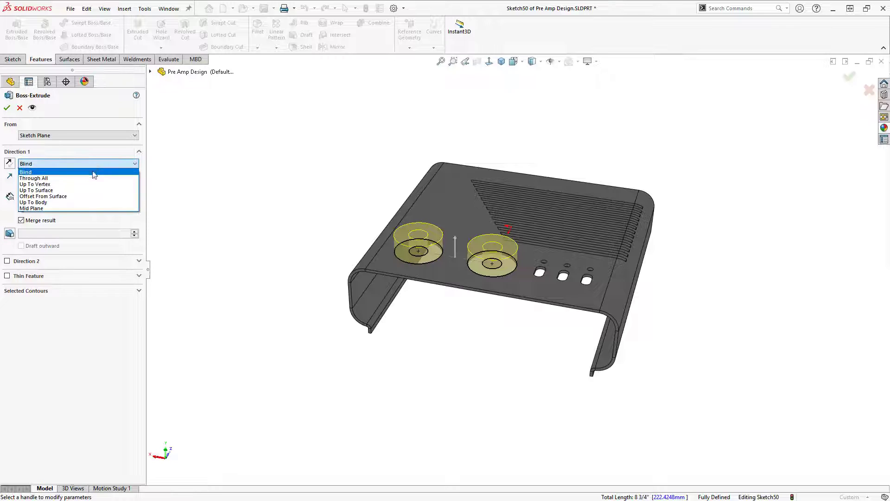
click(85, 190)
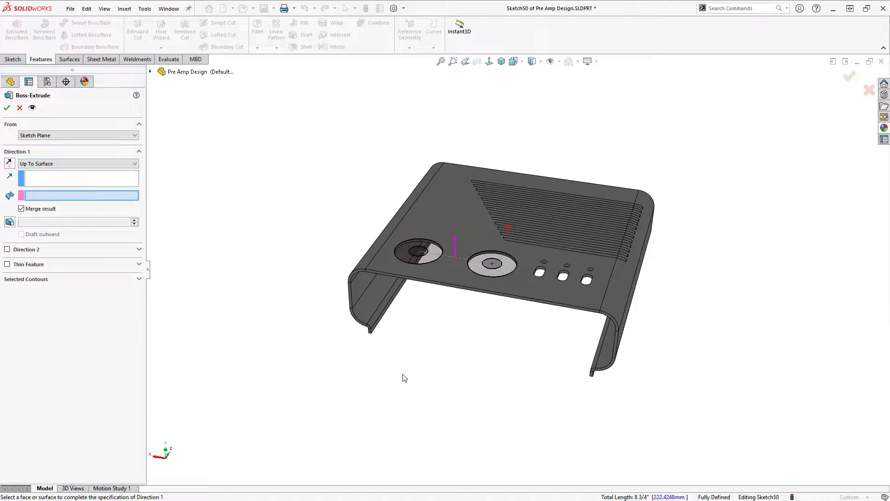
middle_drag(418, 320, 436, 250)
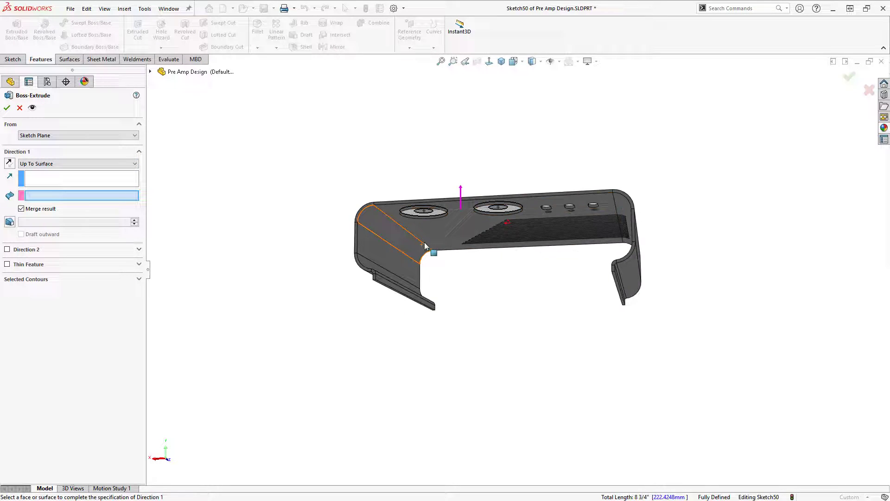
click(463, 221)
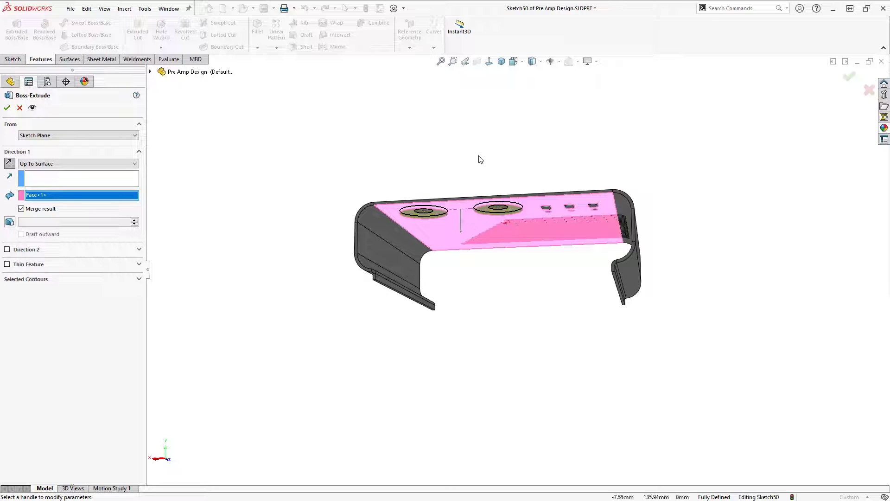
middle_drag(479, 159, 465, 257)
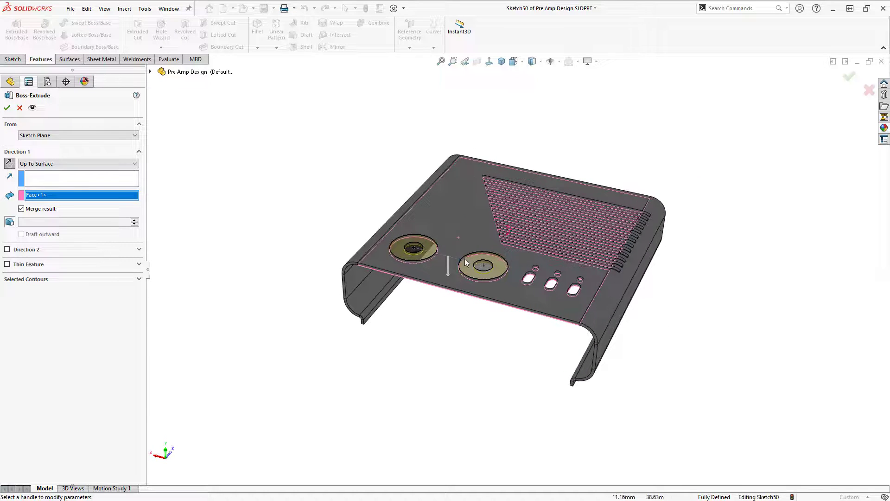
scroll(465, 258, down, 3)
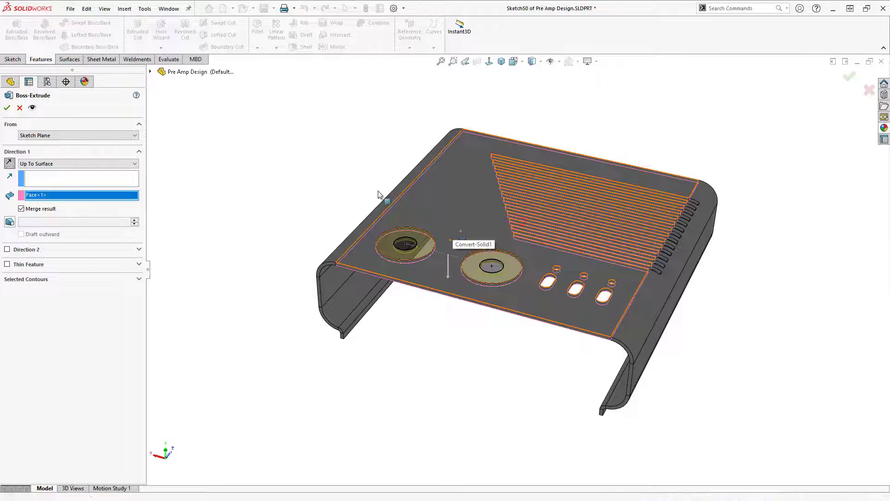
click(7, 108)
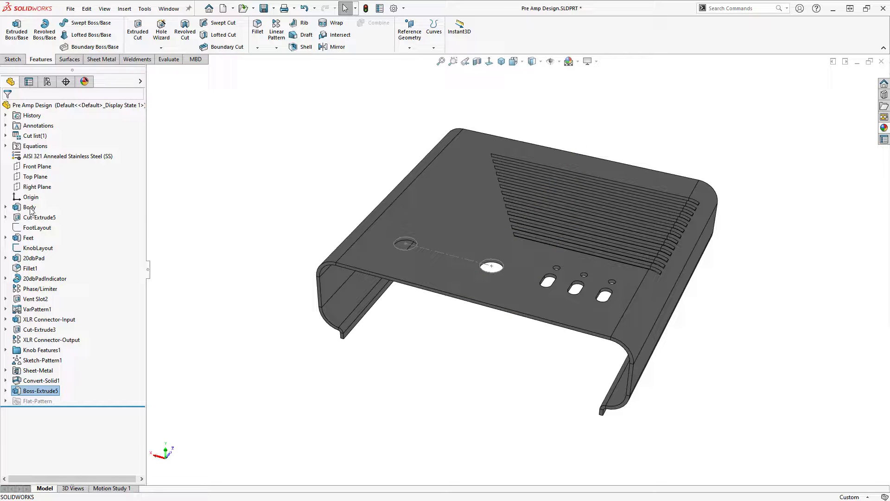
Step: Hide the KnobLayout sketch on the cover
click(31, 249)
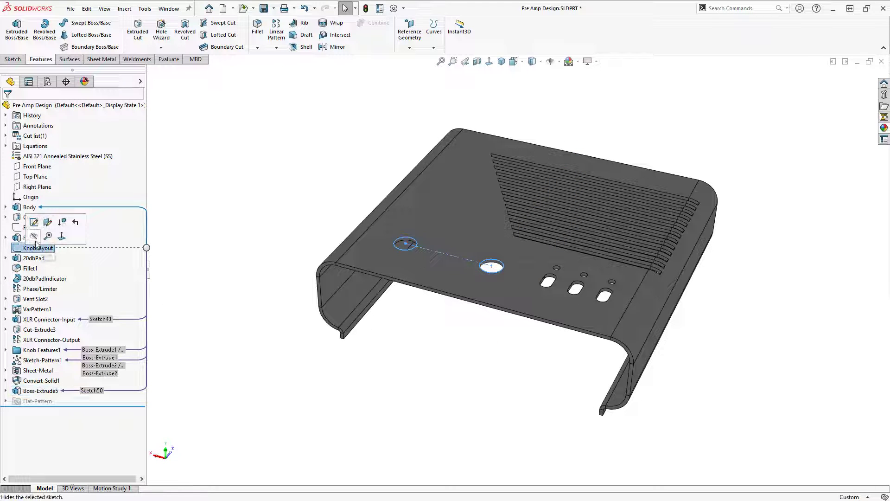
click(35, 238)
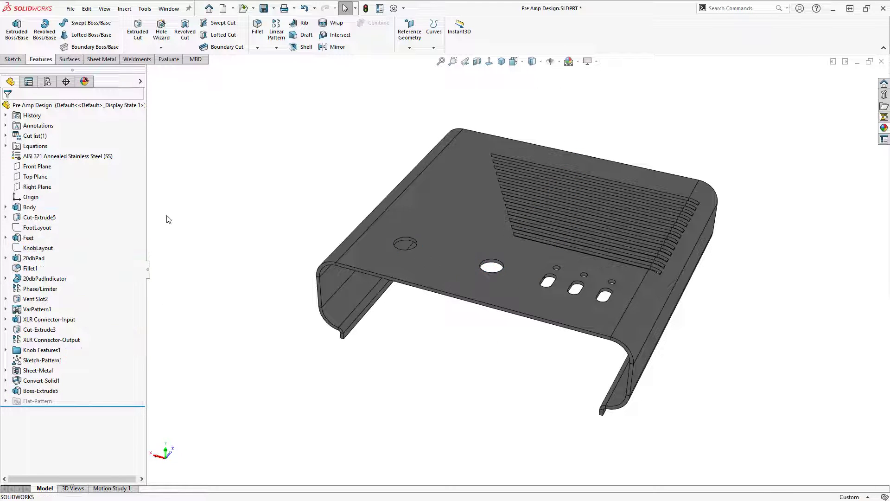
middle_drag(444, 298, 476, 318)
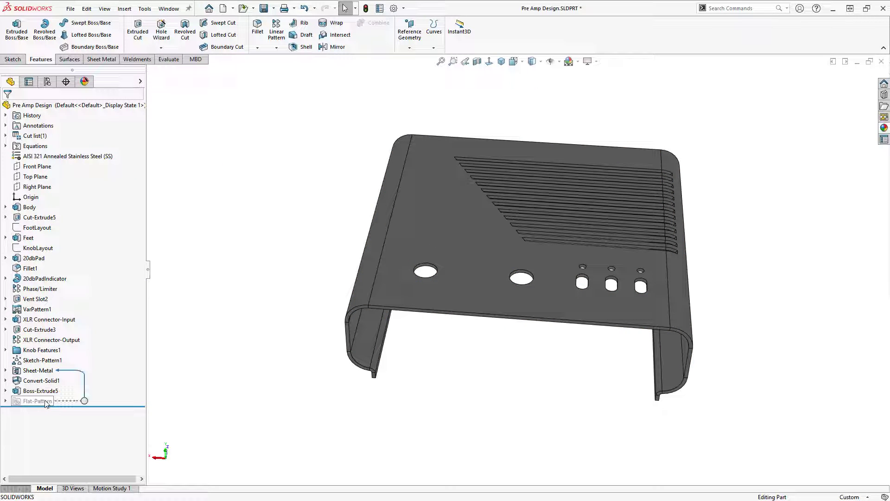
Step: Edit the KnobLayout sketch to set the knob circle diameter to 6 mm and rebuild the part
click(38, 247)
click(41, 222)
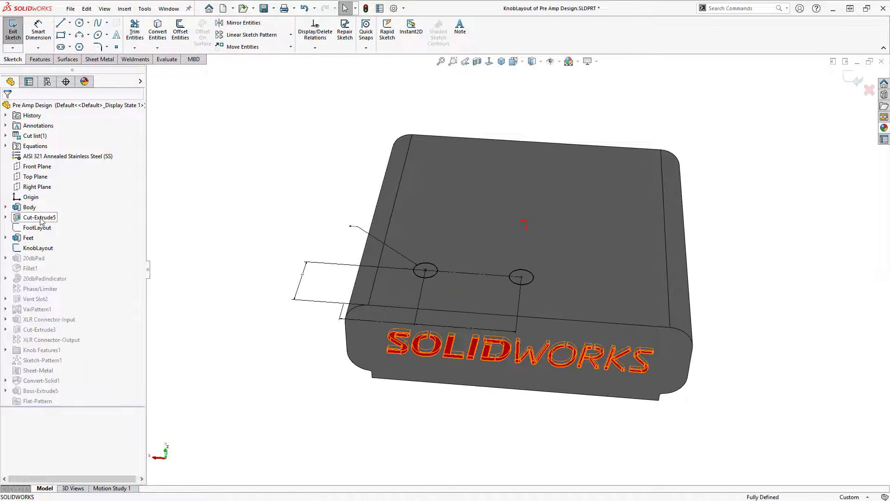
double_click(353, 227)
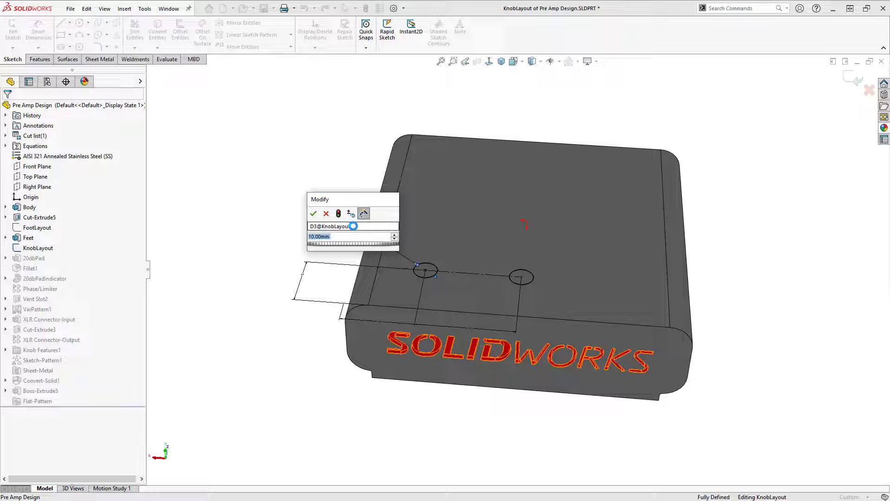
text(6)
key(Return)
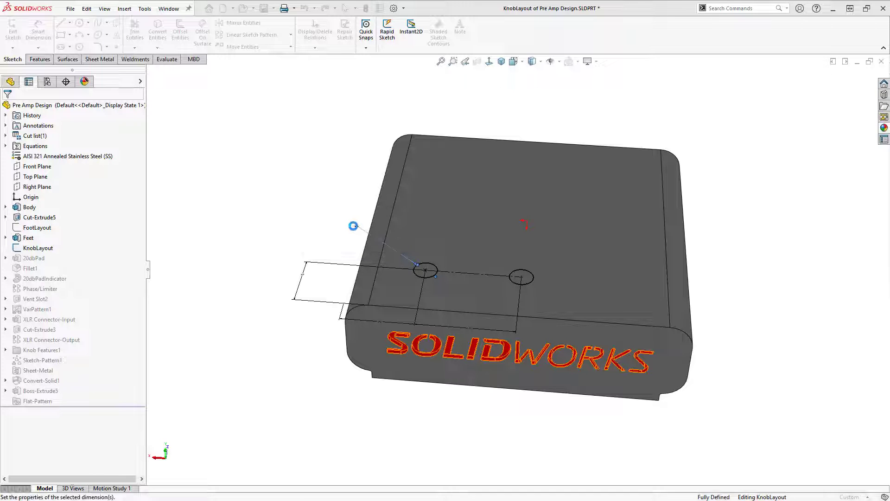
click(850, 80)
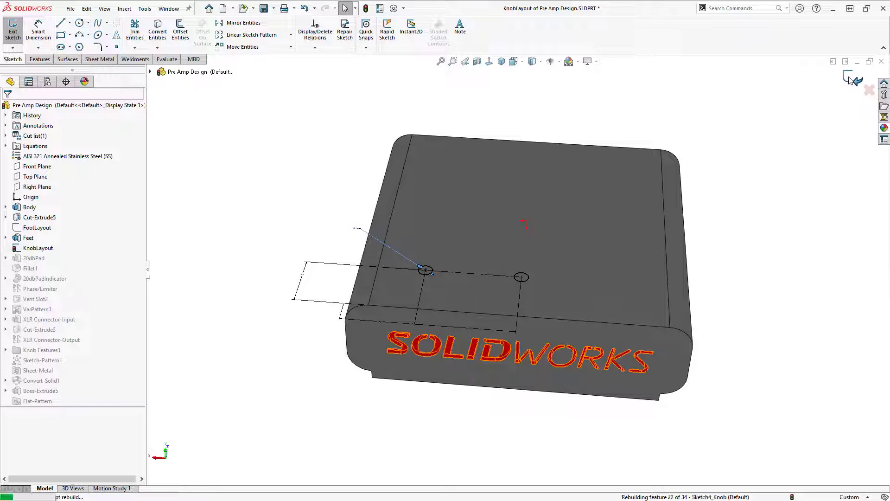
click(850, 79)
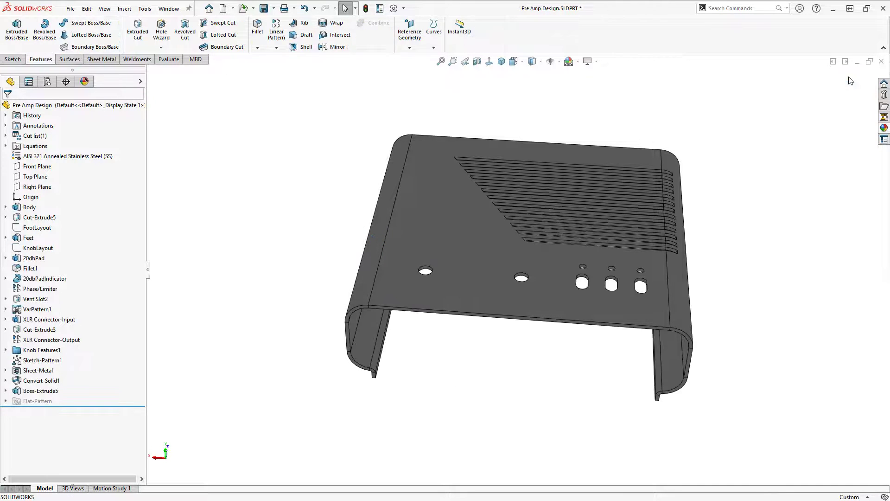
Step: Save the part as Pre Amp Cover.SLDPRT, replacing the existing file, and reopen Pre Amp Design.SLDPRT from the recent documents
middle_drag(499, 340, 471, 333)
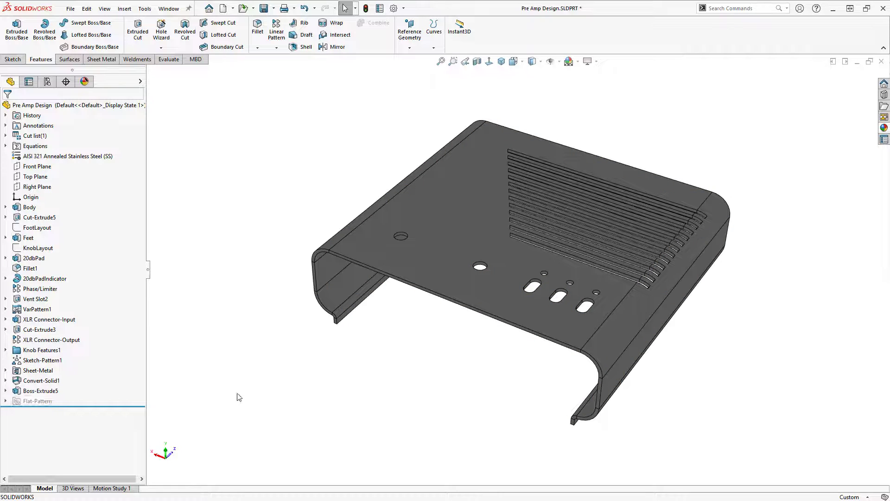
ctrl+middle_drag(473, 357, 496, 319)
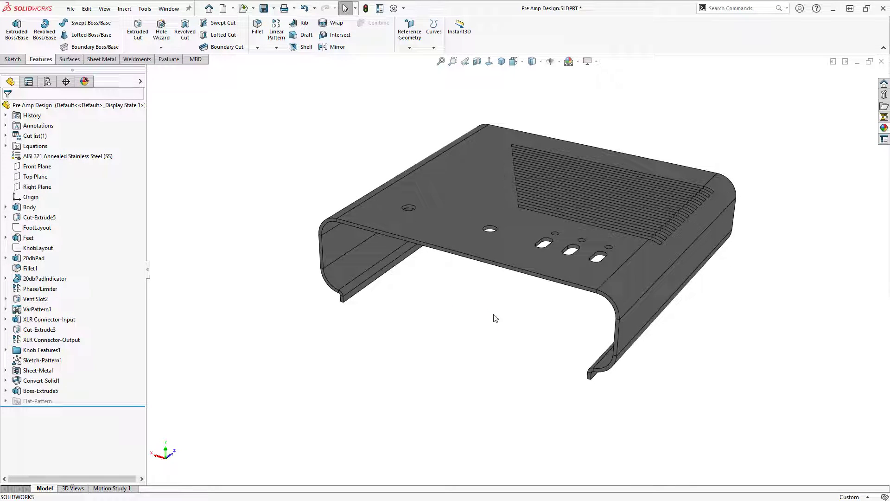
click(275, 10)
click(277, 33)
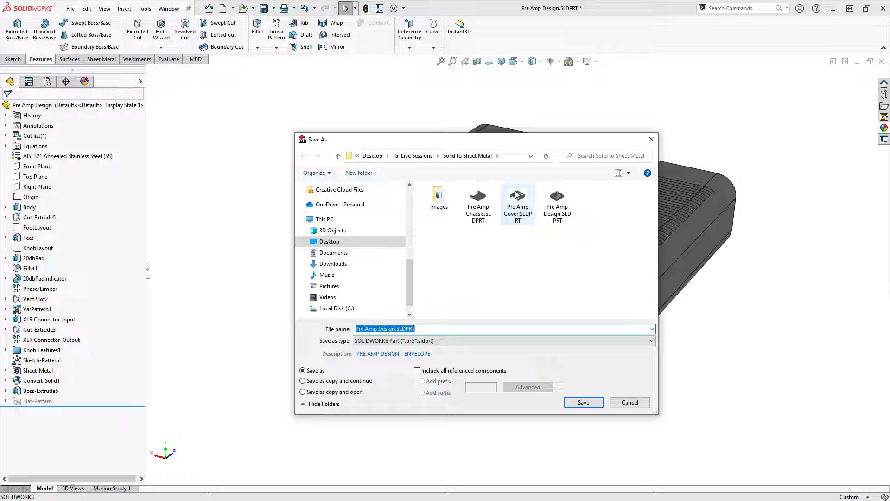
click(519, 199)
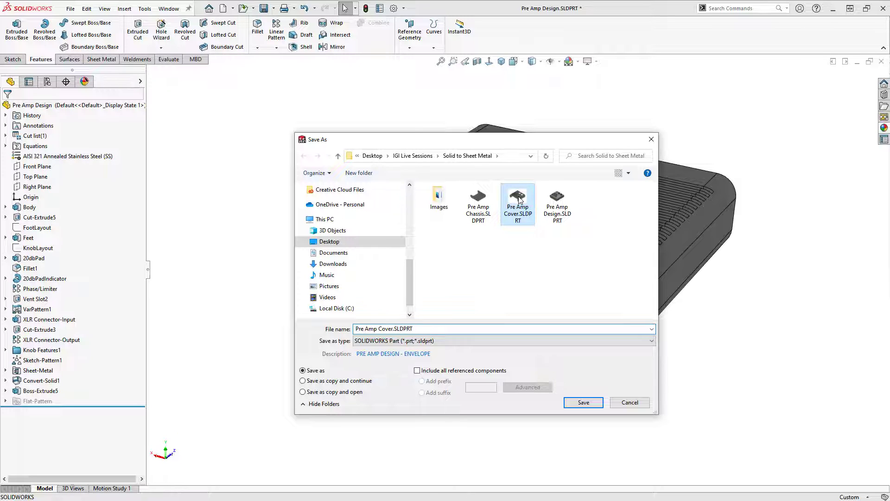
click(589, 403)
click(468, 256)
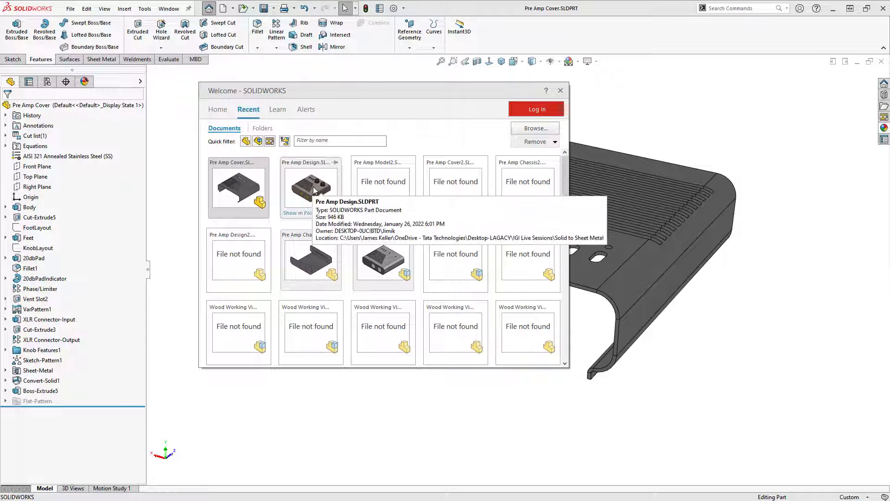
click(314, 190)
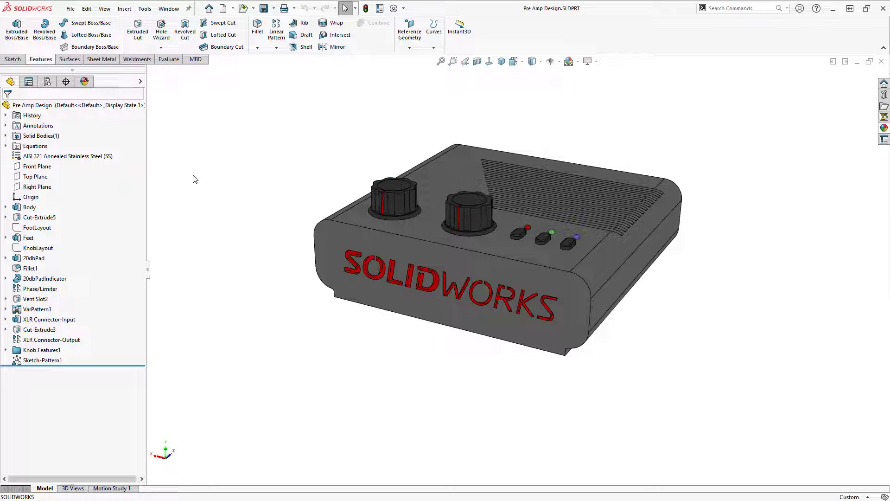
Step: Convert the enclosure to sheet metal 1.50 mm thick with 1.00 mm bends, fixing the underside face and bending its front and rear edges
click(101, 59)
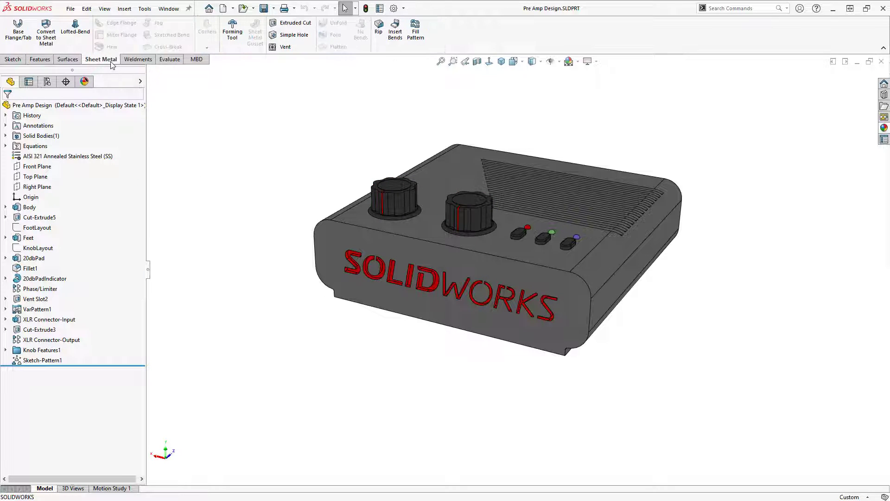
click(45, 42)
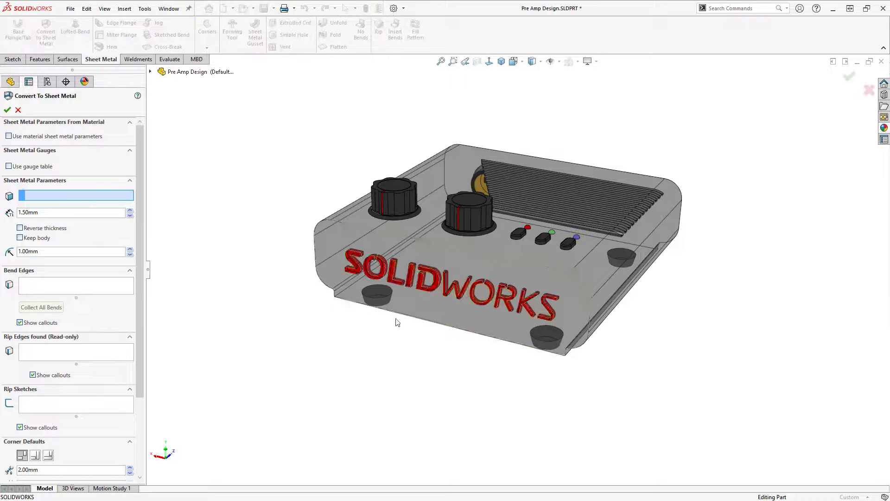
middle_drag(444, 373, 426, 264)
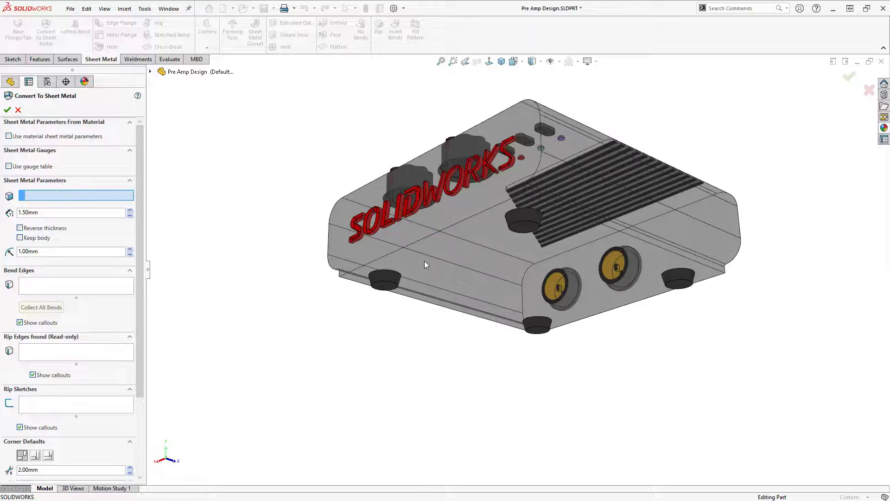
click(483, 258)
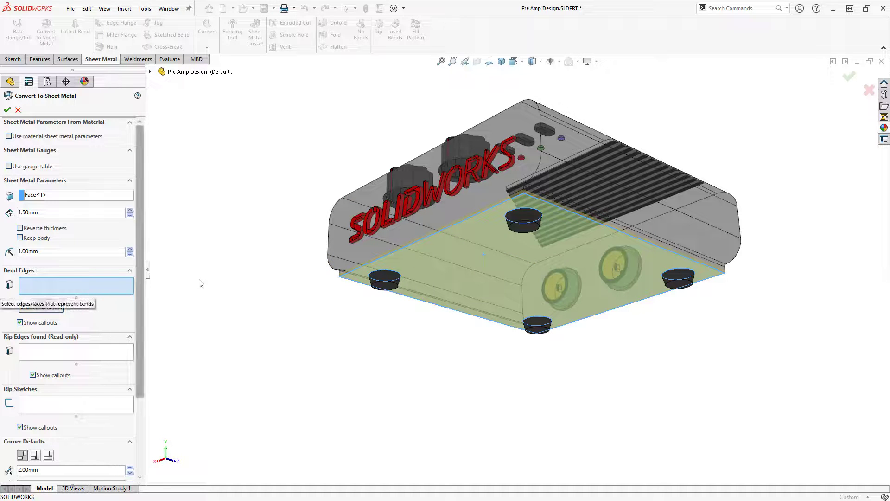
click(450, 227)
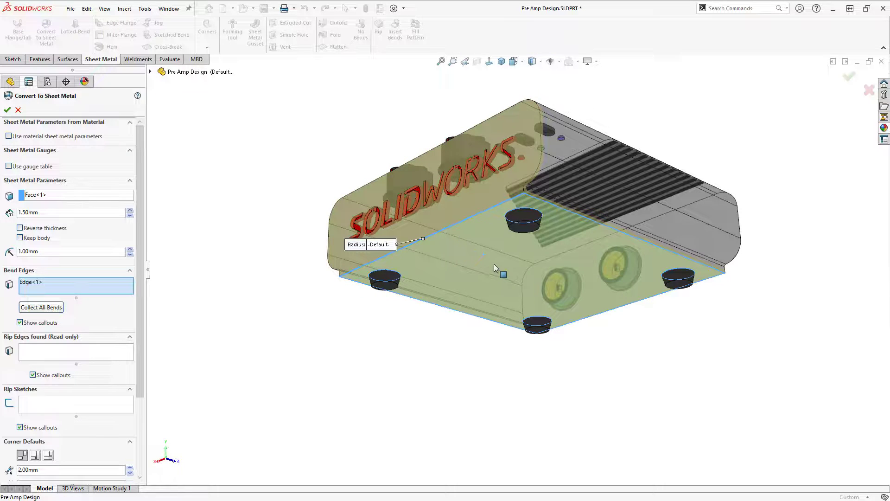
middle_drag(495, 266, 405, 261)
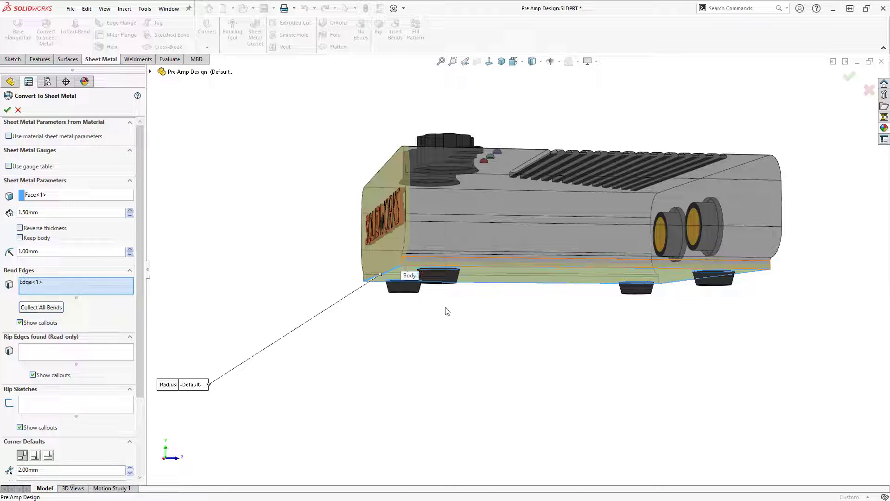
click(753, 273)
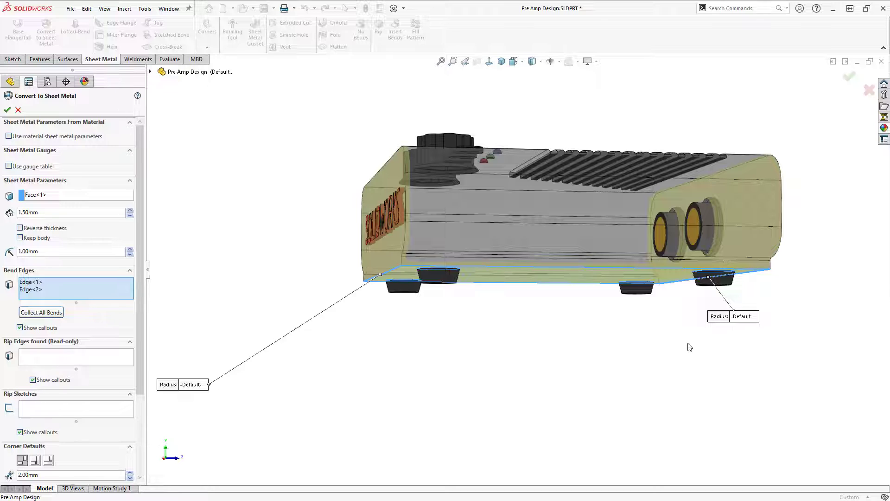
middle_drag(607, 329, 615, 346)
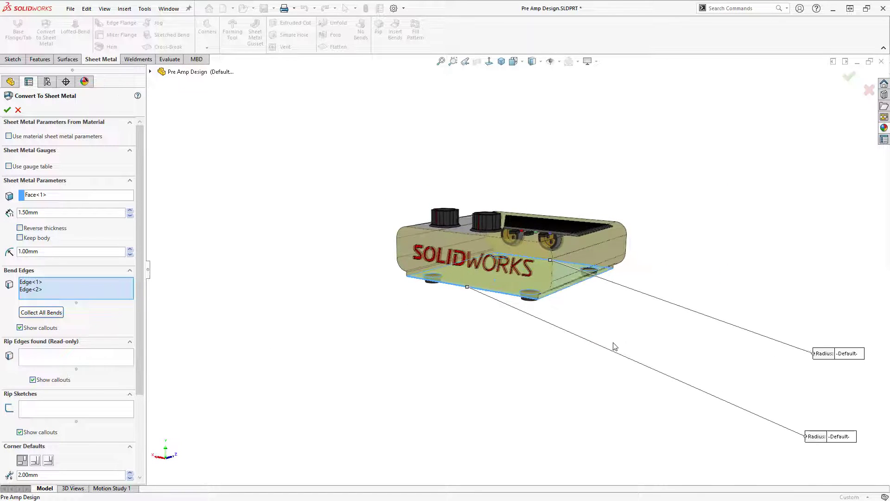
scroll(538, 306, down, 5)
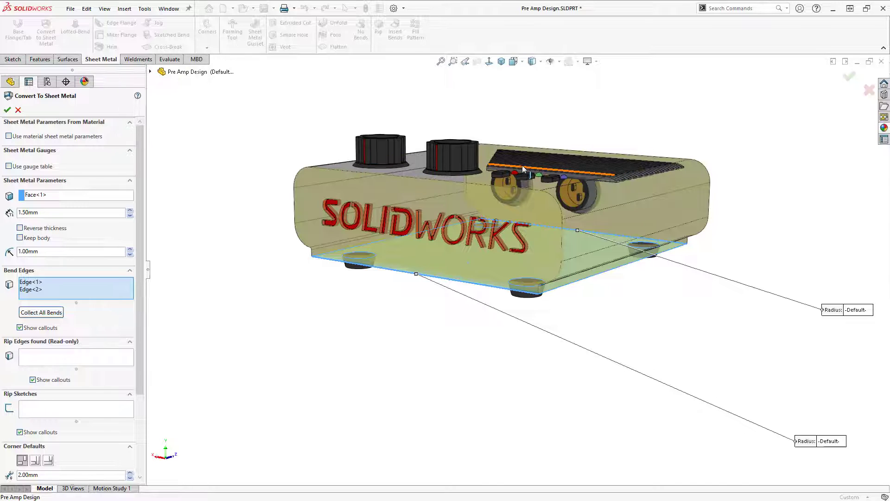
click(849, 78)
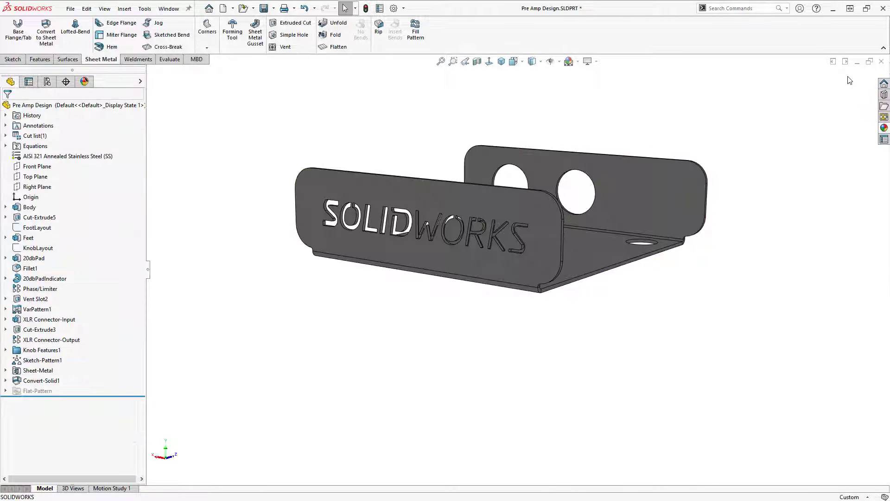
Step: Suppress the Feet feature to remove the four foot holes from the chassis base
scroll(654, 128, up, 2)
middle_drag(515, 197, 436, 236)
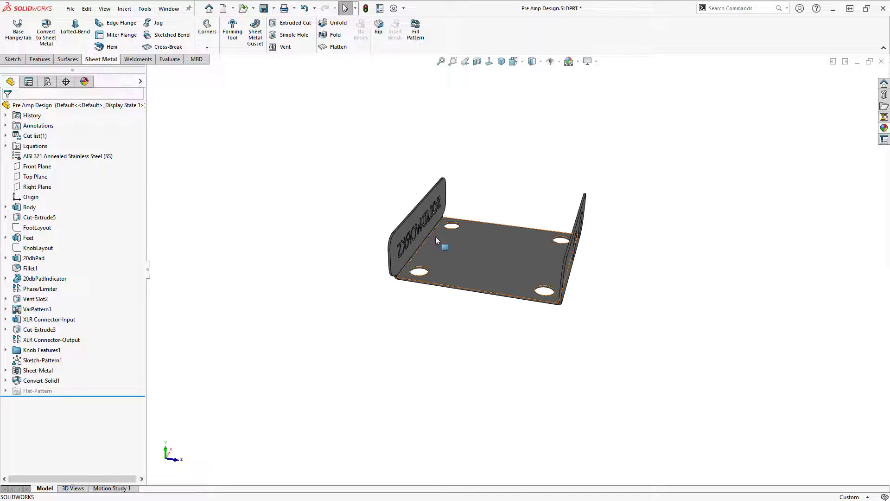
scroll(479, 272, down, 2)
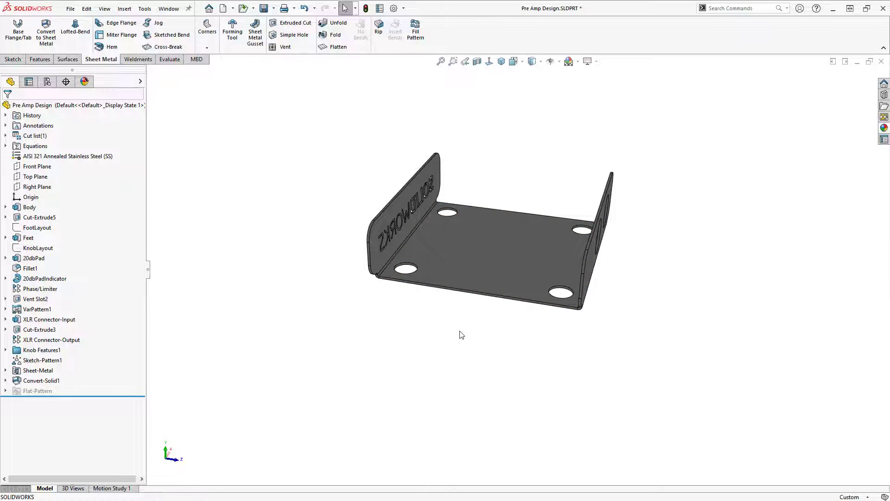
mouse_move(462, 335)
middle_down()
mouse_move(490, 218)
mouse_move(460, 333)
middle_up()
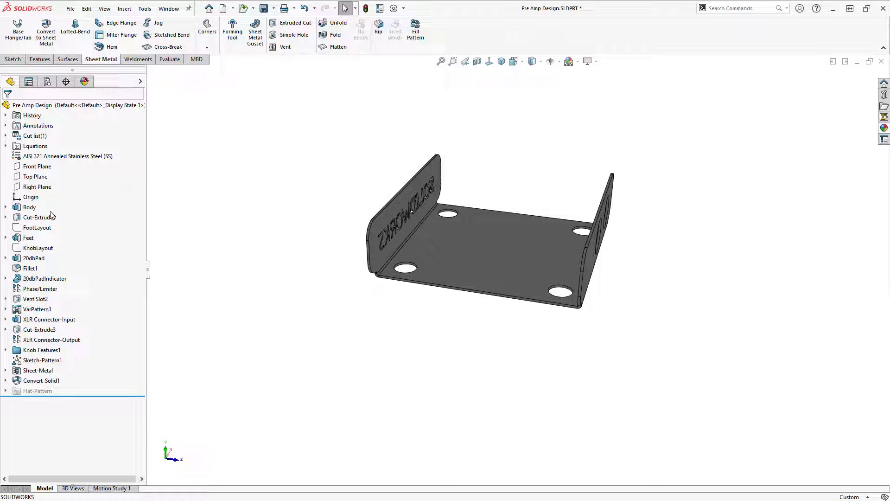
right_click(26, 240)
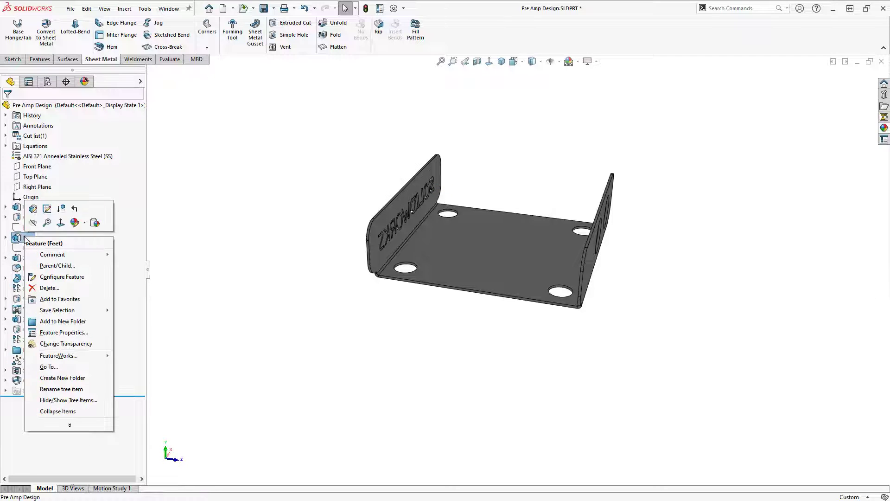
click(62, 209)
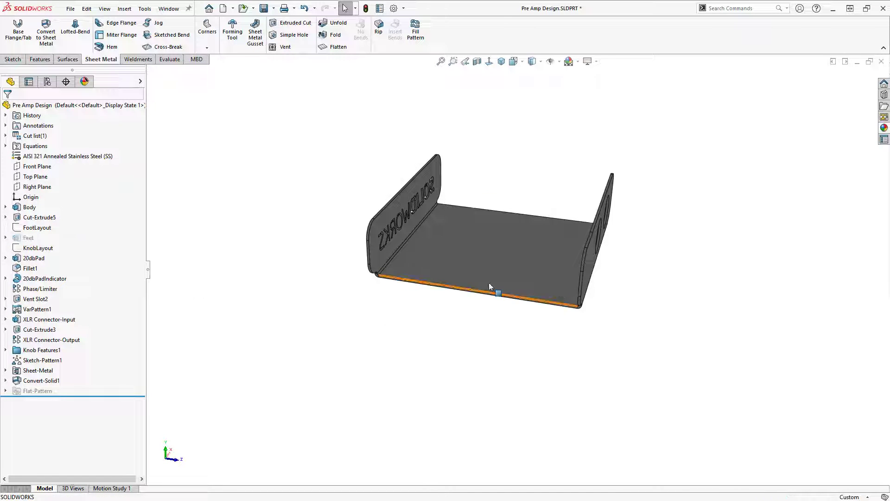
scroll(490, 286, down, 3)
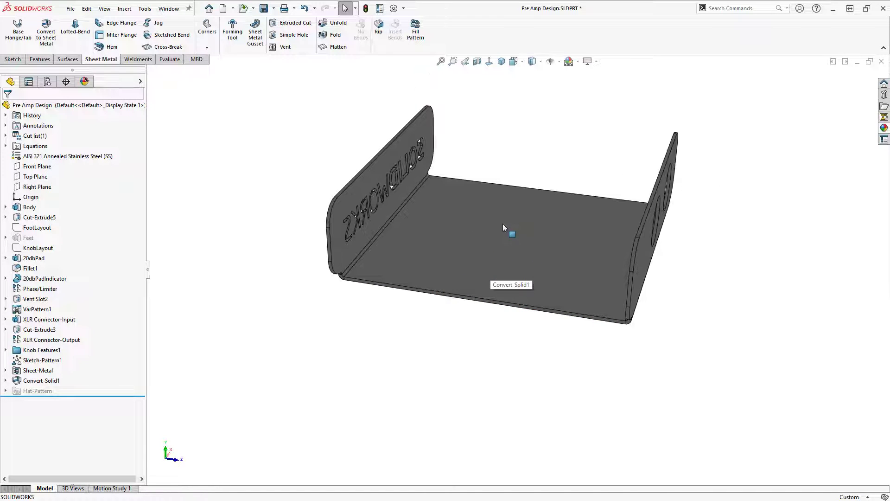
Step: Save the part under the name Pre Amp Chassis.SLDPRT, replacing the existing file
key(ctrl+2)
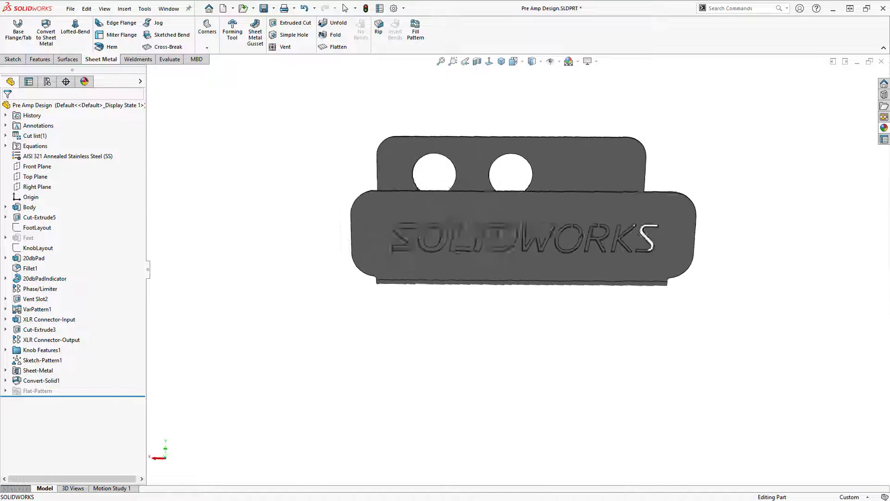
middle_drag(534, 218, 534, 187)
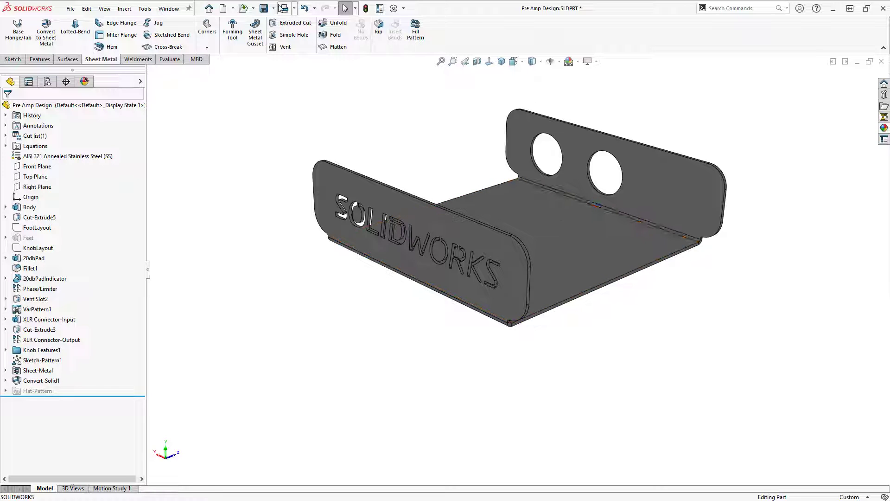
click(273, 7)
click(279, 34)
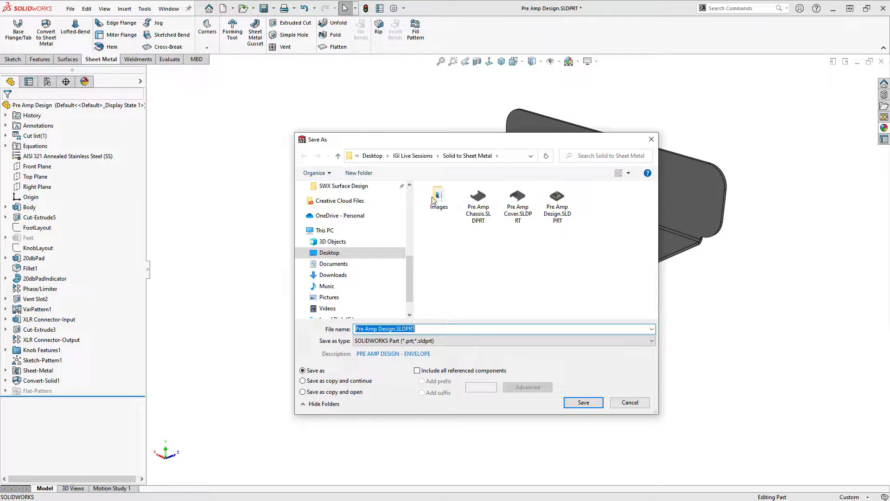
double_click(479, 198)
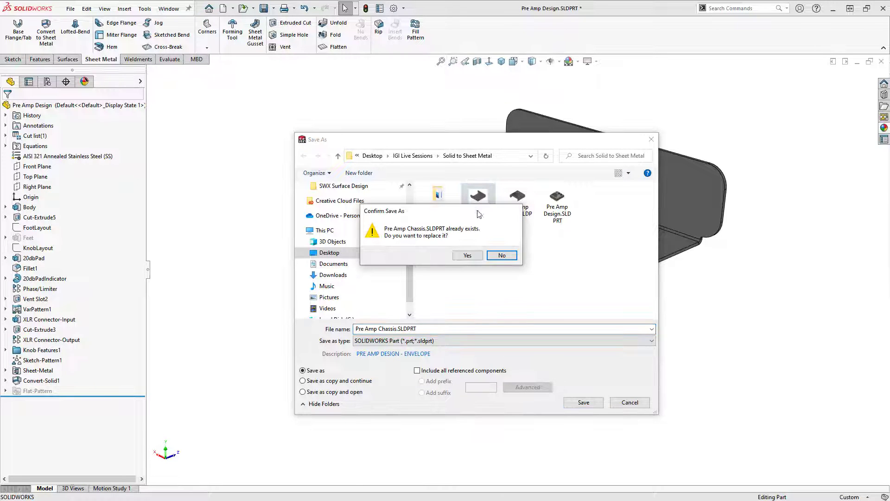
click(467, 256)
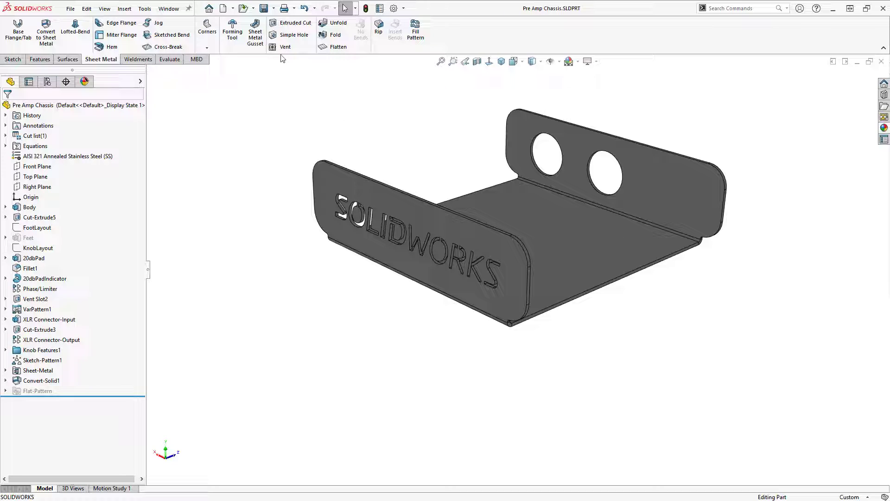
Step: Make a new assembly from the chassis part and place the chassis fixed at the assembly origin
click(233, 8)
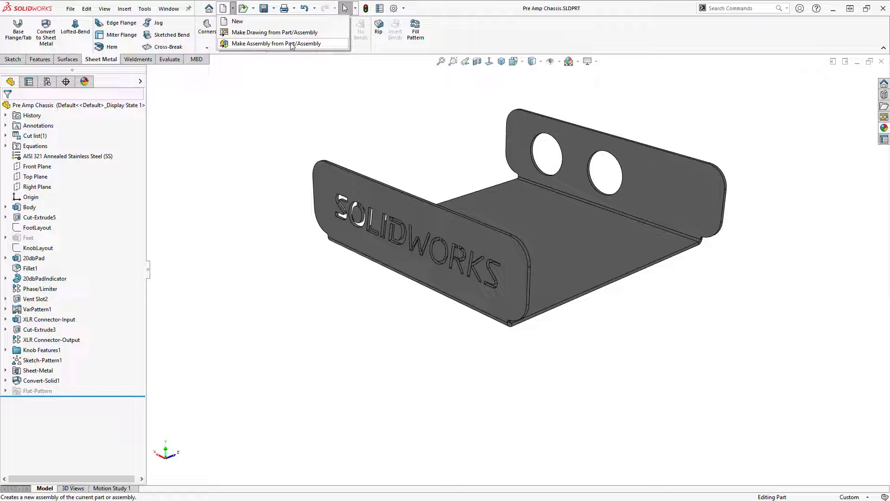
click(336, 46)
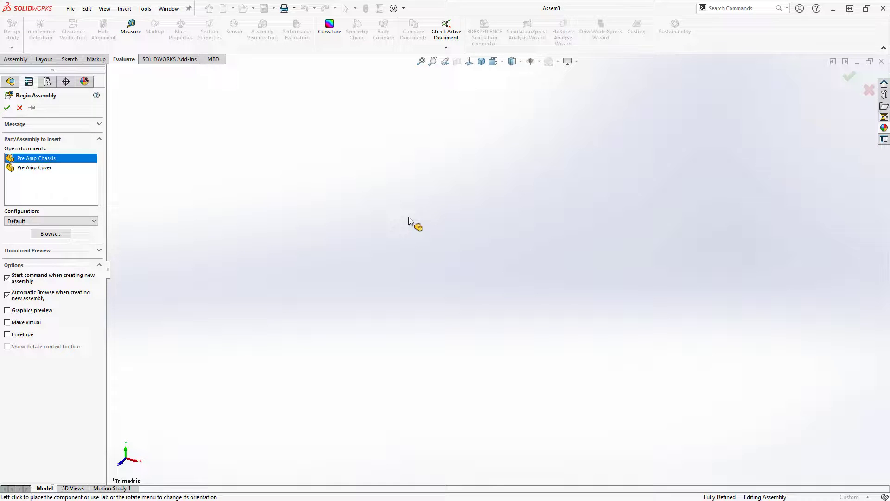
click(7, 109)
click(7, 108)
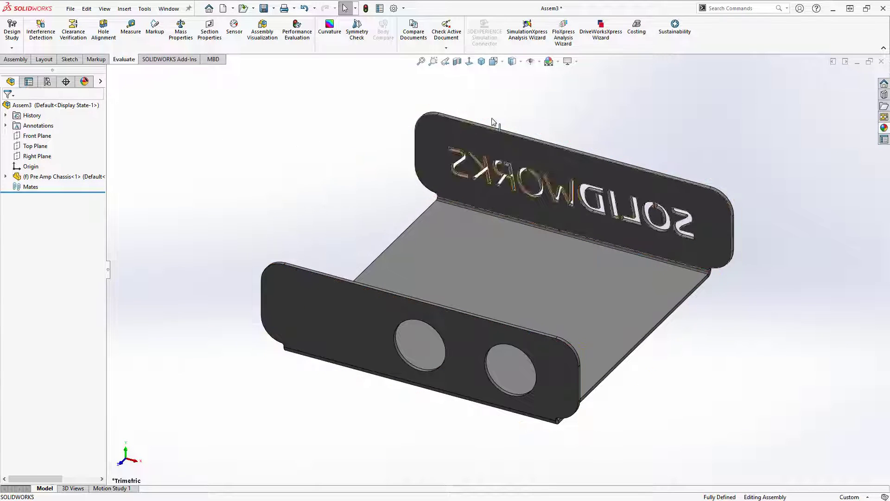
Step: Apply a plain white background scene to the assembly
click(558, 61)
click(576, 62)
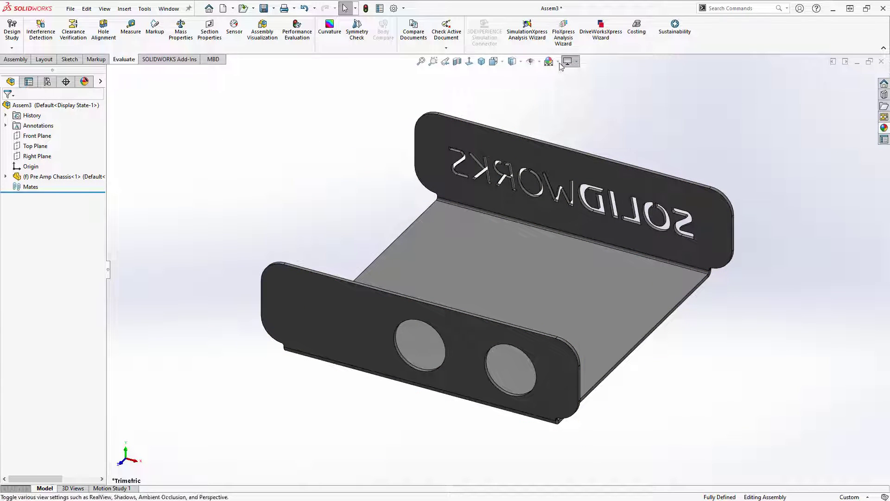
click(558, 61)
click(562, 85)
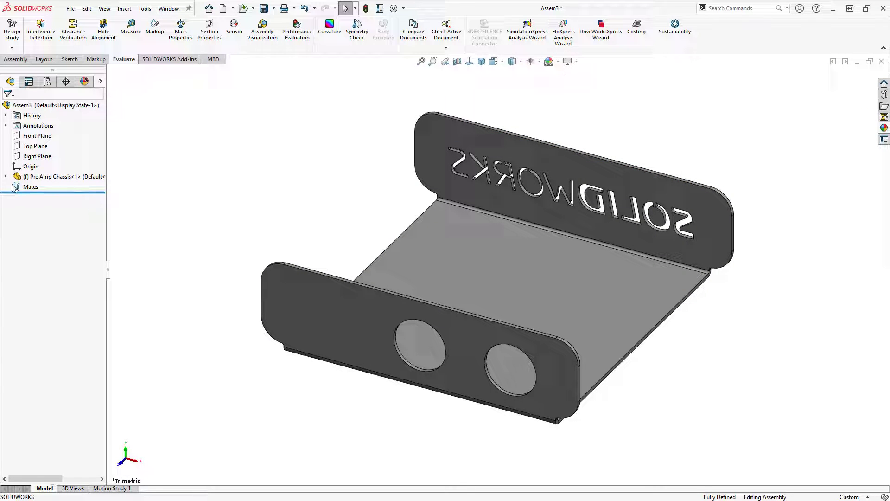
Step: Compare the assembly origin with the Pre Amp Chassis origin by selecting both, and clear the selection
click(19, 168)
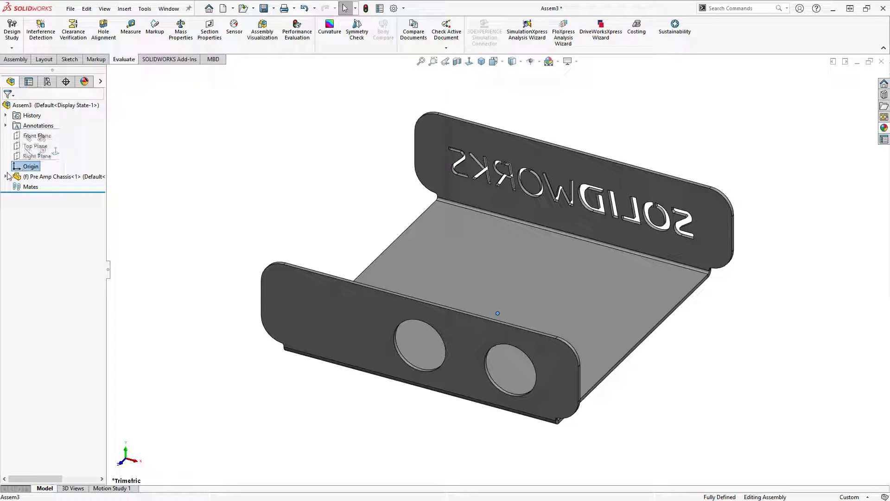
click(6, 177)
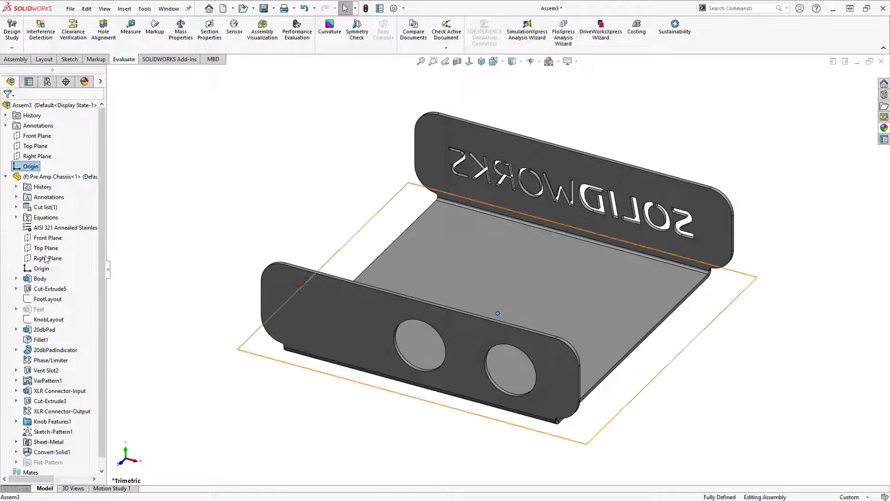
click(42, 269)
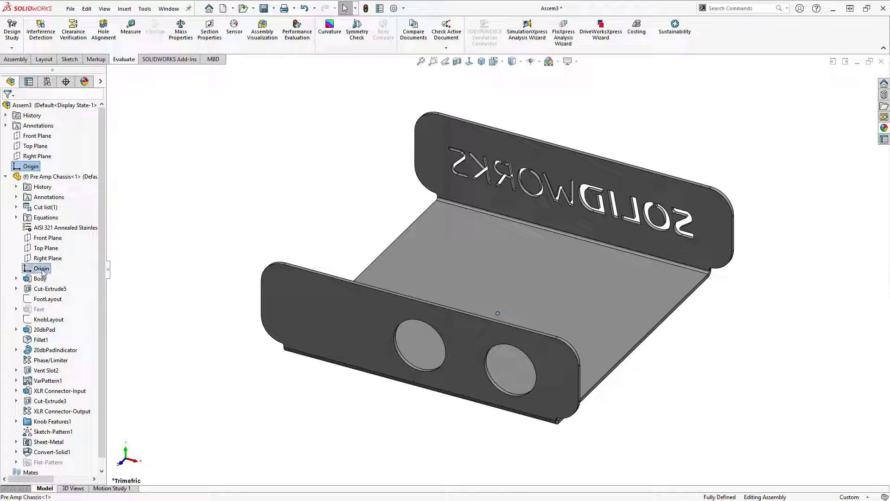
middle_drag(324, 364, 566, 346)
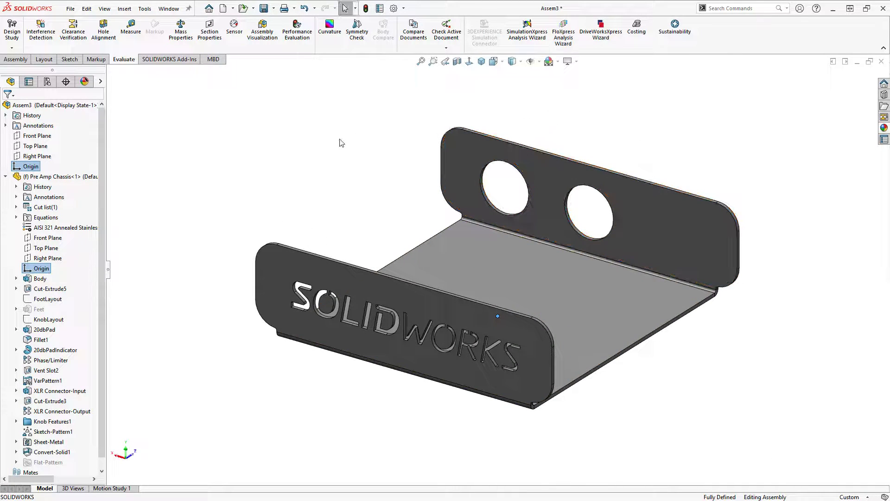
key(Escape)
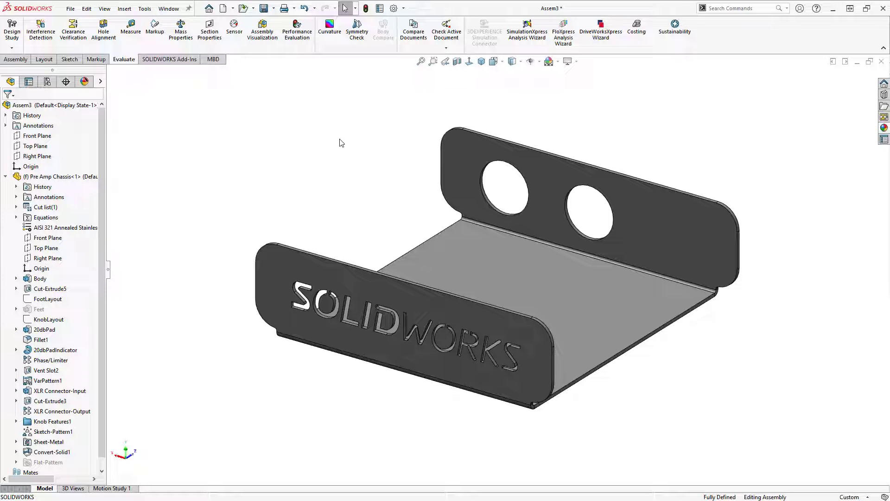
Step: Float the Pre Amp Chassis component and move it away from the assembly origin, selecting its own origin to check its position
right_click(37, 179)
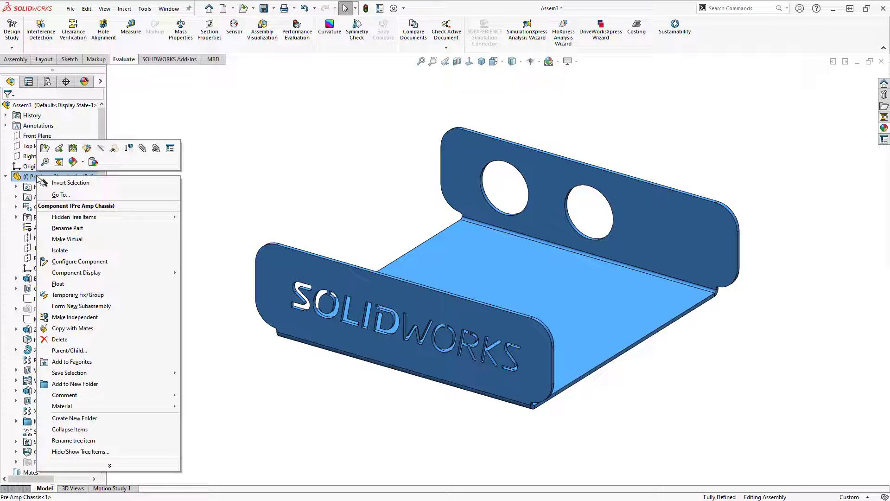
click(56, 283)
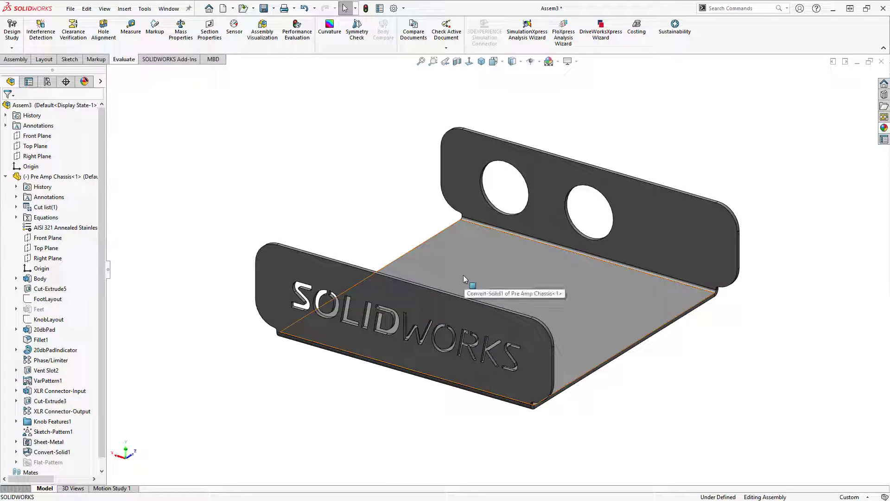
drag(466, 274, 591, 205)
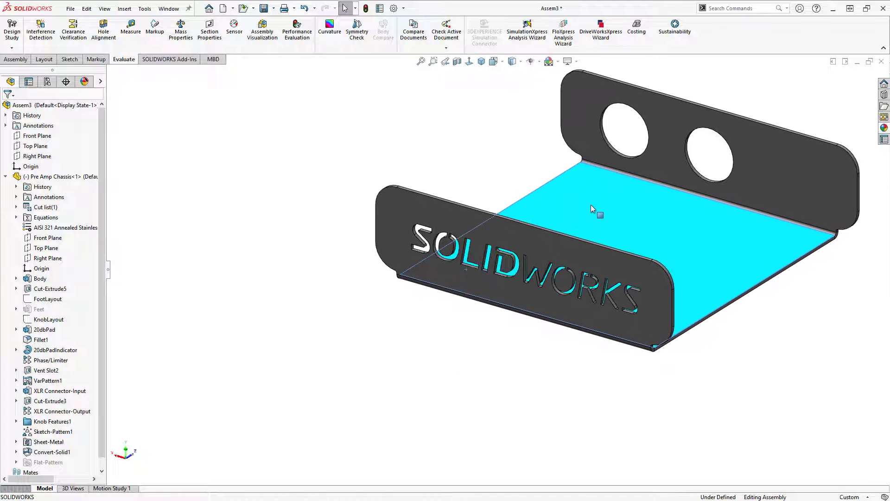
click(41, 268)
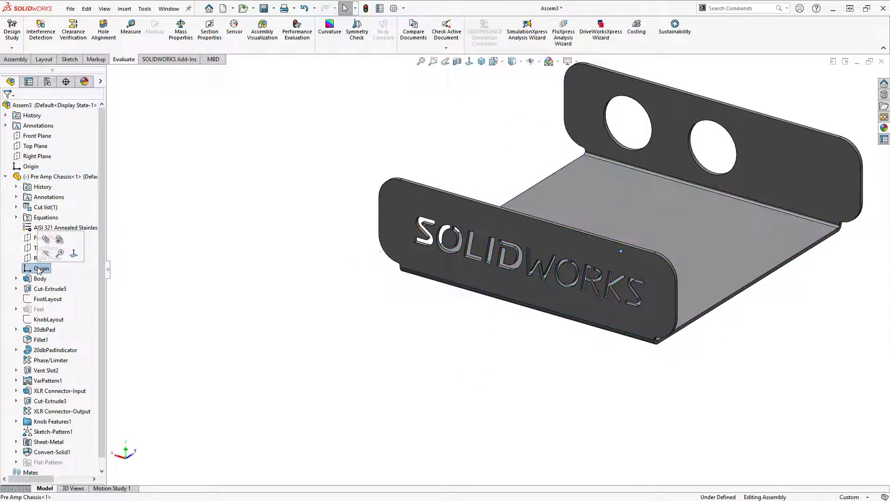
Step: Mate the Pre Amp Chassis origin coincident with the assembly origin
ctrl+click(33, 168)
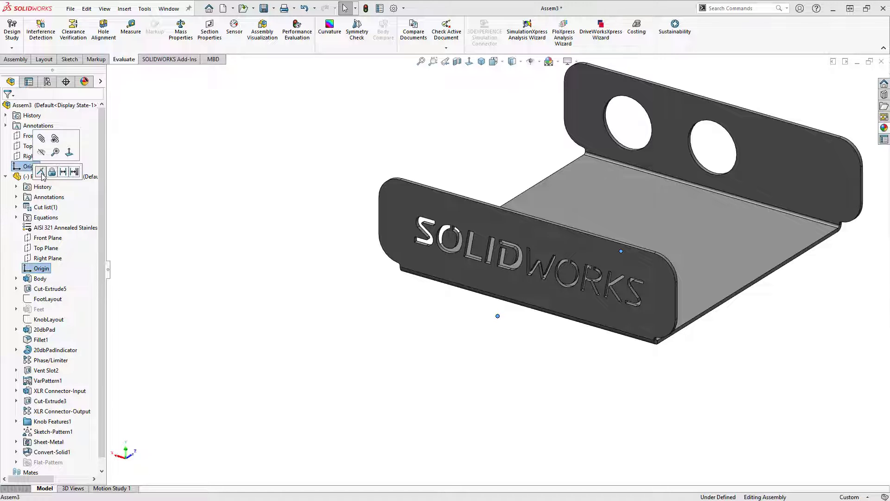
click(40, 173)
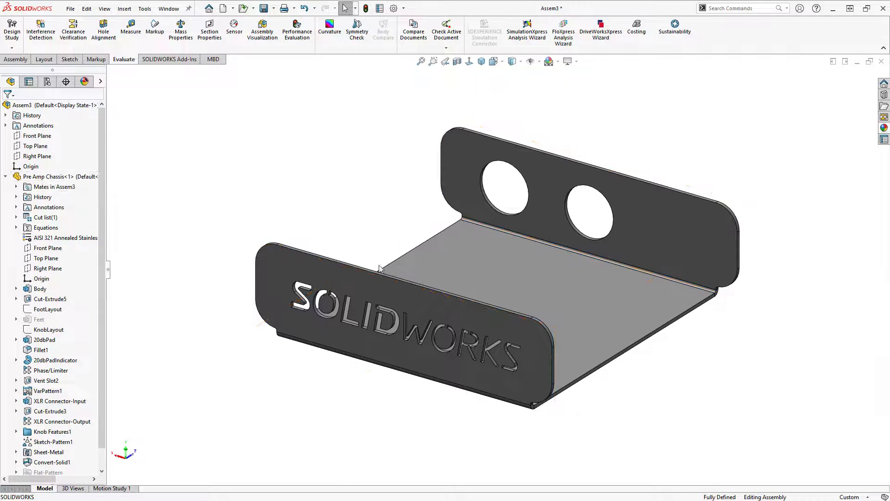
scroll(458, 378, up, 2)
scroll(503, 217, down, 2)
scroll(504, 218, up, 2)
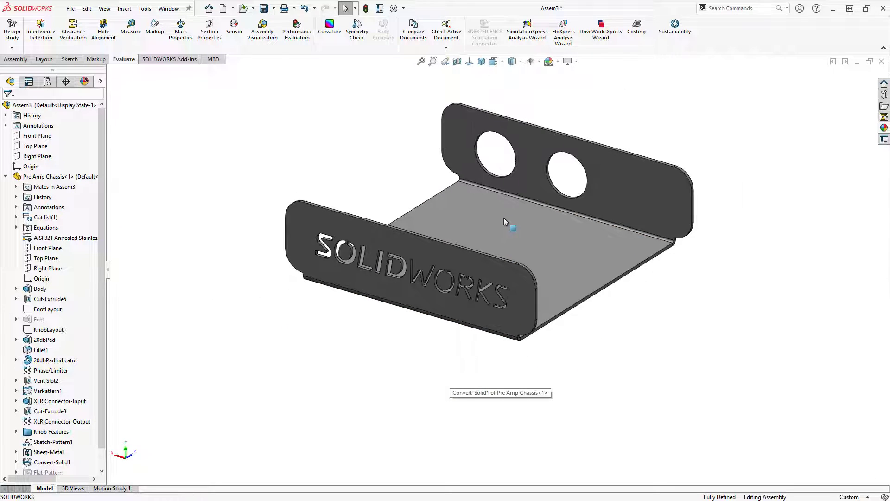
scroll(504, 218, down, 2)
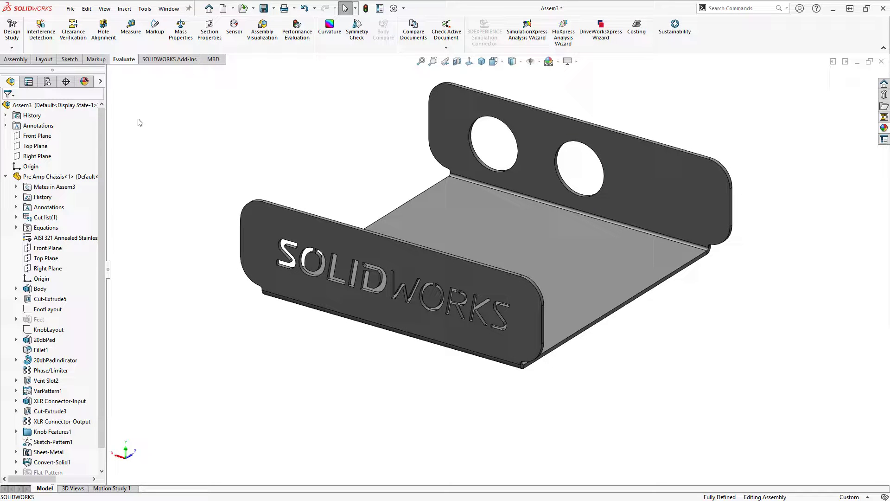
Step: Insert the Pre Amp Cover part into the assembly and place it freely above the chassis
click(16, 59)
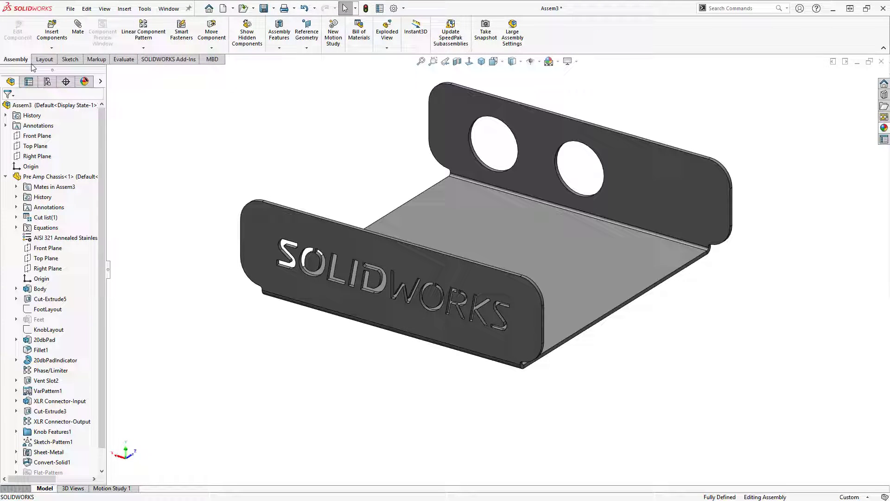
click(52, 34)
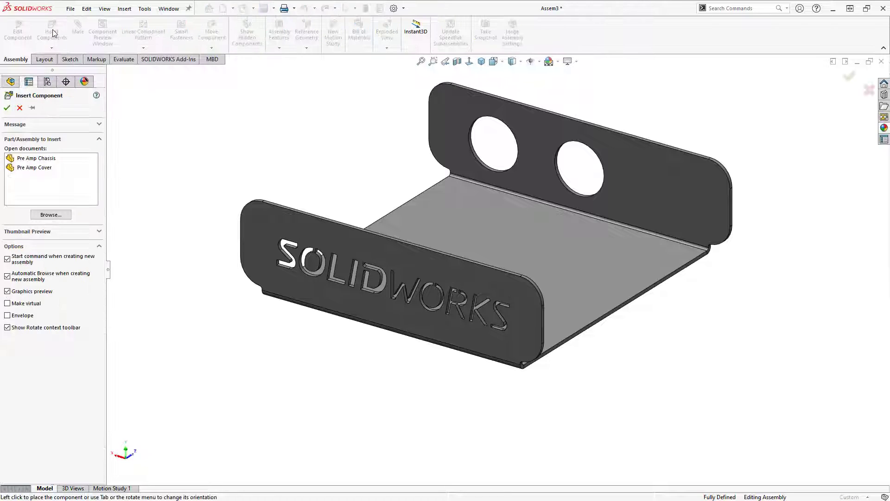
click(32, 168)
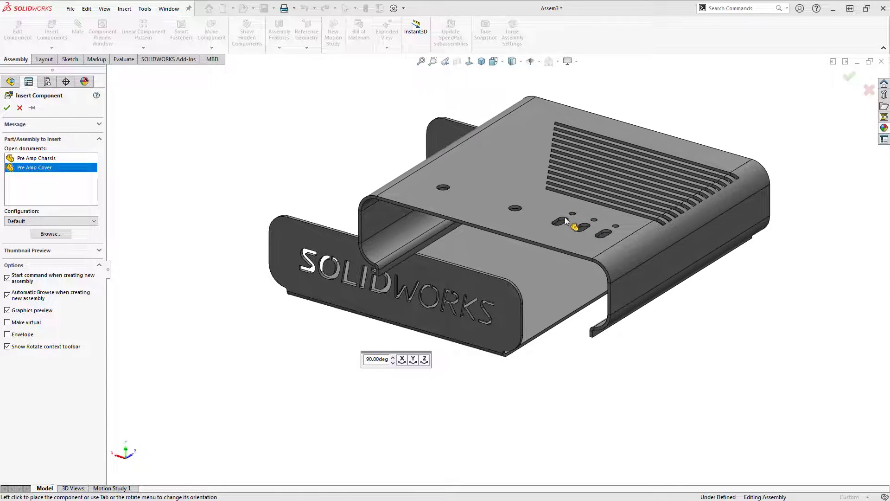
click(566, 222)
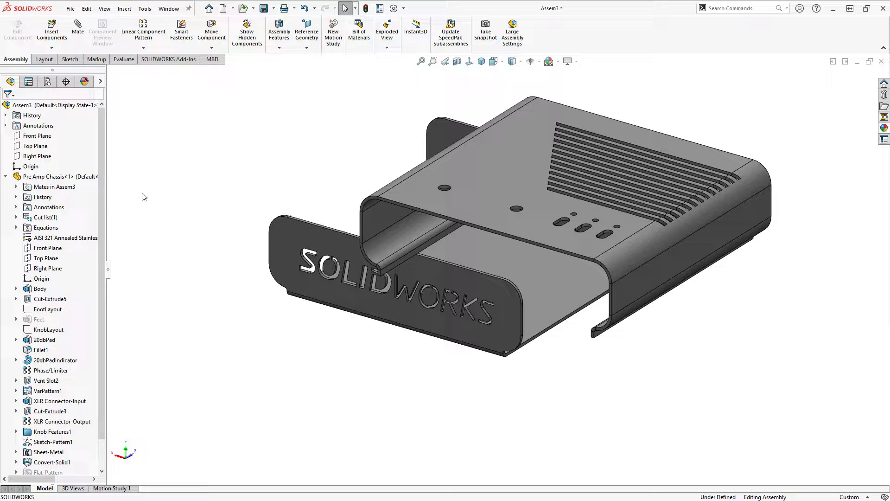
Step: Mate the Pre Amp Cover origin coincident with the assembly origin
click(5, 177)
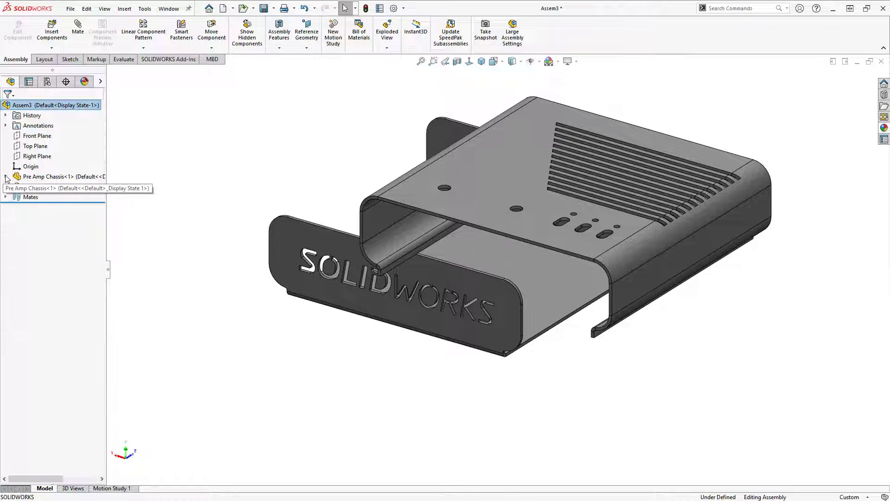
click(5, 187)
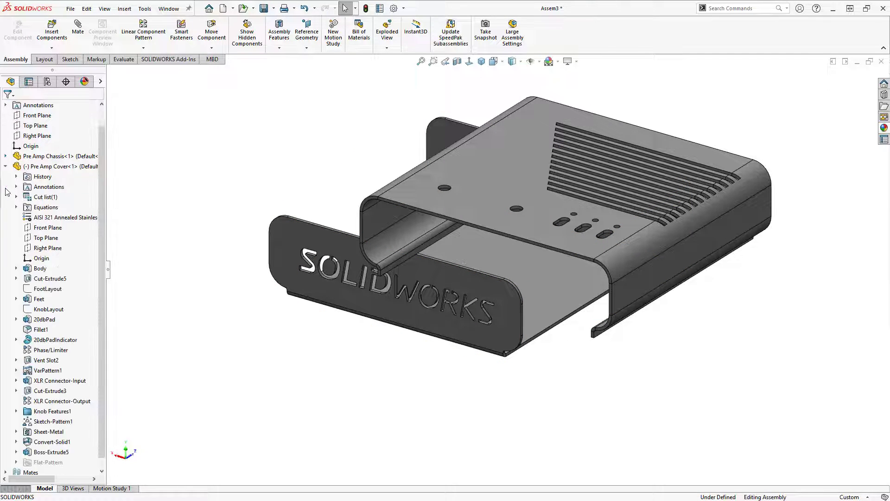
click(40, 258)
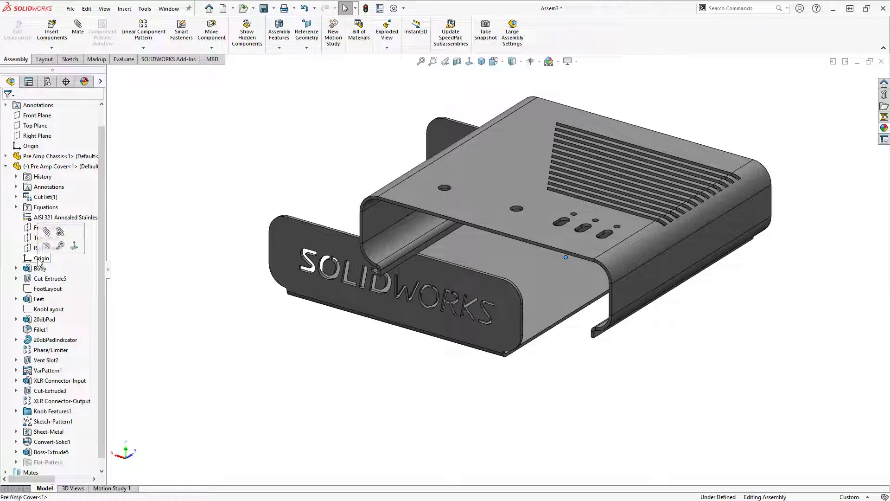
ctrl+click(31, 146)
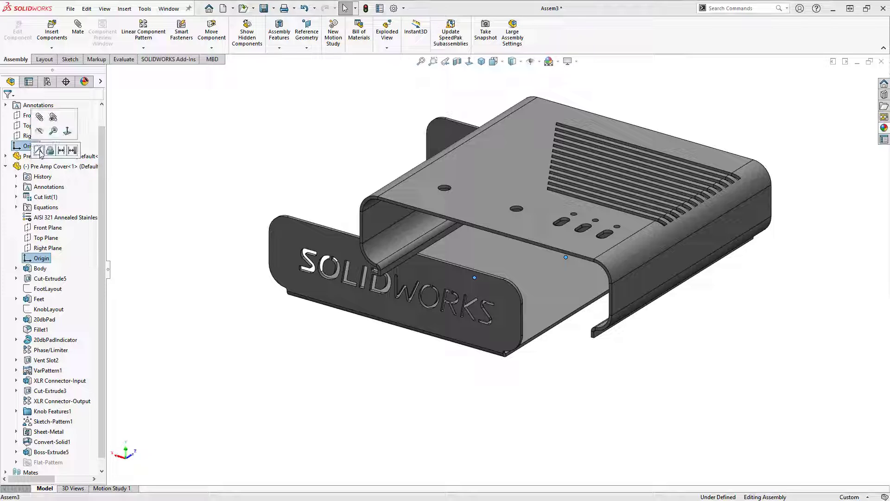
click(39, 152)
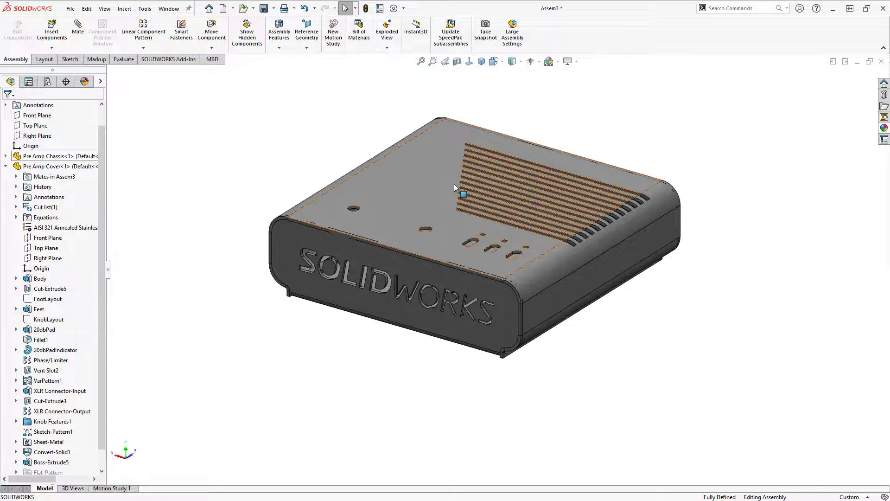
scroll(474, 302, down, 3)
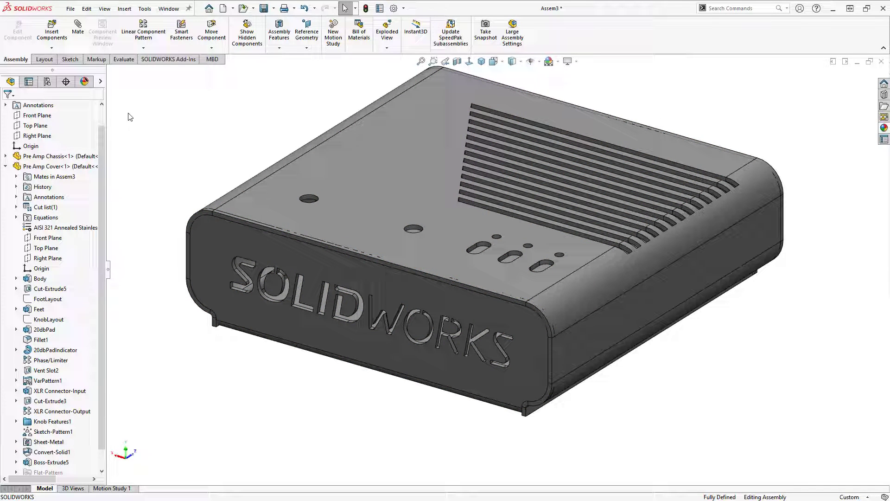
Step: Run Interference Detection on the whole assembly, examine where the cover and chassis overlap, and close the check
click(124, 59)
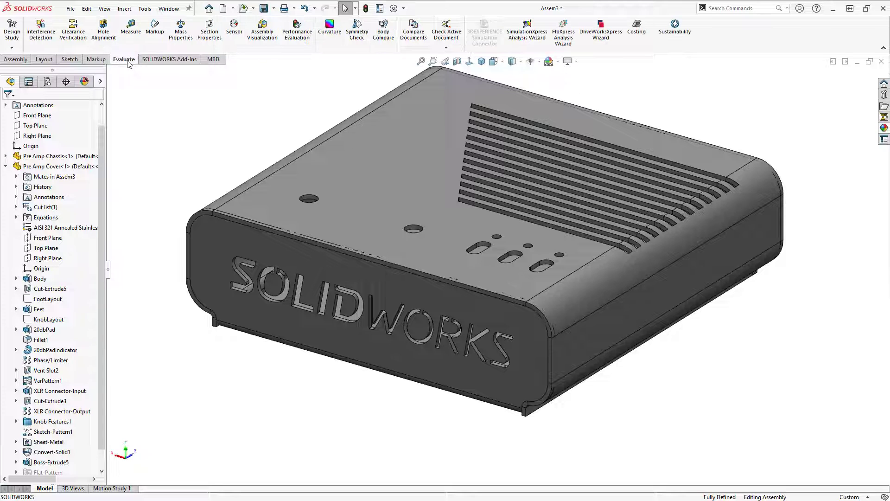
click(40, 31)
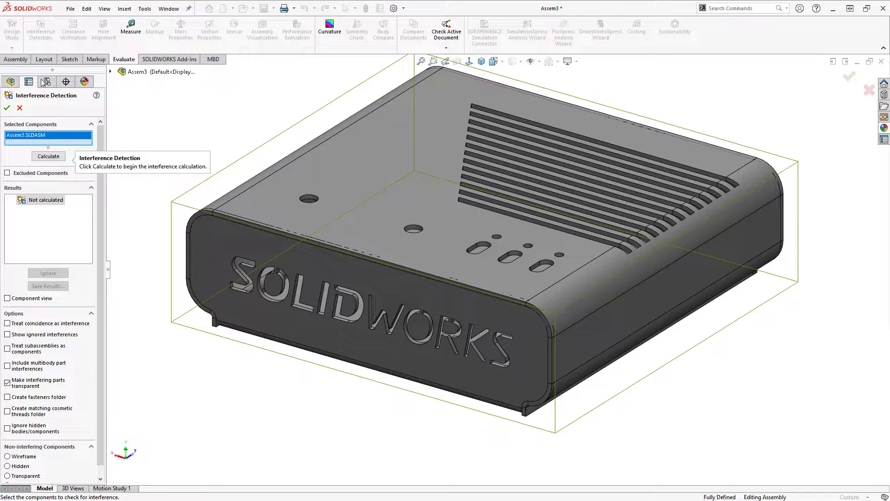
click(49, 156)
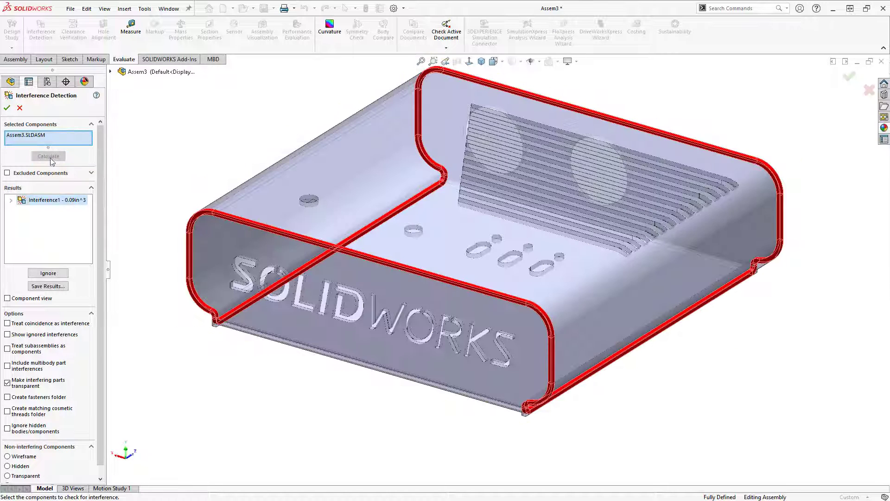
scroll(533, 280, up, 3)
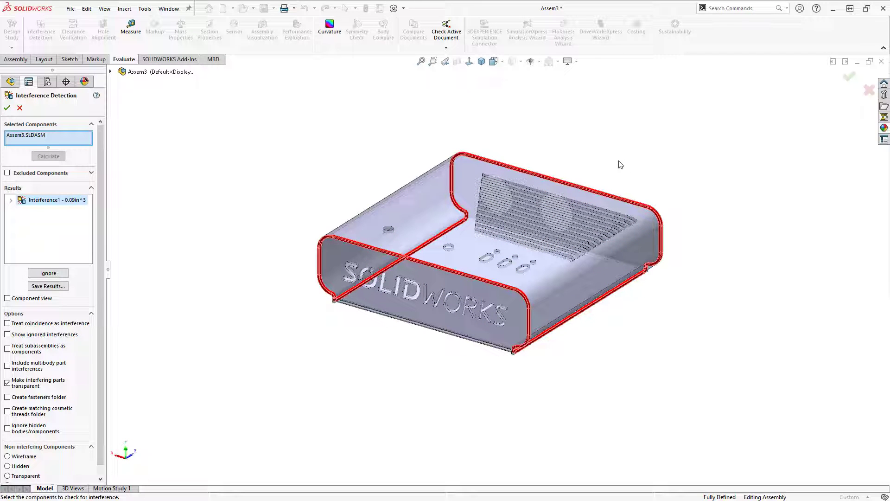
click(867, 91)
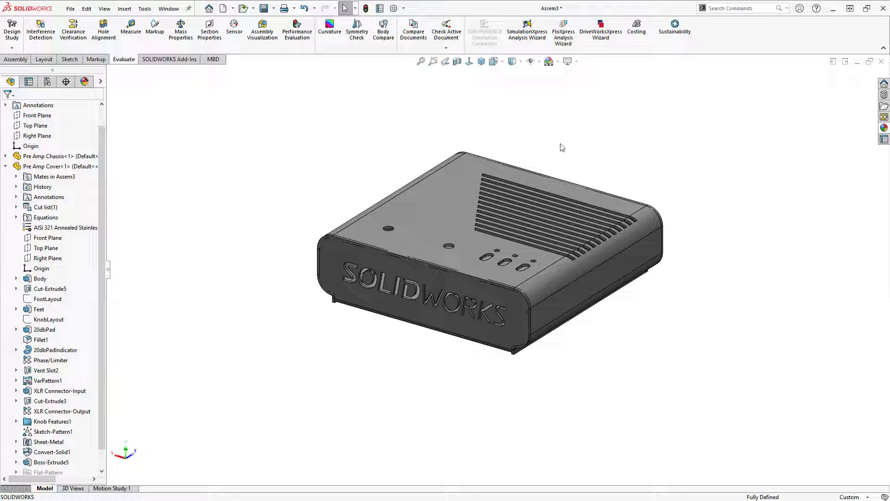
middle_drag(454, 318, 460, 301)
scroll(460, 301, down, 3)
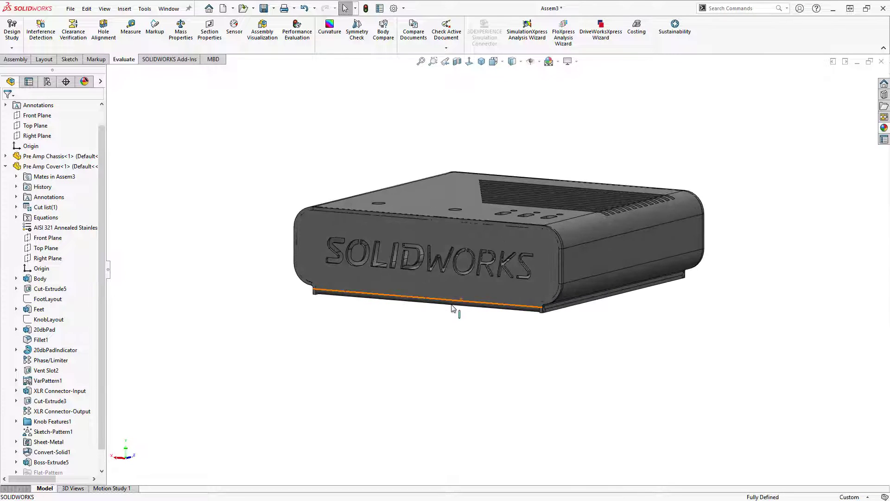
right_click(426, 218)
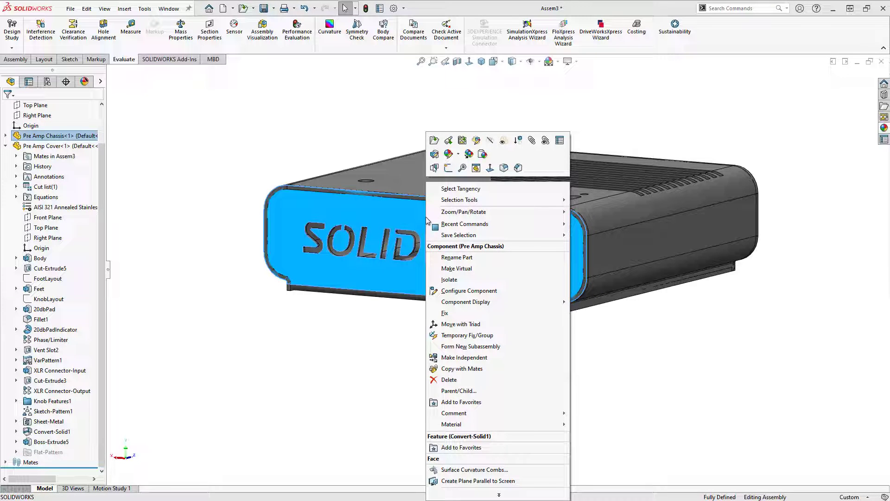
click(477, 140)
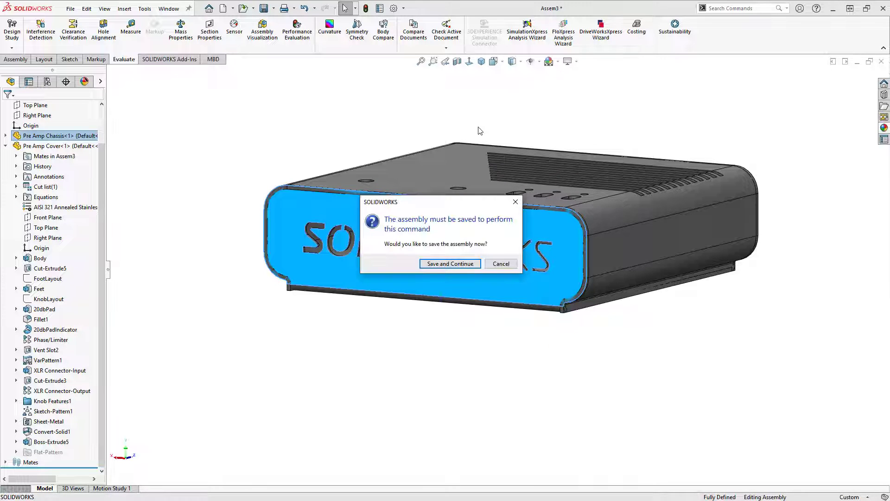
click(502, 264)
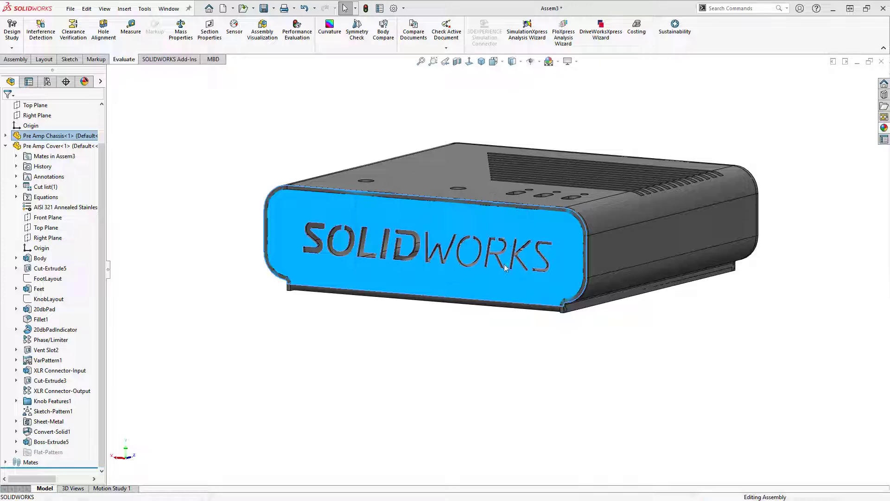
click(447, 91)
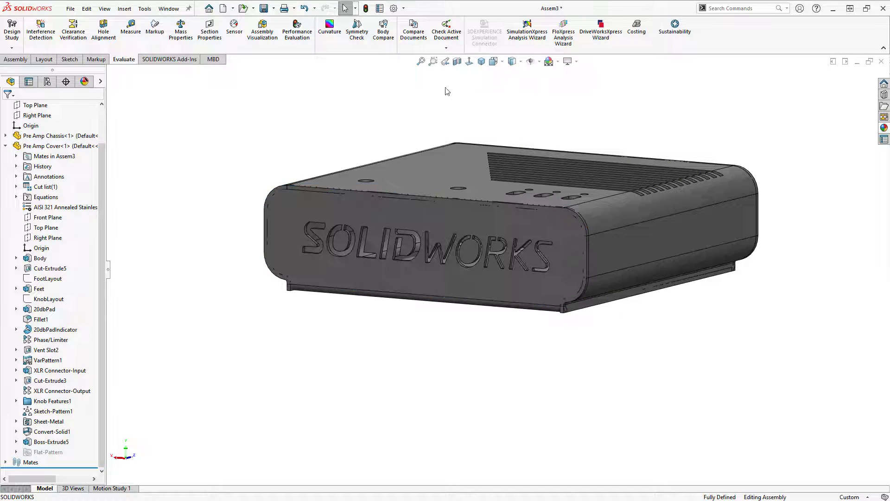
Step: Save the assembly as Pre Amp Model.SLDASM in the Solid to Sheet Metal folder, replacing the existing file
click(274, 9)
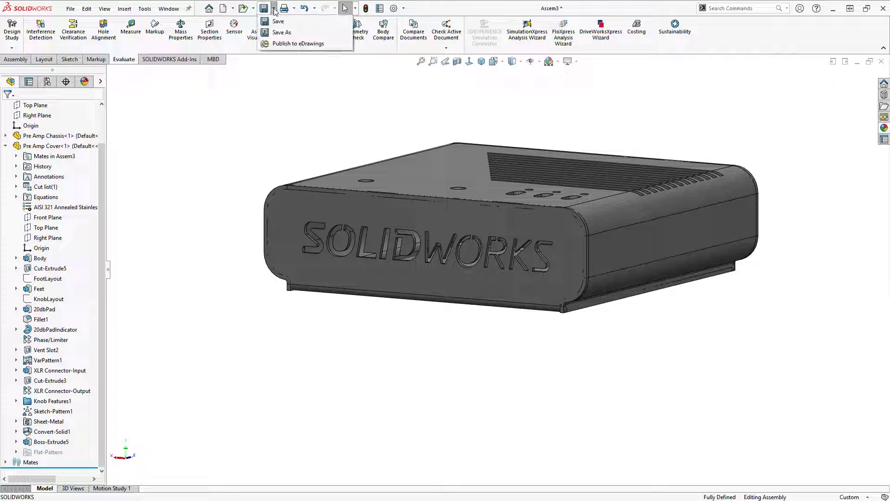
click(282, 32)
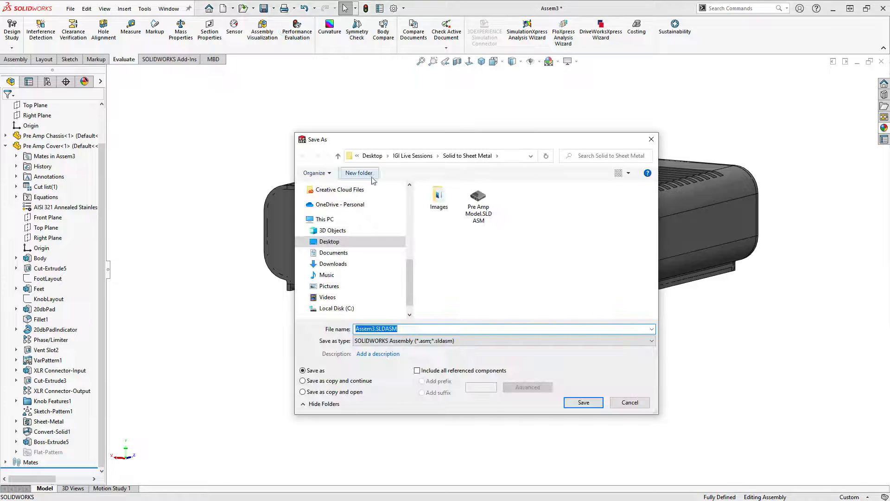
click(478, 200)
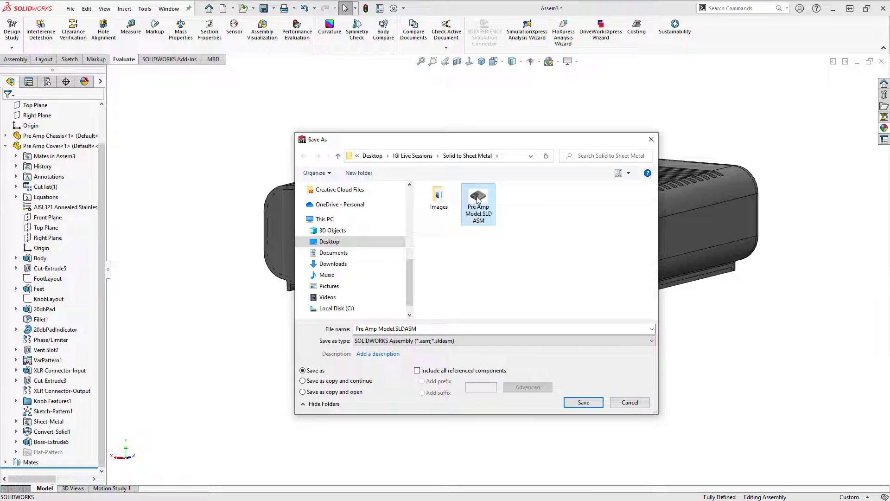
click(478, 200)
click(471, 256)
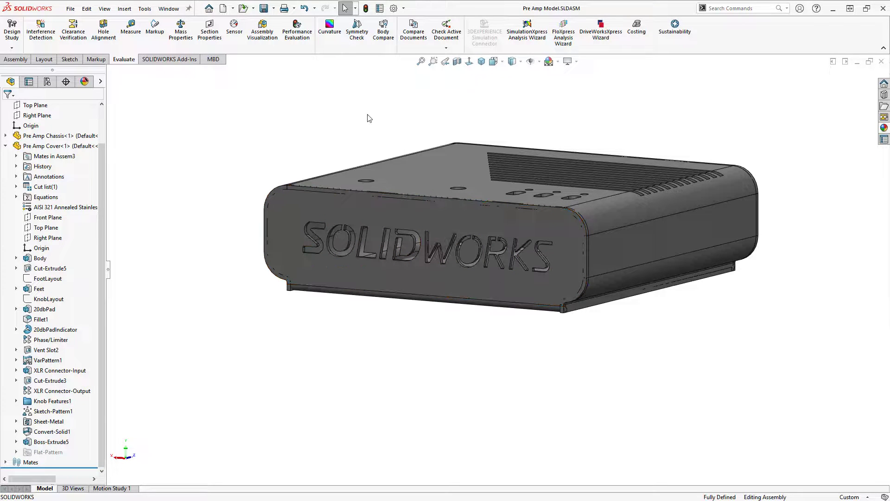
Step: Edit the Pre Amp Chassis part in the context of the assembly
click(395, 216)
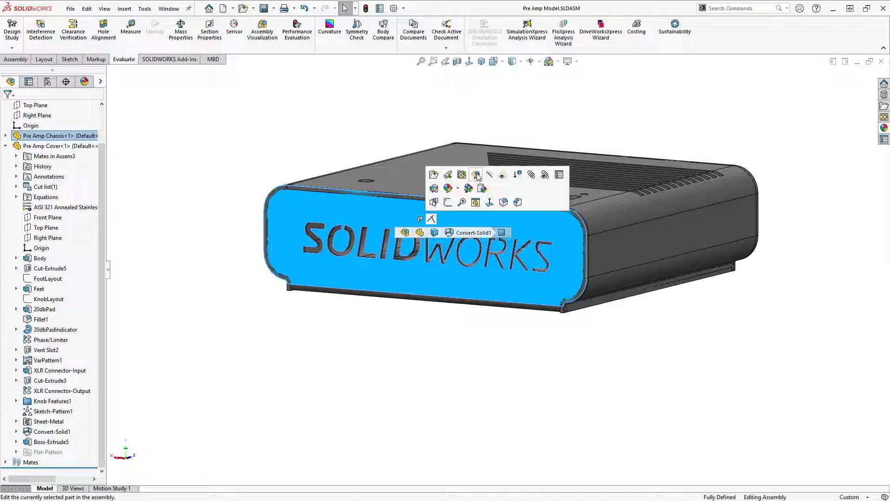
click(477, 175)
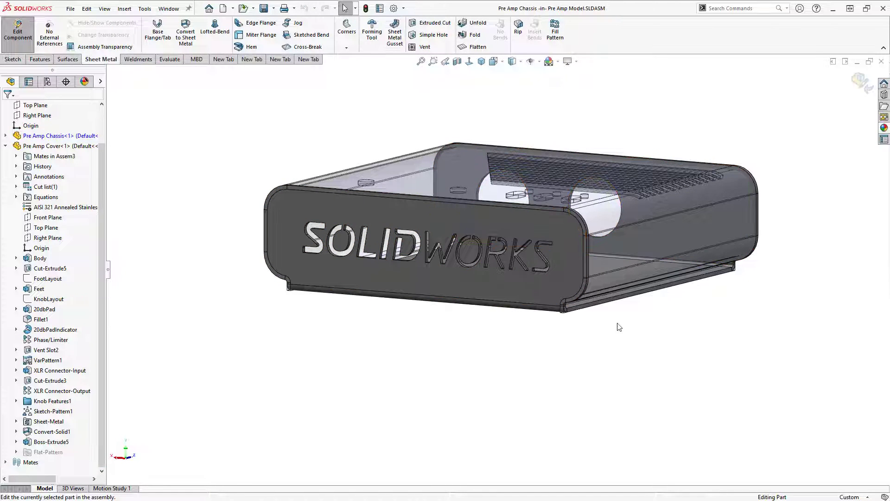
mouse_move(500, 187)
middle_down()
mouse_move(498, 194)
mouse_move(604, 200)
mouse_move(642, 188)
mouse_move(469, 209)
mouse_move(466, 160)
middle_up()
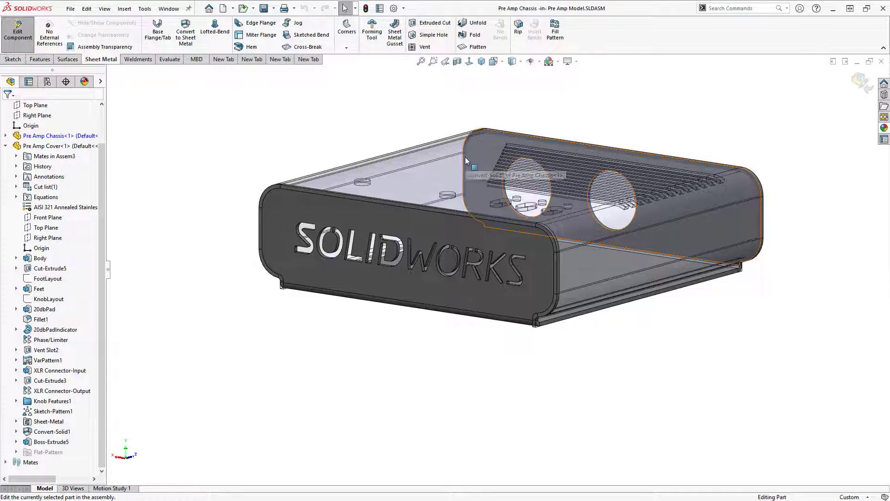
Step: Sketch on the chassis front face and convert its outer top, upper corner and side edges into sketch entities
click(410, 221)
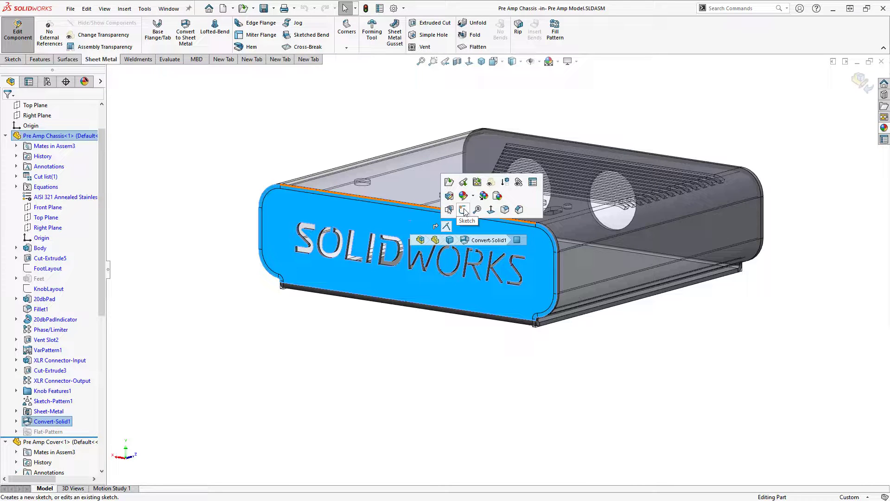
click(463, 211)
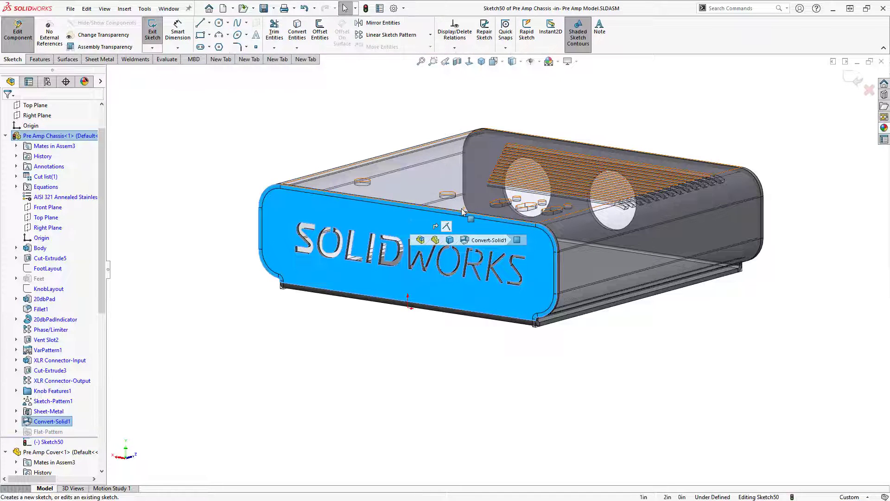
click(557, 278)
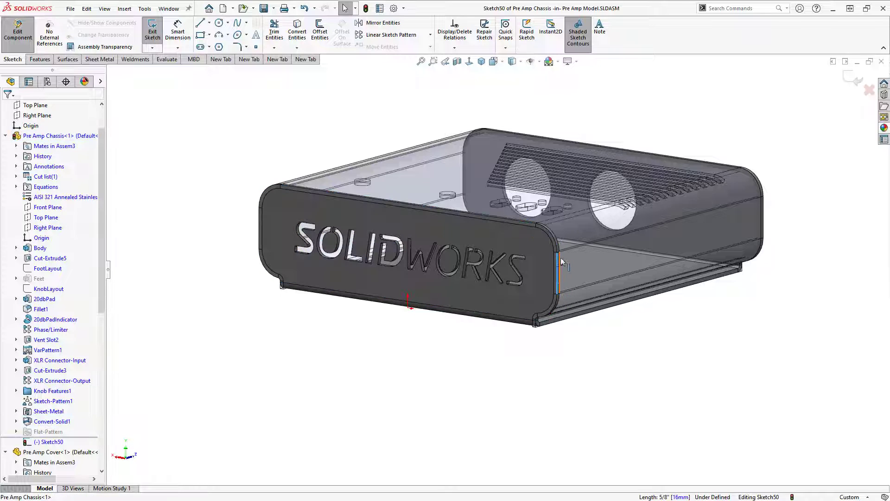
ctrl+click(555, 237)
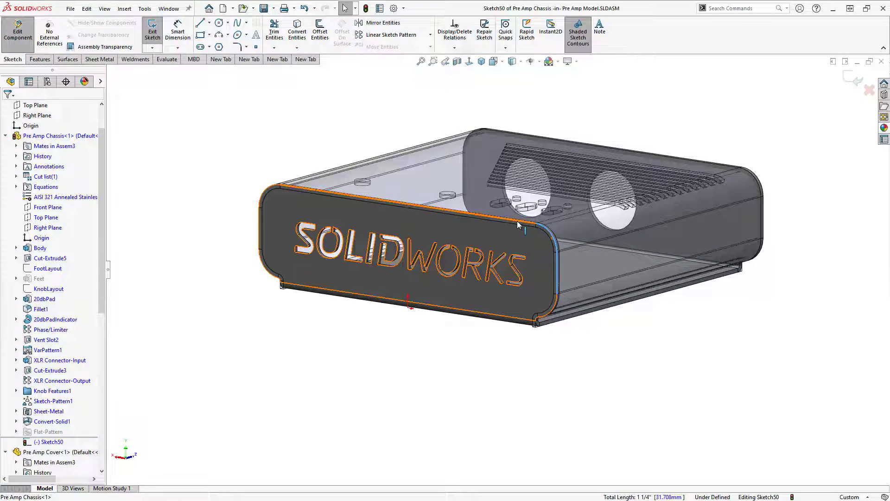
ctrl+click(271, 190)
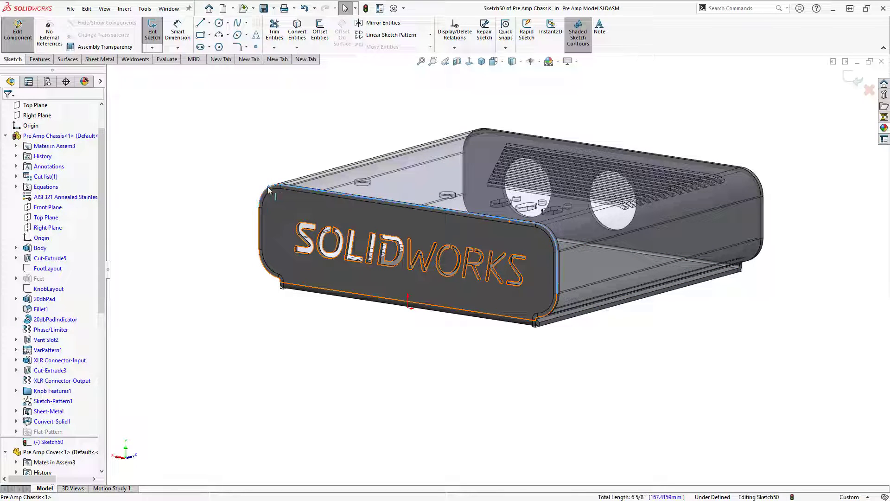
ctrl+click(259, 229)
click(300, 36)
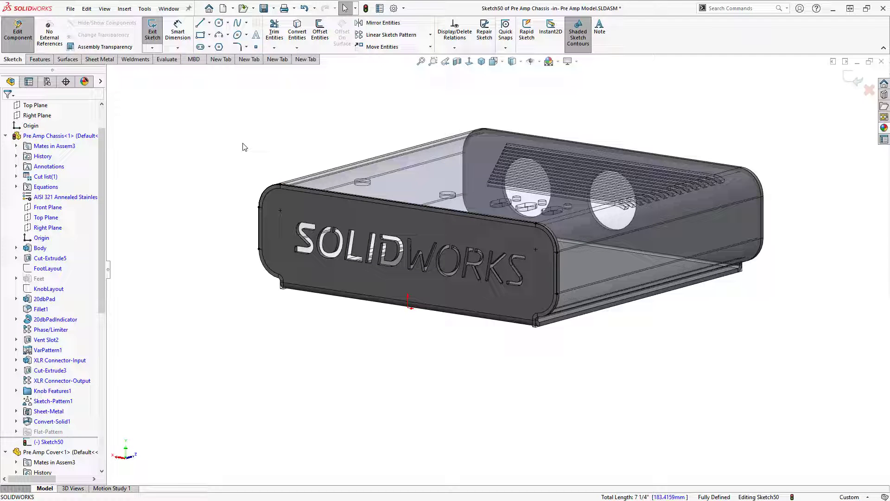
Step: Offset the converted edge chain 1.5 mm inward, with both ends capped by lines
mouse_move(644, 331)
mouse_down()
mouse_move(339, 190)
mouse_move(221, 168)
mouse_up()
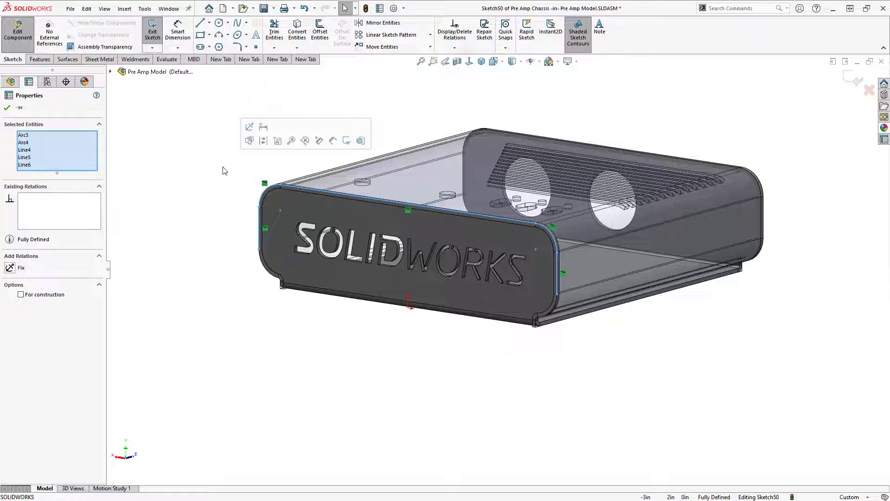
click(325, 33)
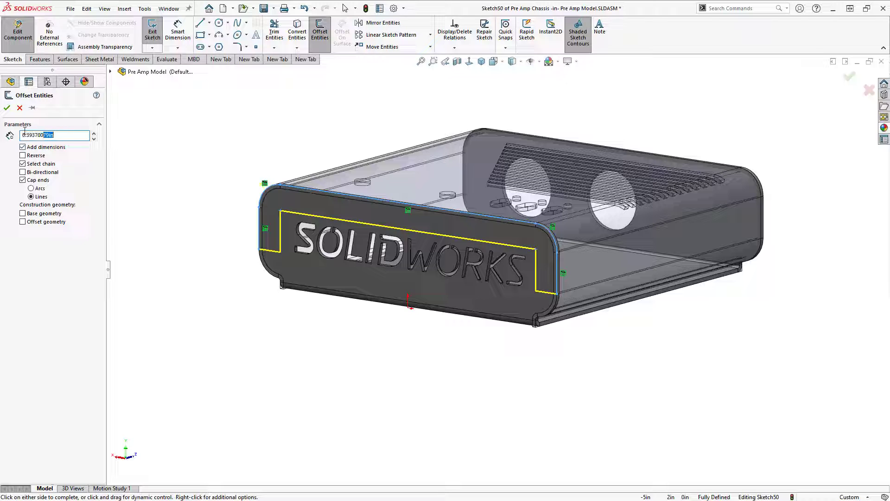
text(1.5mm)
key(Return)
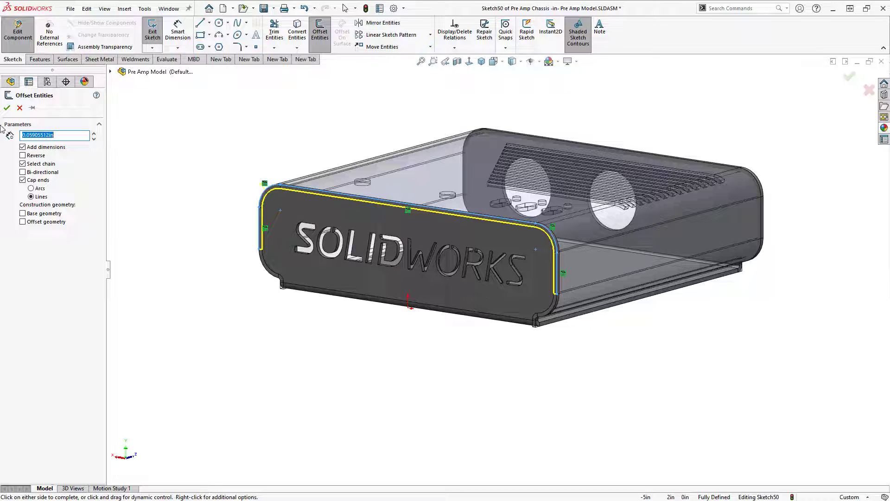
click(31, 181)
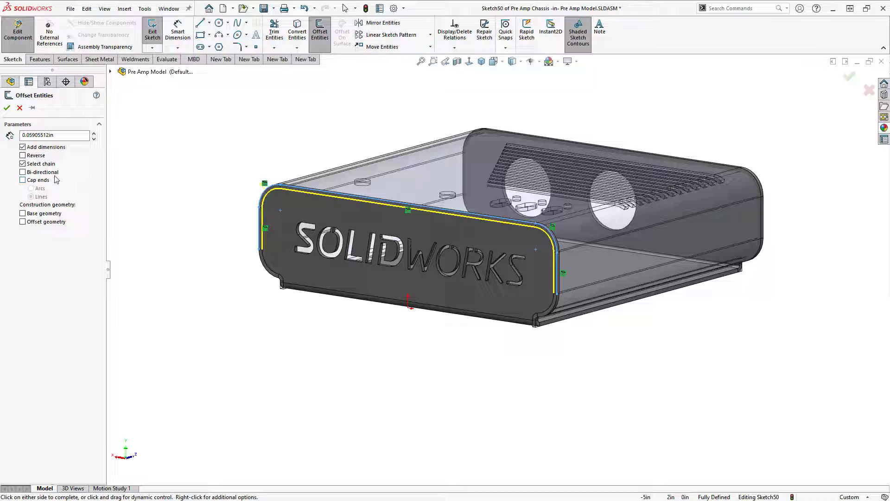
click(23, 180)
scroll(269, 259, down, 5)
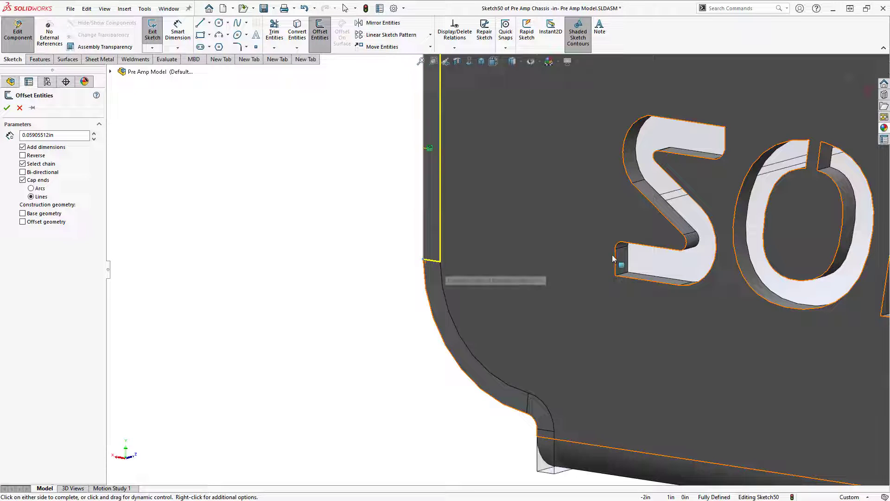
scroll(457, 274, up, 1)
scroll(781, 203, up, 8)
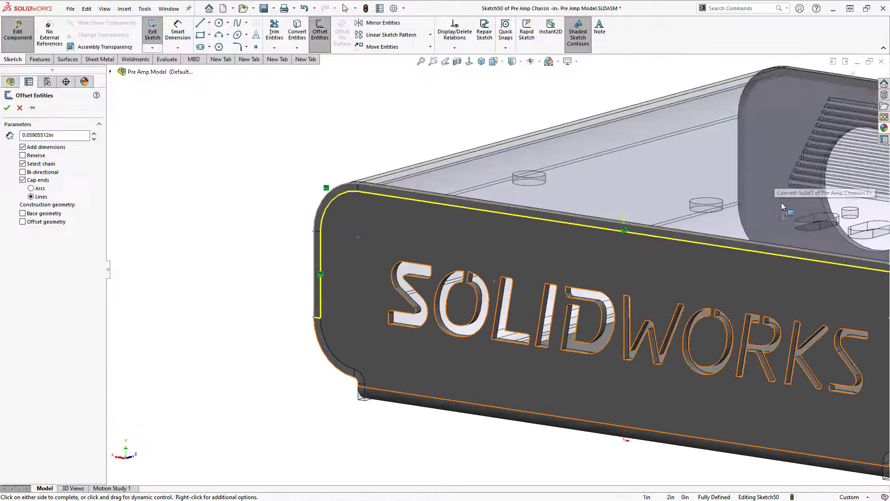
scroll(652, 341, down, 3)
scroll(456, 252, up, 5)
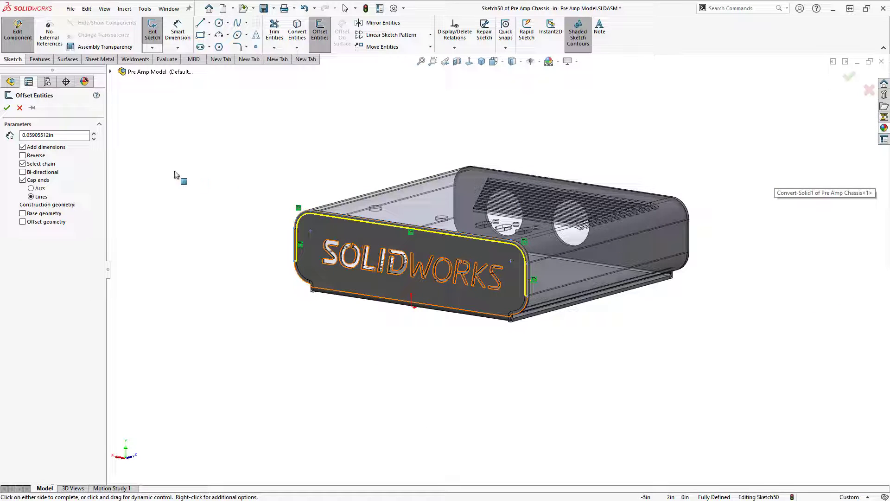
click(7, 108)
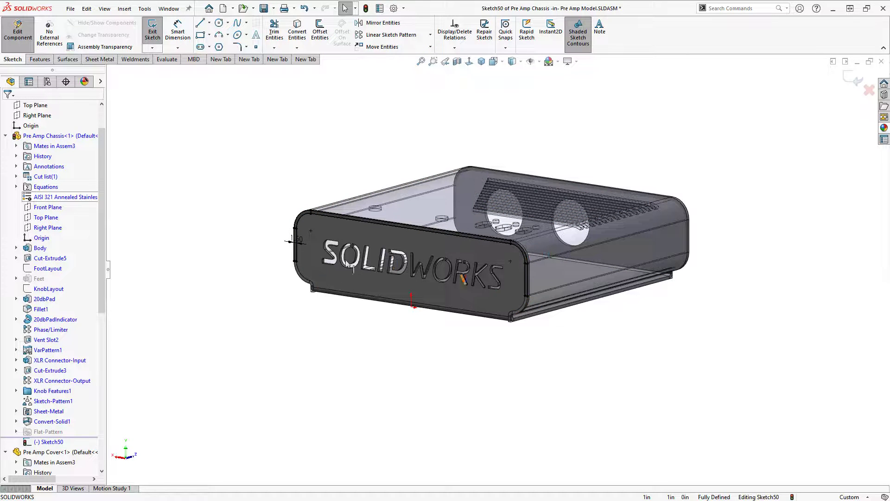
Step: Extrude-cut the offset rim profile Through All along the chassis and inspect the trimmed corner
click(40, 59)
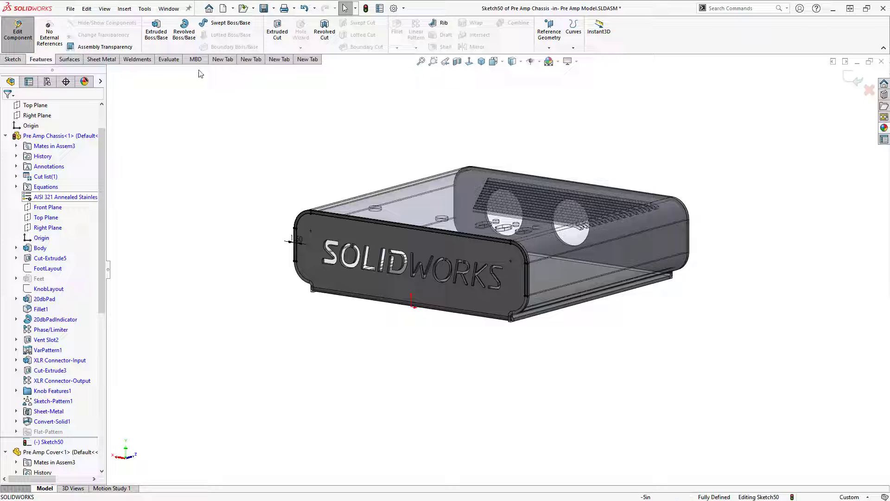
click(277, 35)
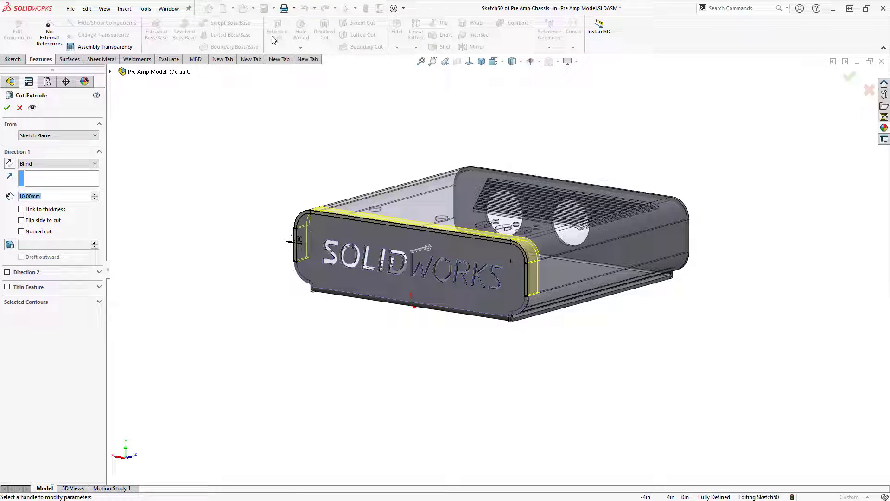
click(79, 165)
click(72, 179)
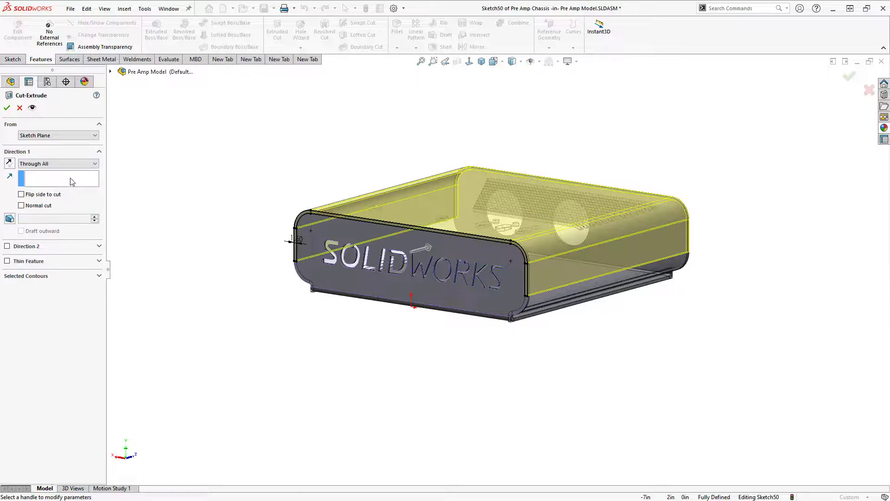
click(8, 108)
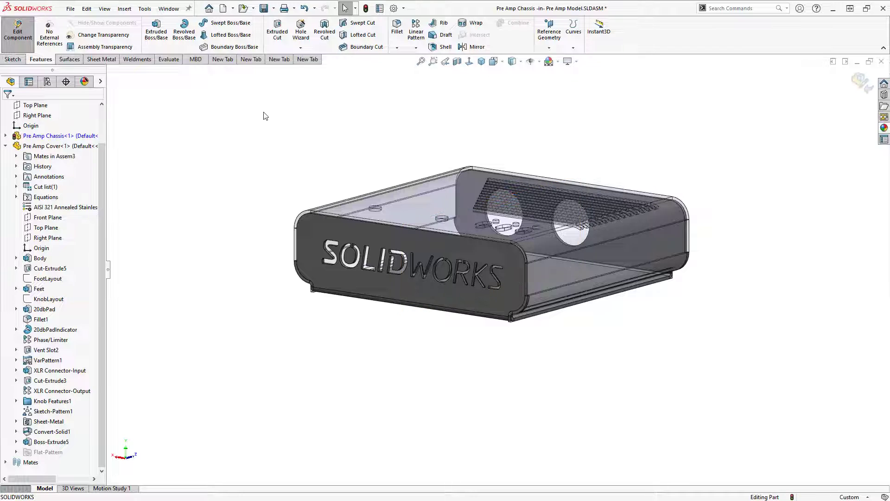
scroll(553, 318, down, 5)
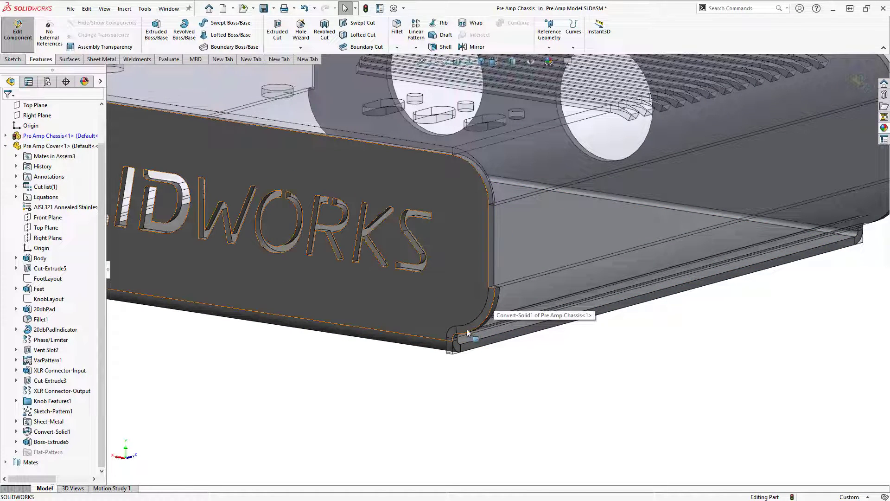
scroll(473, 310, up, 6)
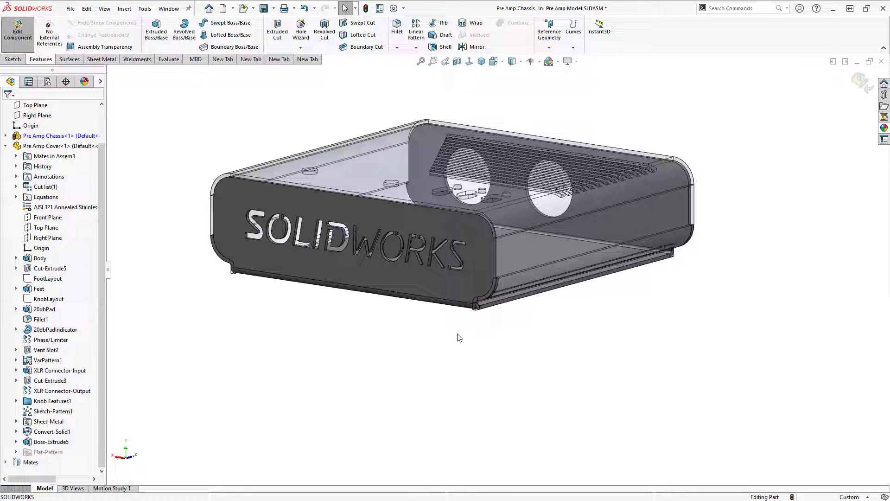
Step: Start an Edge Flange on the two long side edges of the chassis bottom, pointing upward at 90 degrees
middle_drag(458, 338, 448, 348)
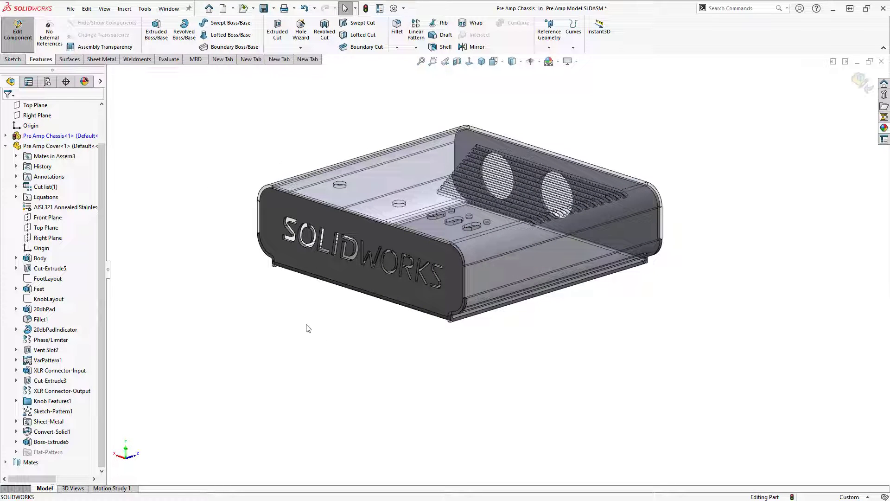
click(111, 60)
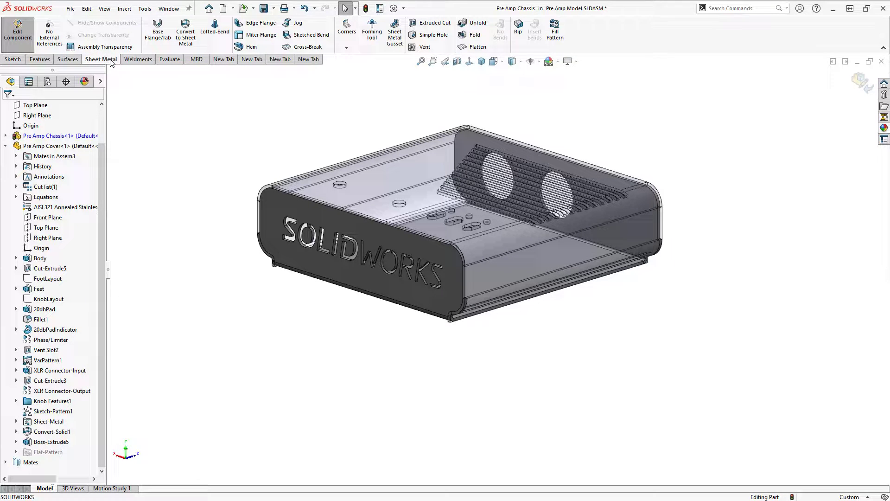
click(265, 24)
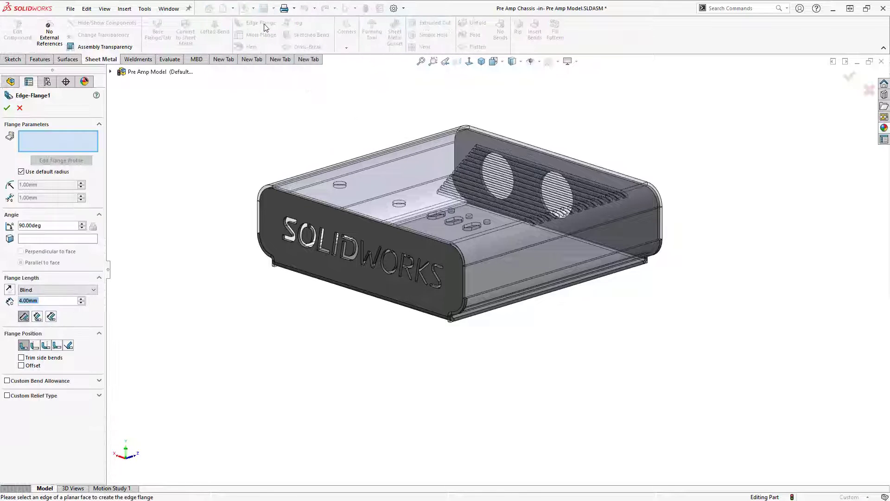
click(536, 295)
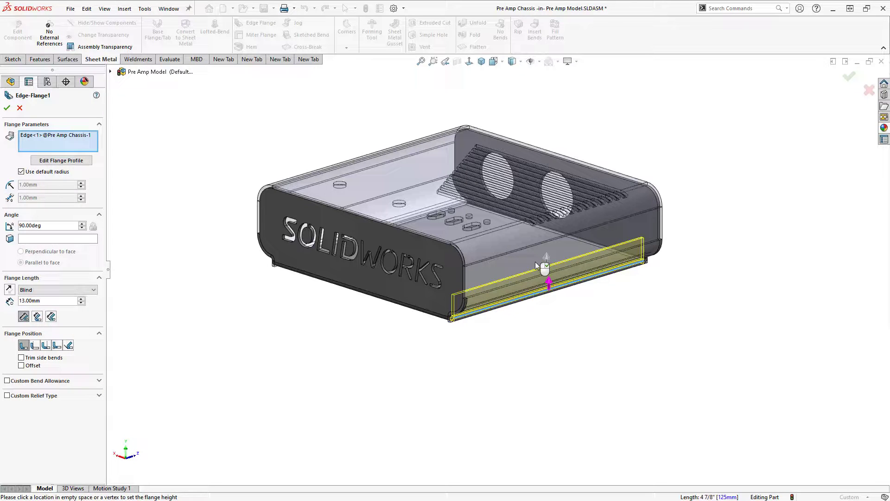
click(419, 217)
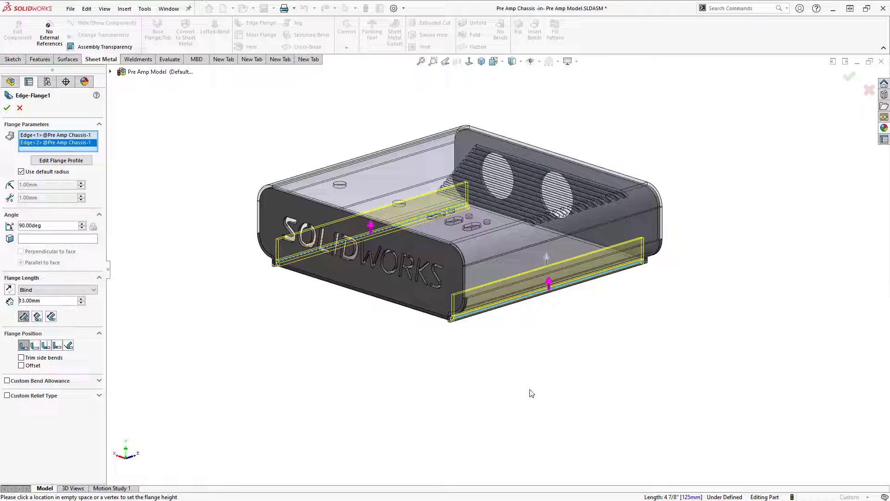
Step: Check the flange preview against the chassis end profile and set the flange length to 6 mm
middle_drag(510, 348, 605, 261)
scroll(575, 265, down, 5)
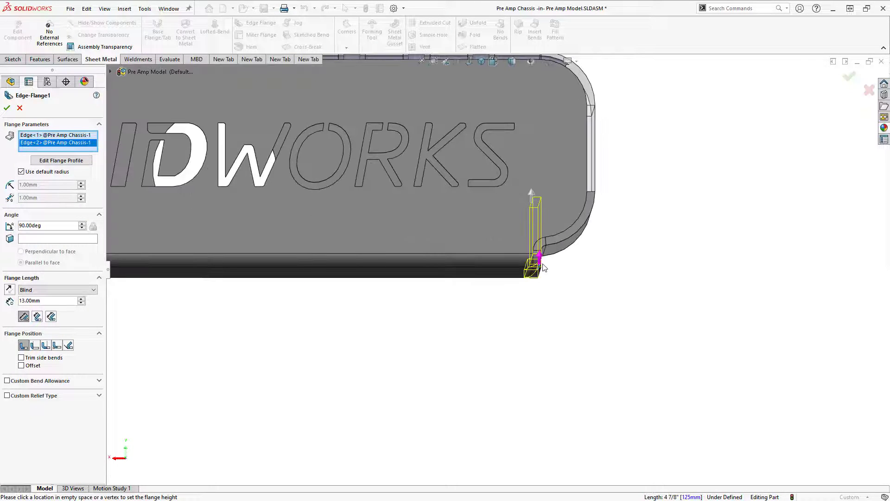
middle_drag(555, 290, 533, 284)
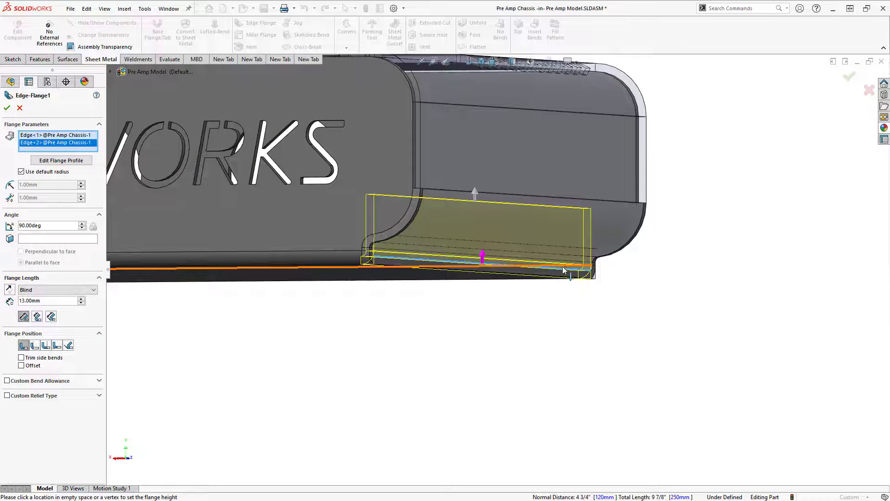
scroll(550, 300, up, 3)
middle_drag(550, 300, 416, 246)
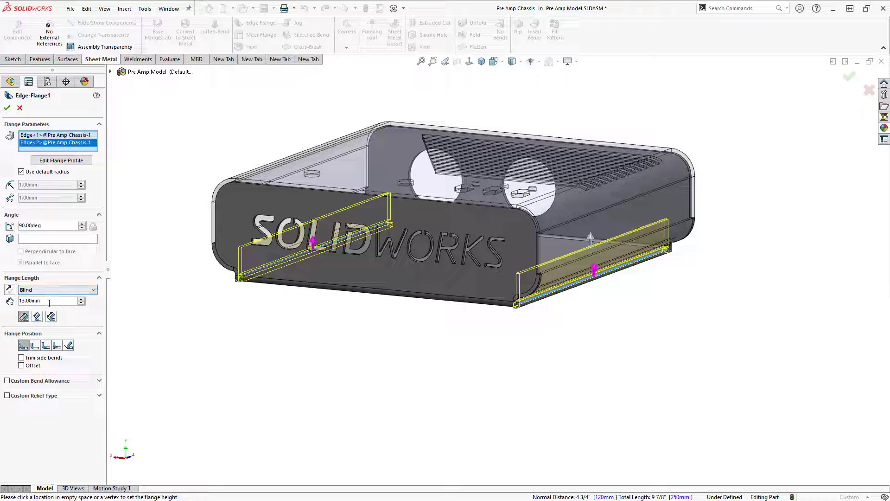
key(ctrl+a)
text(6)
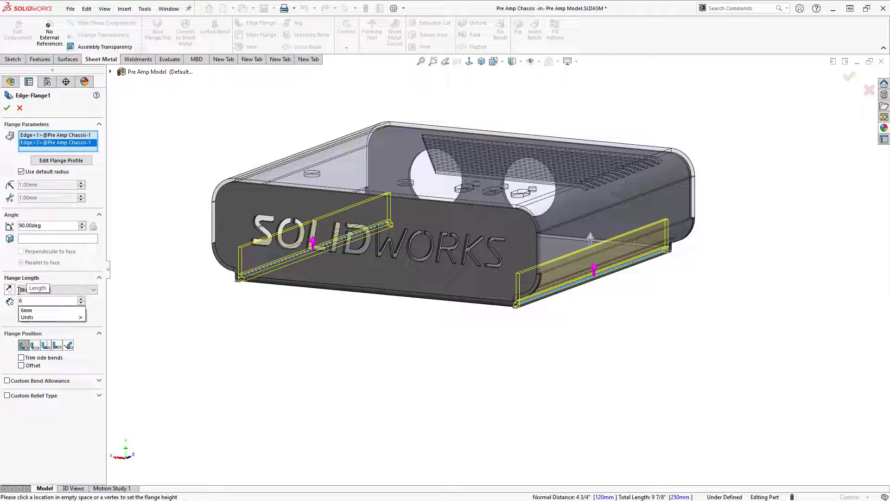
key(Return)
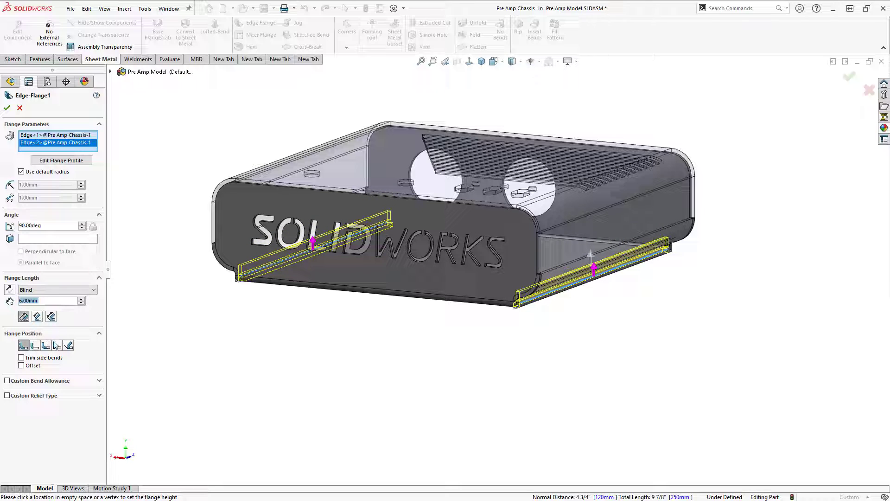
Step: Try the Bend Outside flange position, compare it at the lower corner from the front, and switch back to Material Inside
click(46, 346)
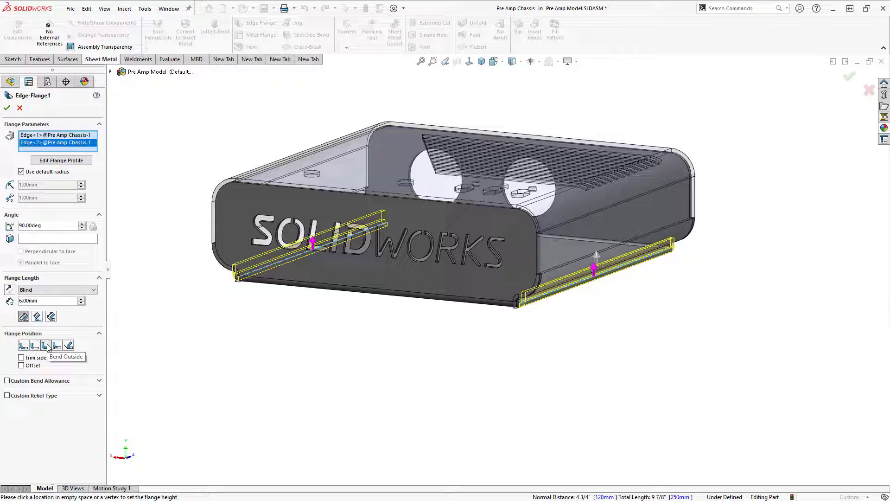
click(49, 348)
scroll(533, 311, down, 3)
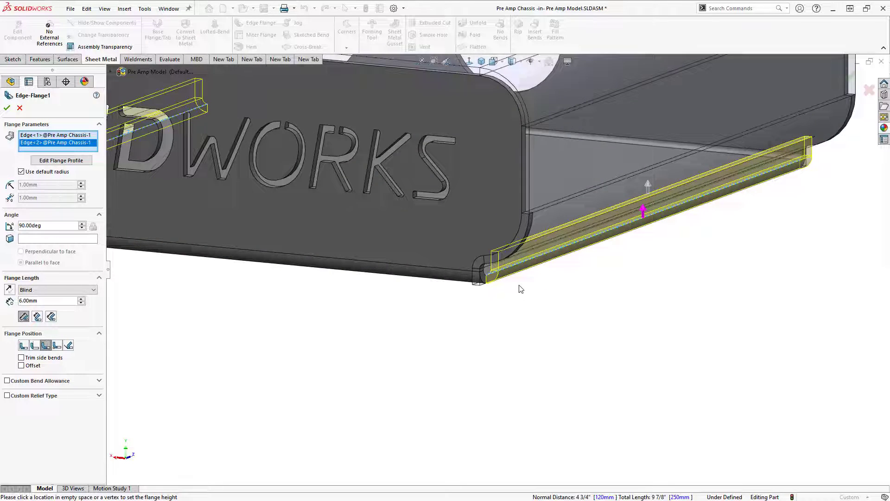
middle_drag(520, 289, 522, 218)
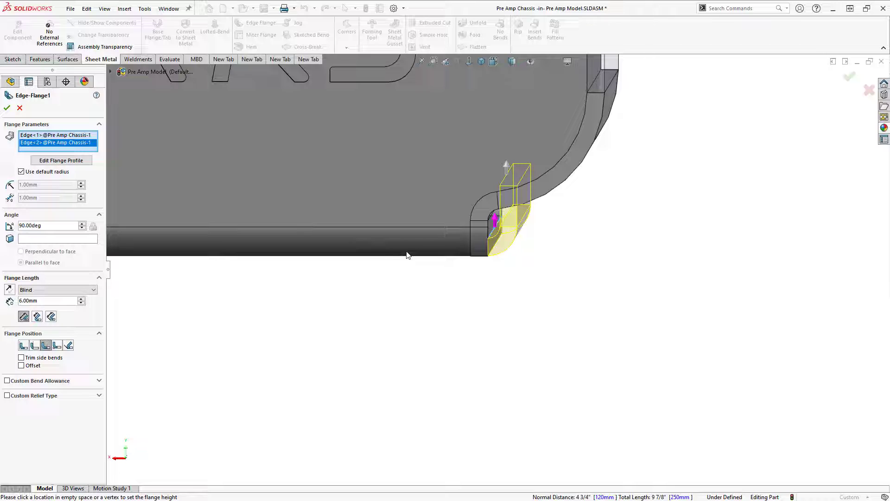
click(23, 345)
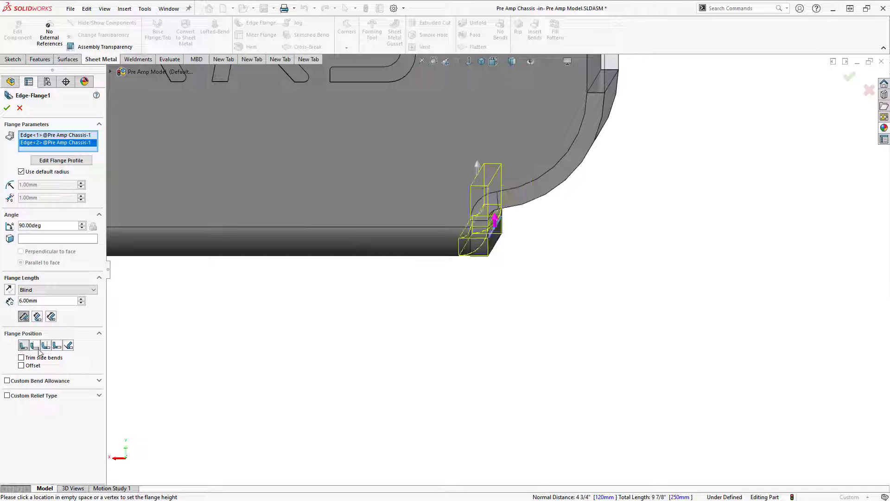
click(435, 255)
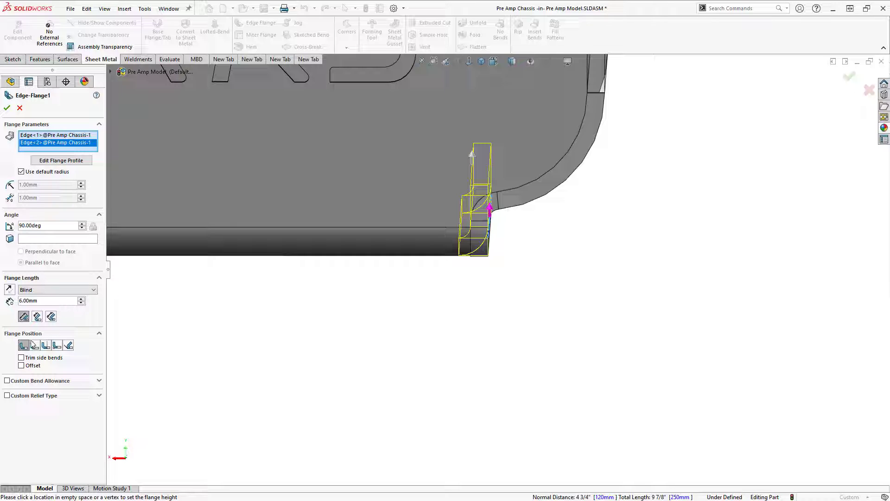
Step: Offset the edge flange position by 1.50 mm, reversed toward the inside of the chassis
click(22, 366)
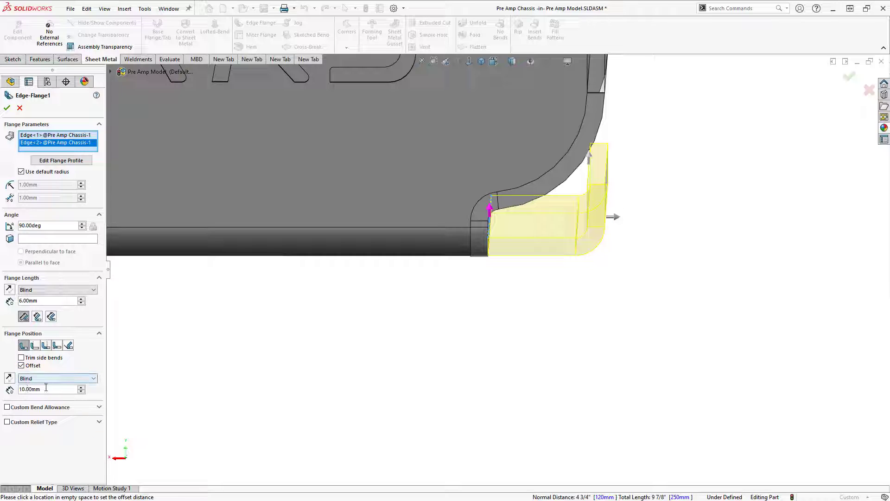
double_click(29, 389)
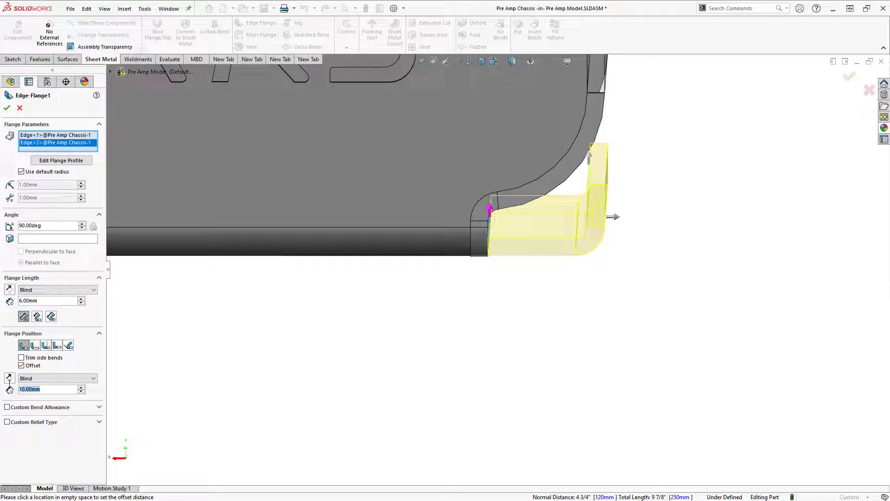
text(1.5)
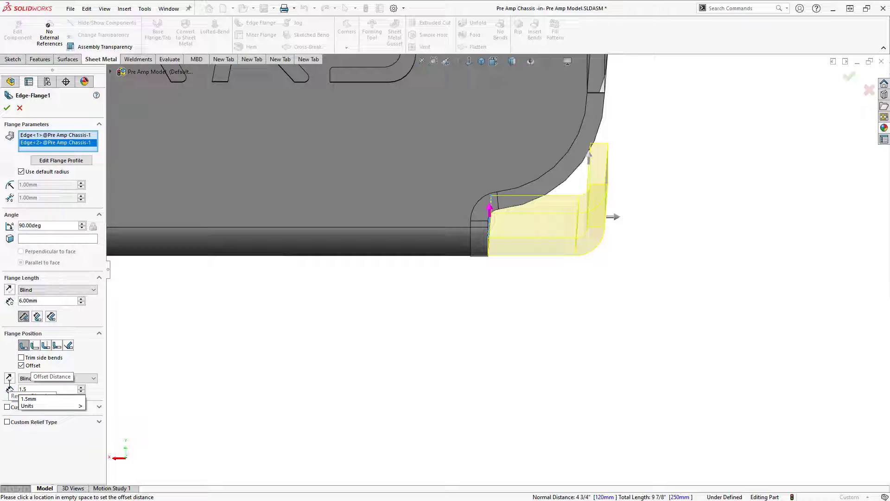
key(Return)
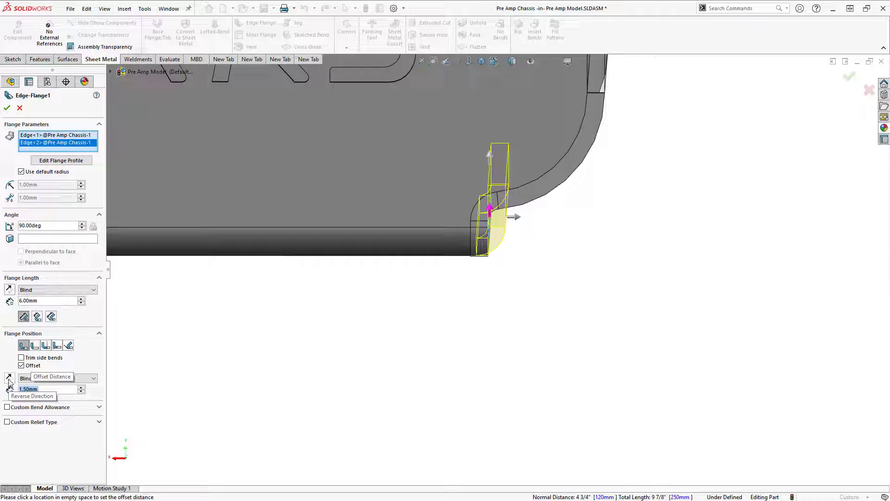
click(8, 383)
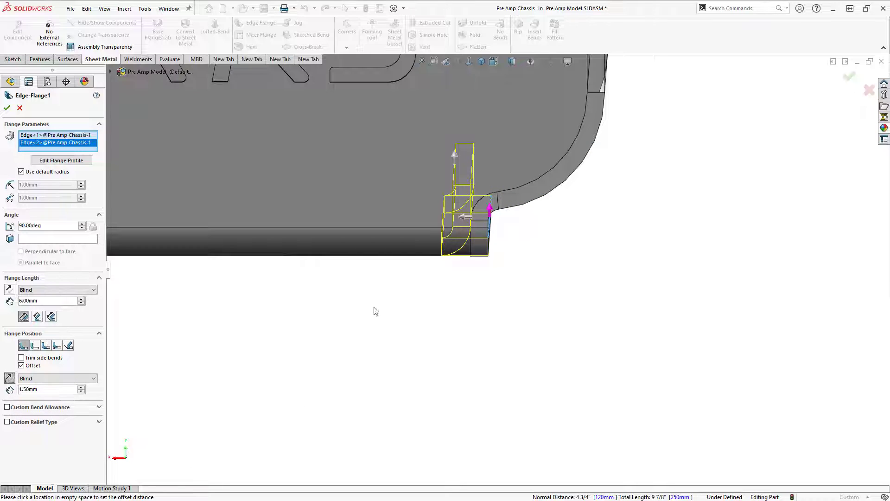
Step: Enable Trim side bends, accept the edge flange, and inspect its fit along the chassis and cover
mouse_move(481, 264)
middle_down()
mouse_move(481, 245)
mouse_move(485, 312)
mouse_move(479, 262)
middle_up()
middle_drag(473, 263, 469, 264)
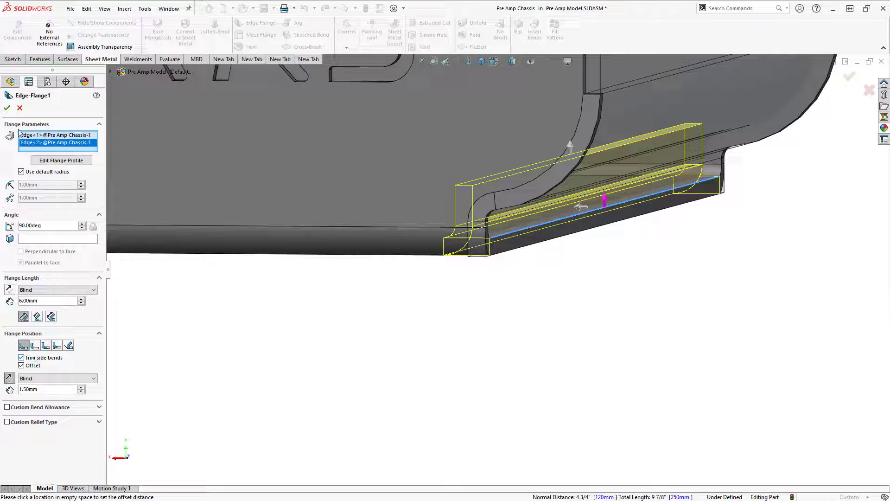
click(7, 109)
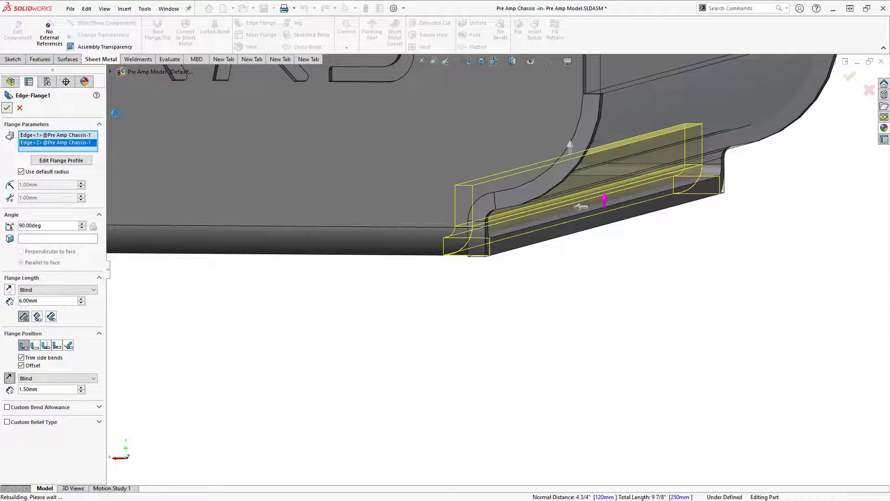
scroll(515, 312, up, 5)
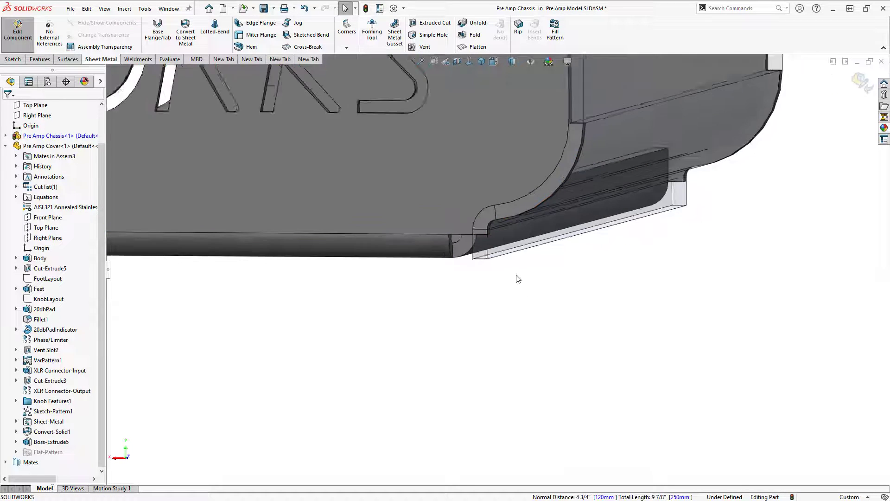
middle_drag(517, 256, 423, 125)
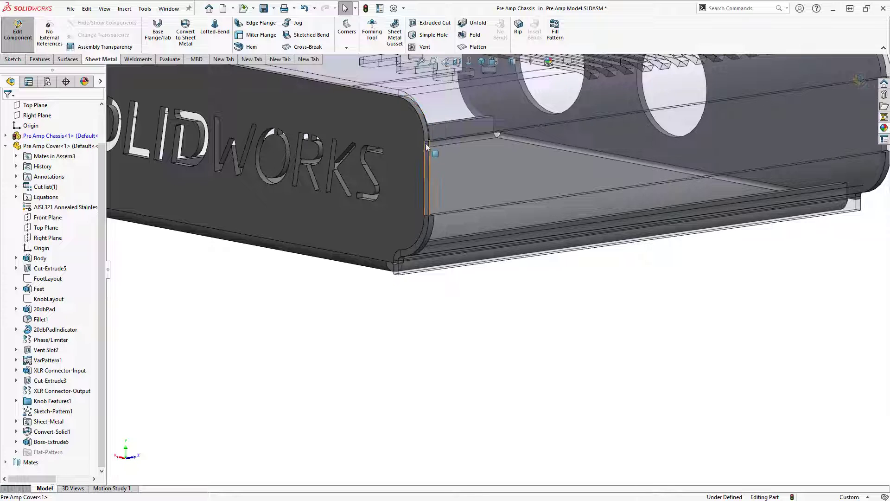
scroll(411, 276, down, 2)
scroll(410, 276, down, 2)
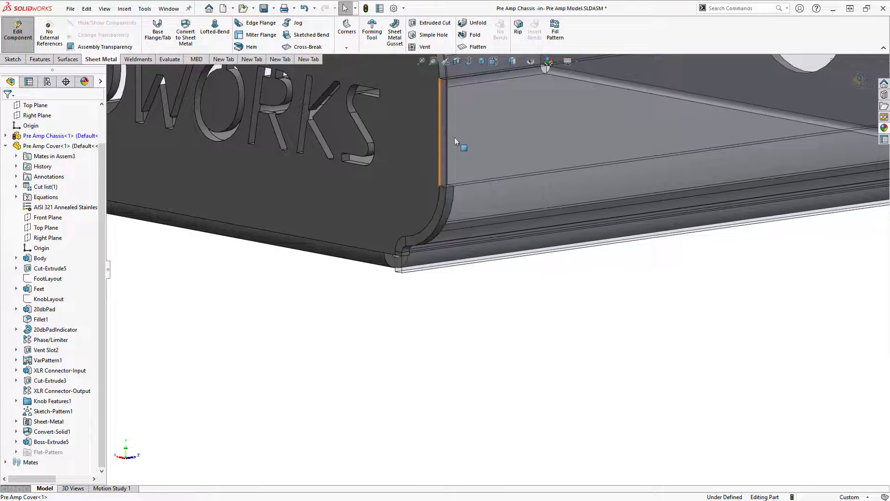
scroll(466, 187, up, 4)
key(ctrl+7)
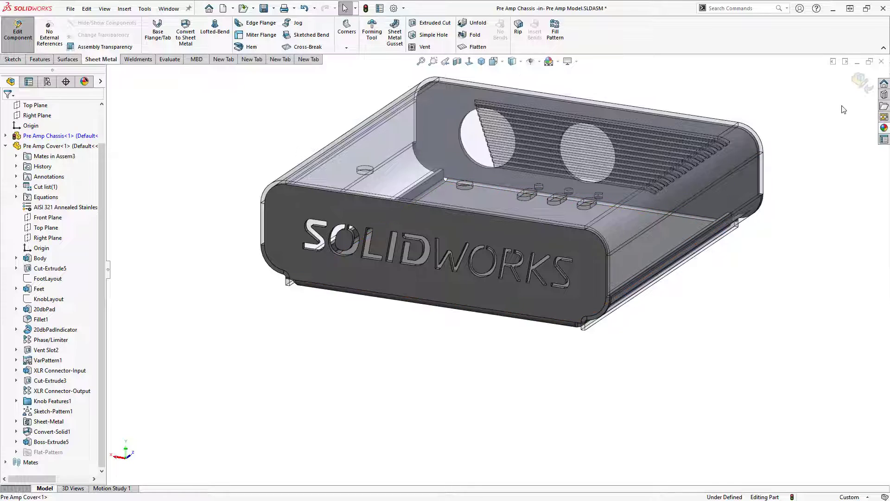
Step: Finish editing the chassis in the assembly and edit the Pre Amp Cover in context
click(862, 82)
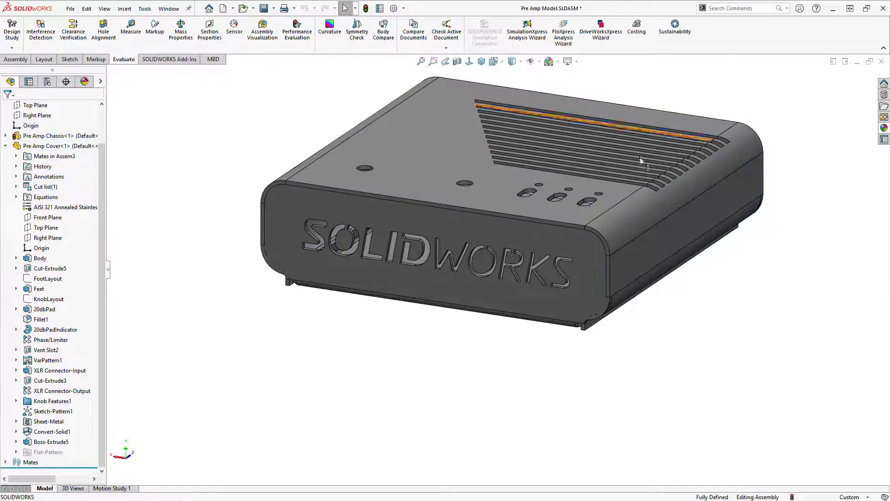
scroll(405, 207, down, 3)
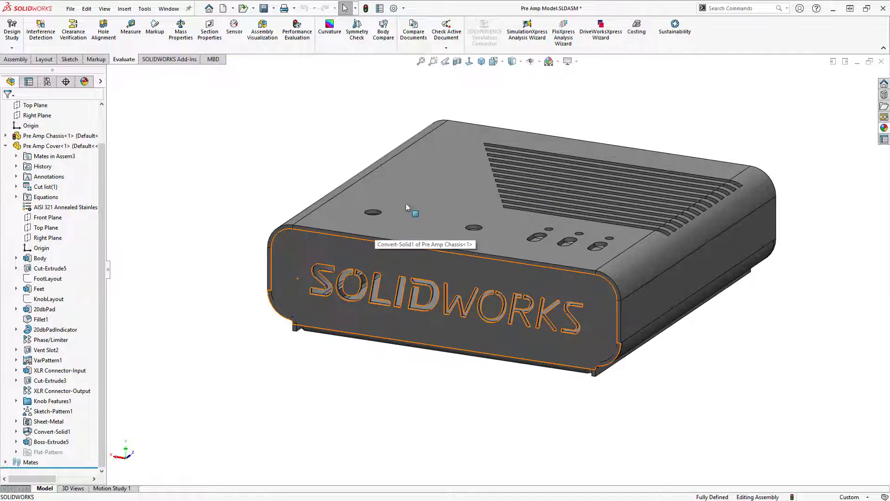
click(455, 198)
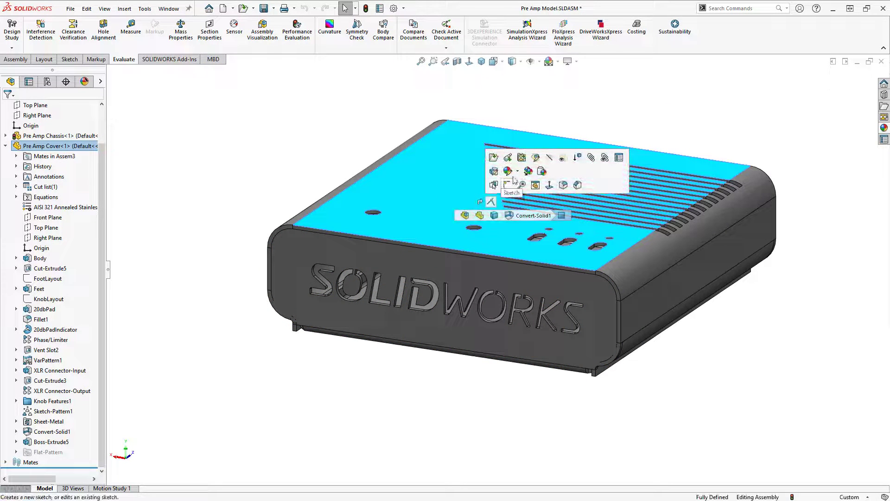
click(536, 158)
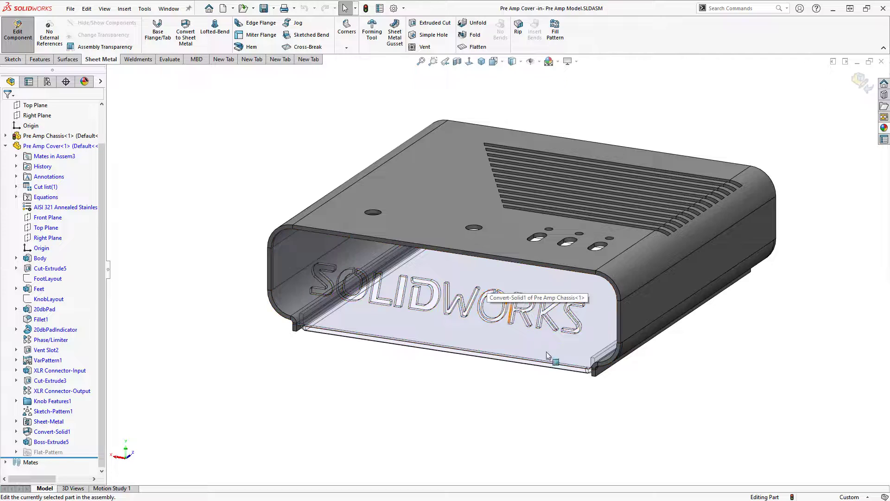
Step: Start a sketch on the cover's flat side face and view it straight on
scroll(580, 385, down, 3)
scroll(571, 354, up, 4)
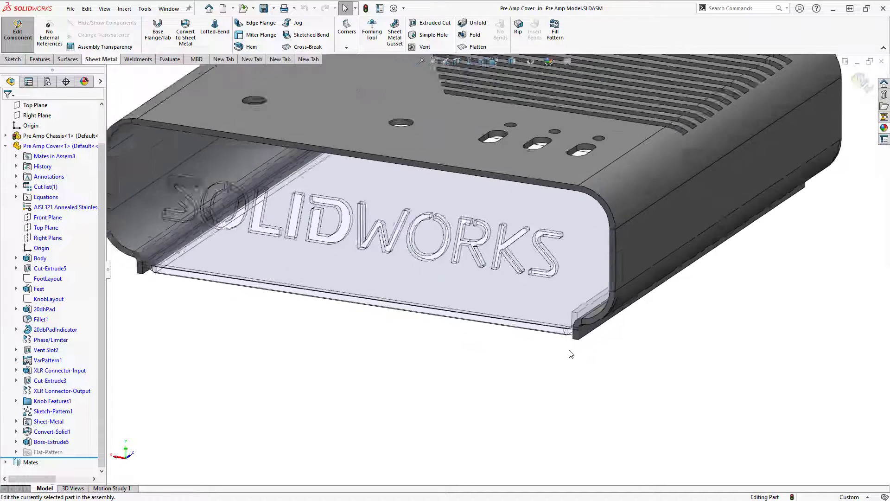
middle_drag(478, 262, 483, 243)
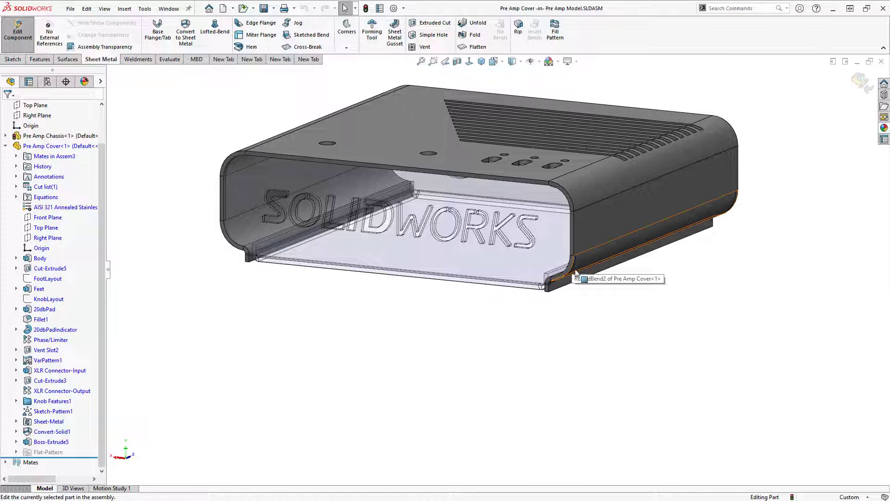
click(589, 227)
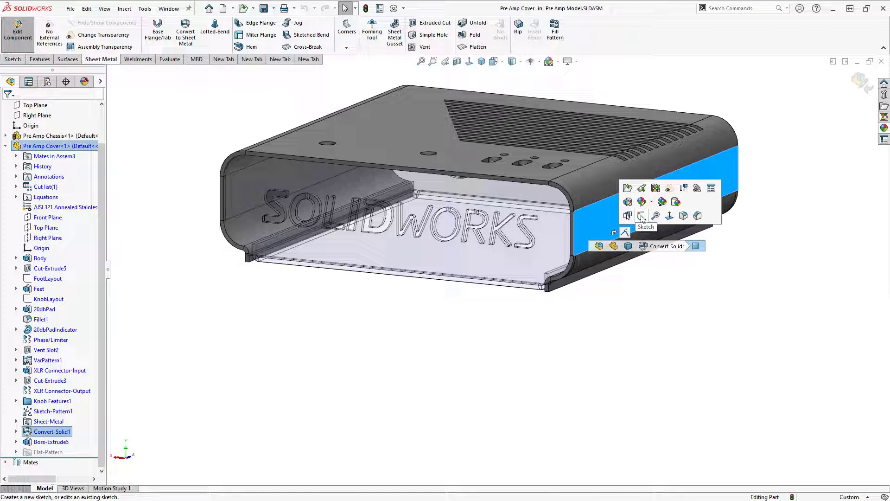
click(642, 217)
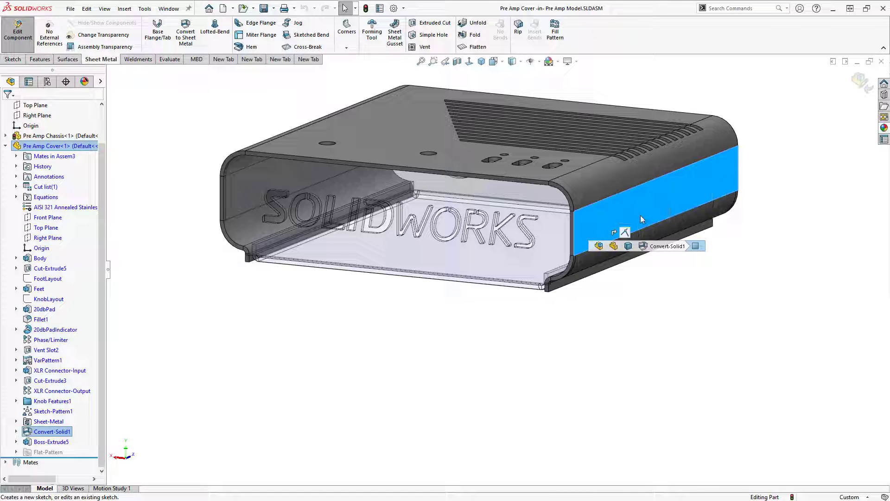
click(470, 61)
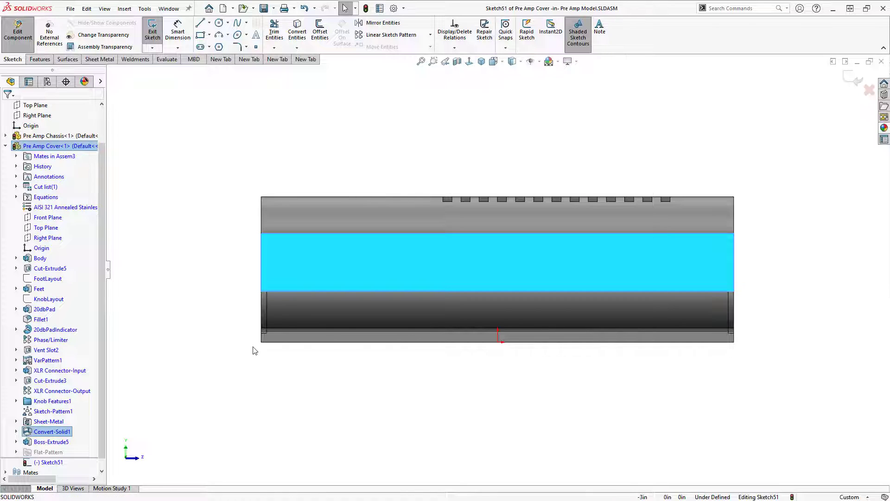
Step: Sketch a corner rectangle about 0.06 by 0.55 in at the front lower end, from the chassis edge to the cover's bottom corner
scroll(253, 348, down, 3)
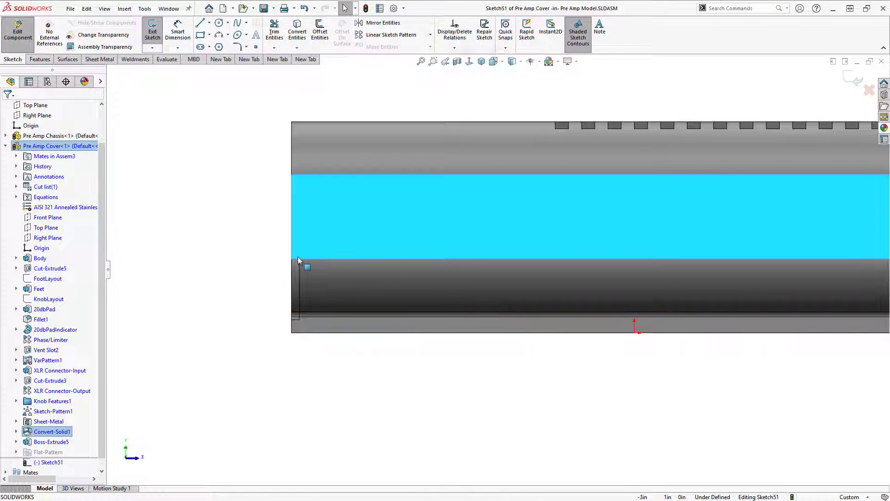
click(200, 37)
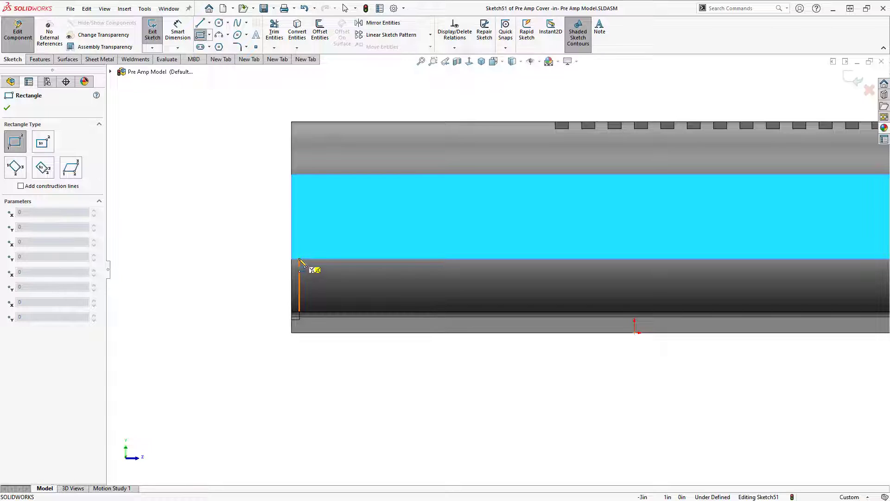
click(299, 260)
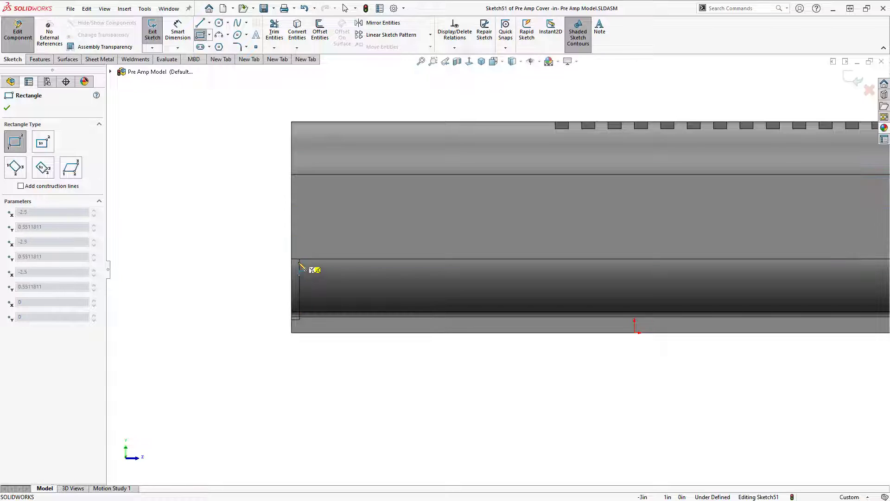
click(292, 332)
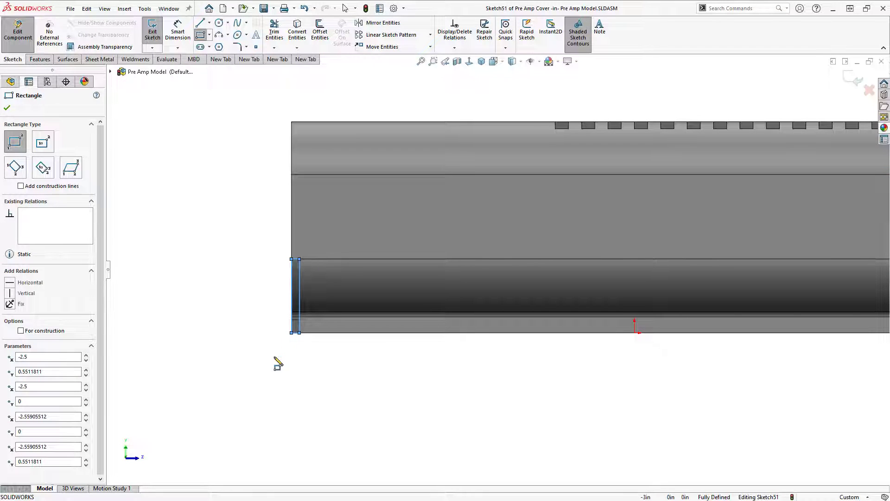
key(Escape)
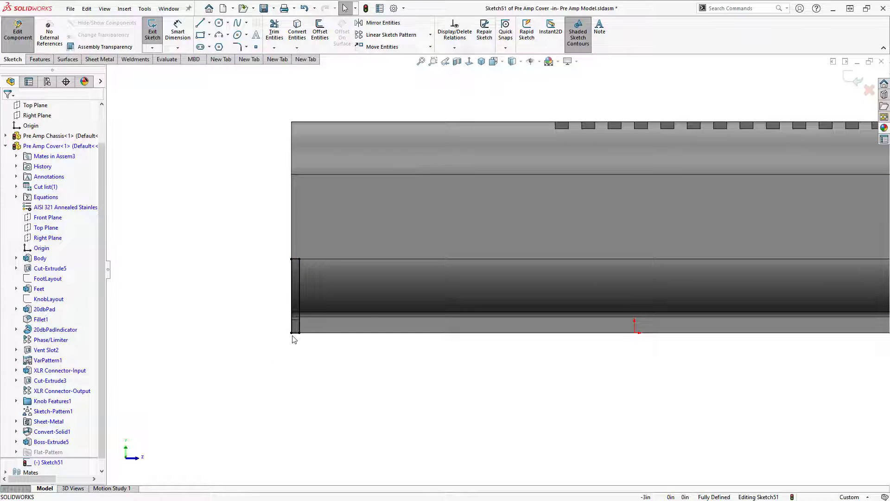
Step: Draw a vertical centerline about 2.47 in long upward from the sketch origin
key(f)
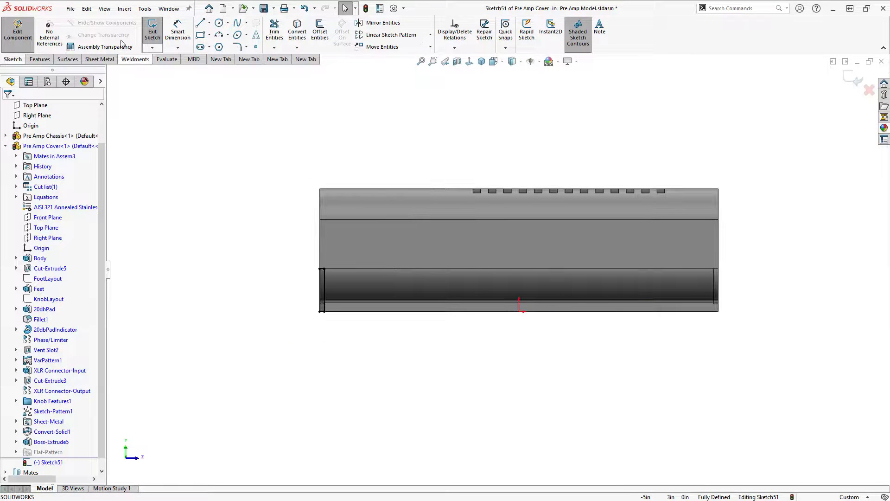
click(209, 23)
click(219, 47)
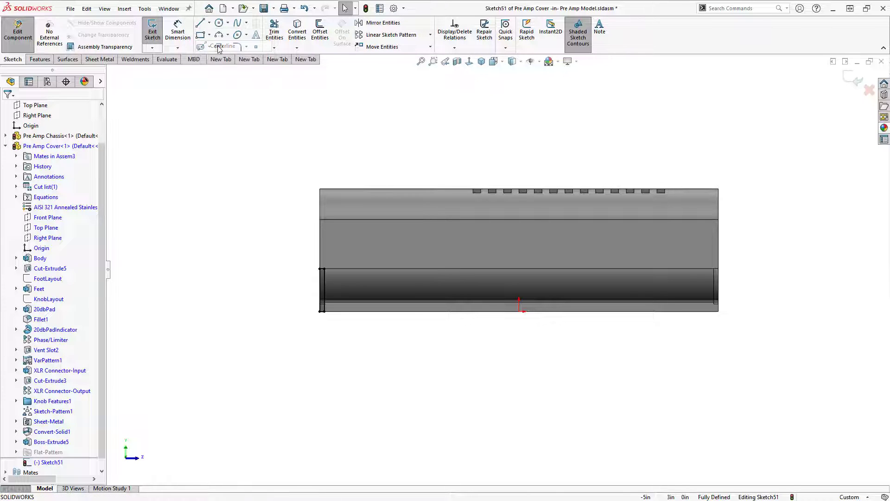
click(520, 311)
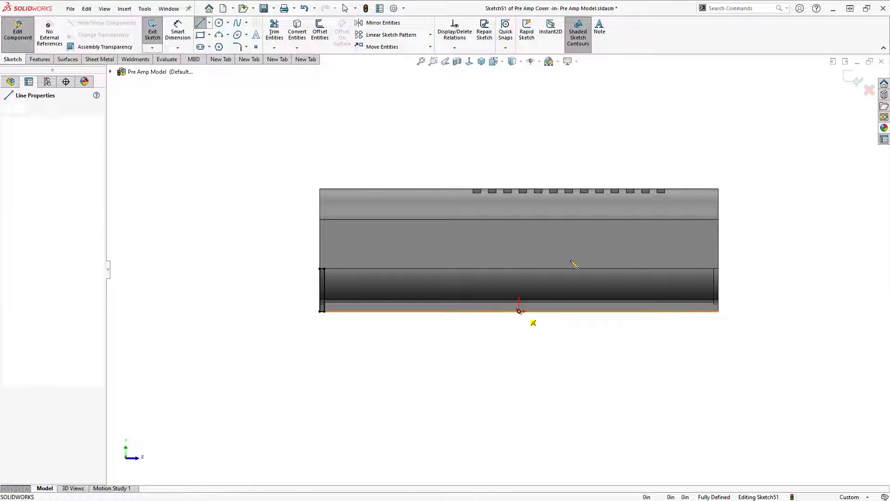
click(519, 119)
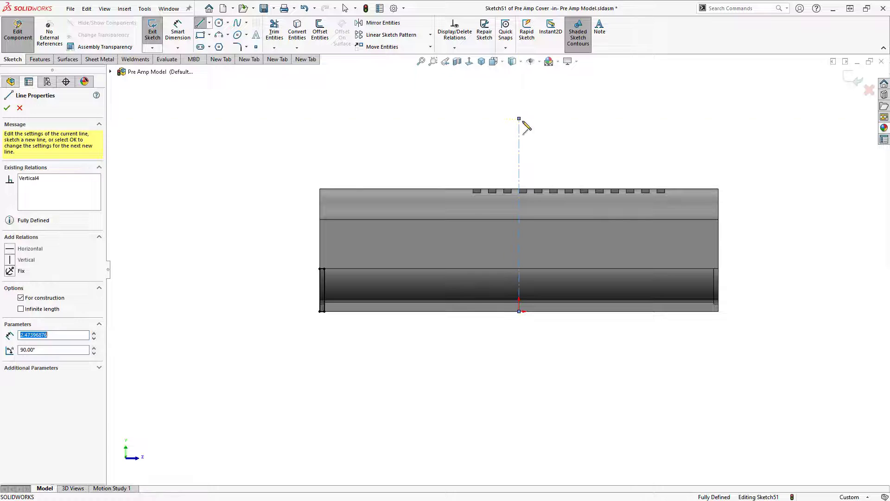
key(Escape)
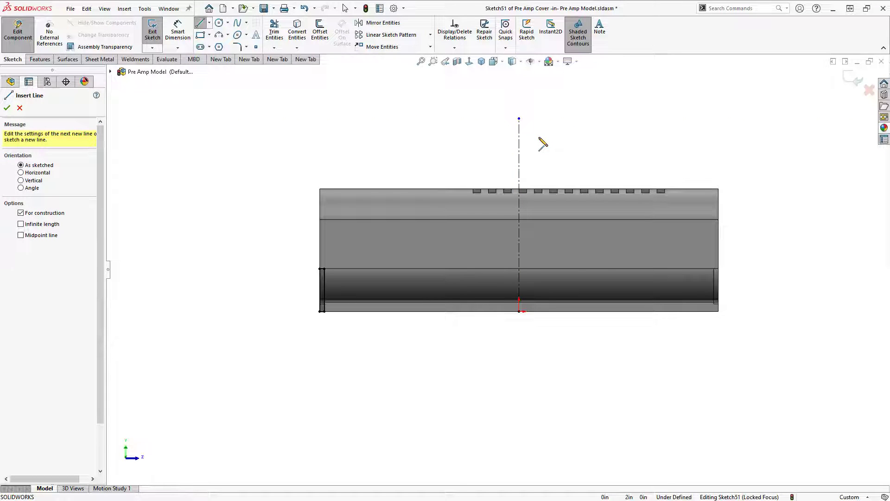
key(Escape)
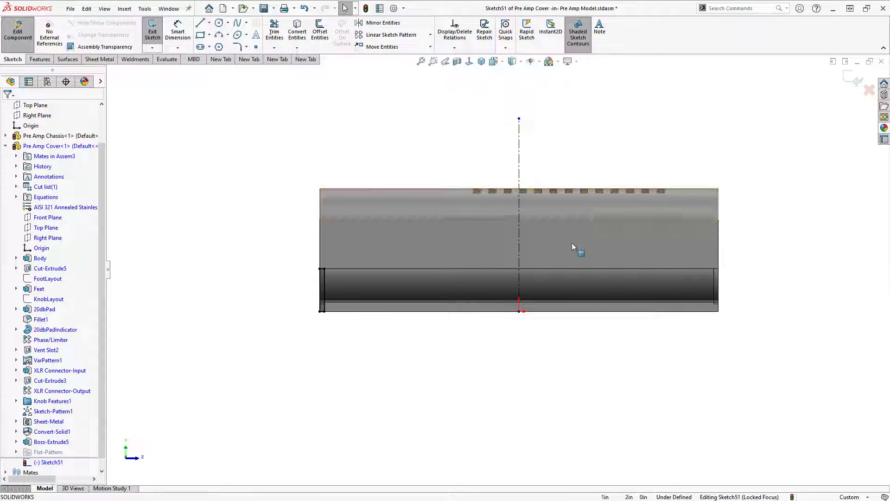
Step: Mirror the rectangle about the vertical centerline to the cover's opposite end and bring up the feature commands for the sketch
mouse_move(632, 374)
mouse_down()
mouse_move(460, 290)
mouse_move(283, 76)
mouse_move(287, 88)
mouse_up()
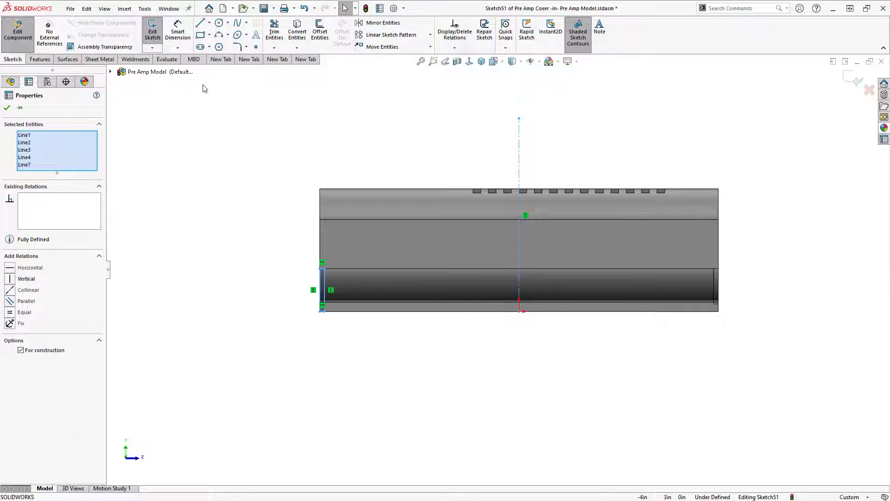
click(412, 27)
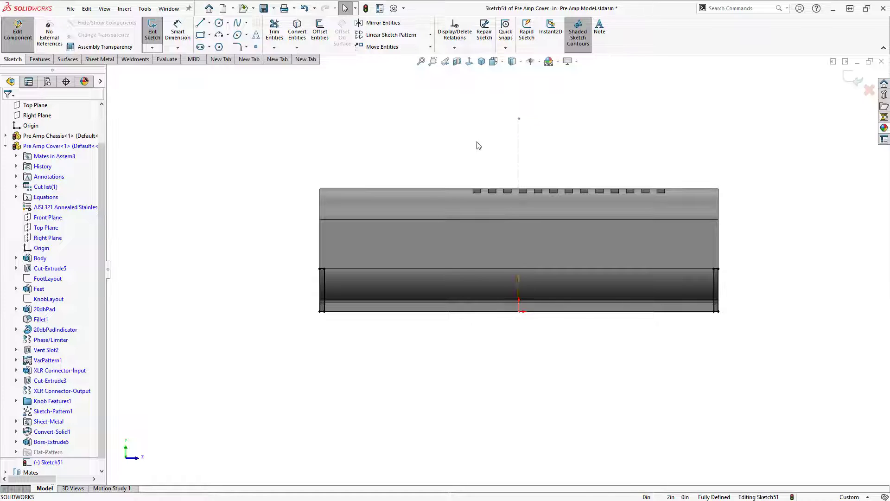
middle_drag(465, 139, 482, 160)
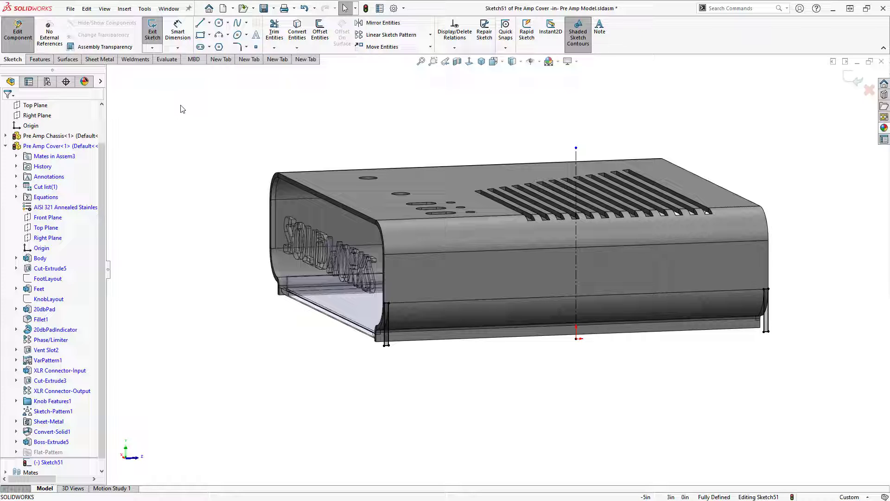
click(40, 60)
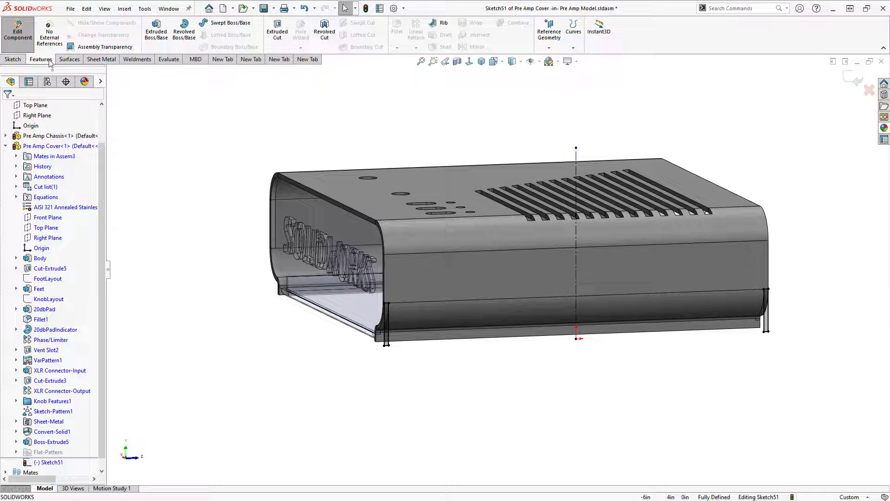
Step: Cut the sketched end rectangles Through All across the cover and return to editing the assembly
click(282, 32)
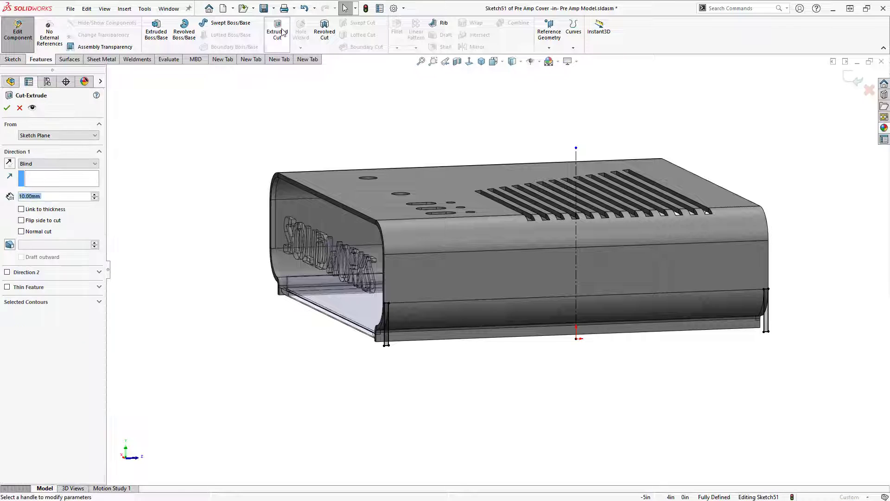
click(77, 164)
click(63, 179)
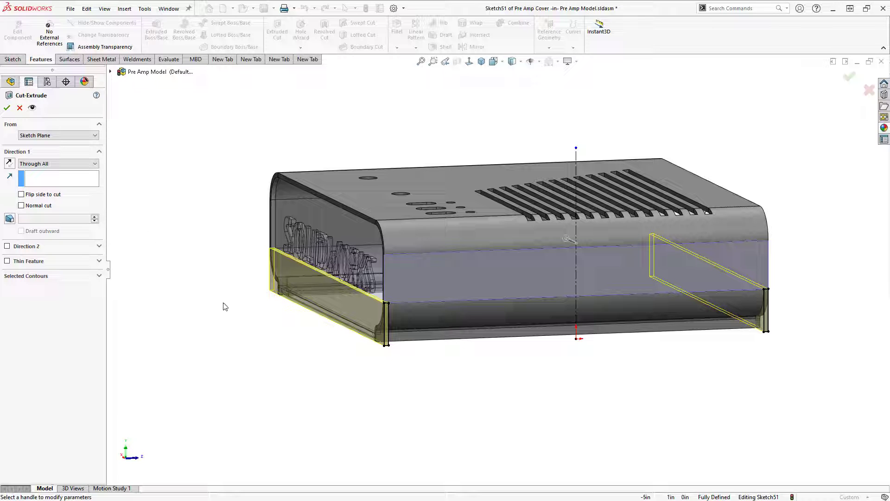
click(7, 107)
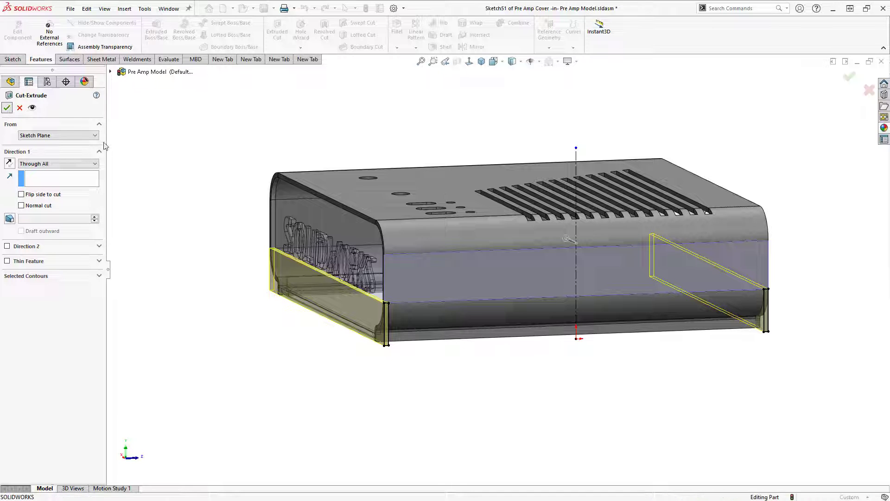
click(191, 276)
middle_drag(399, 362, 566, 362)
key(Escape)
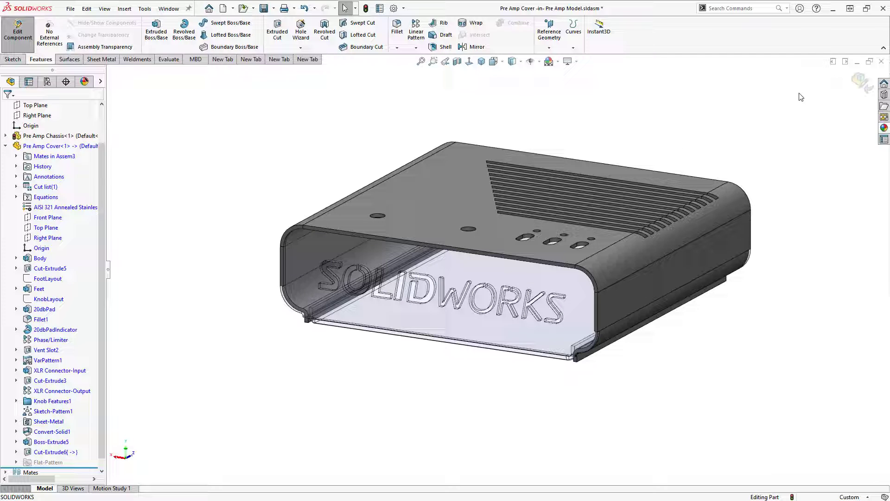
click(863, 85)
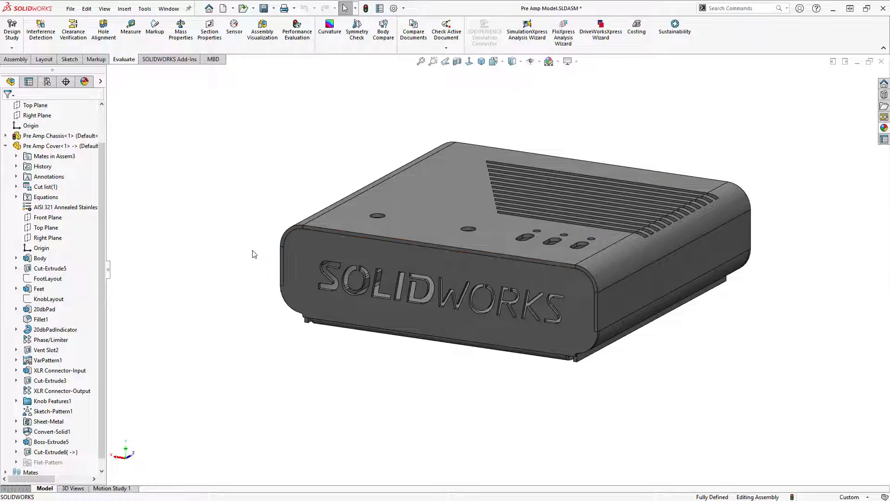
Step: Run interference detection on the whole Pre Amp Model assembly
click(42, 37)
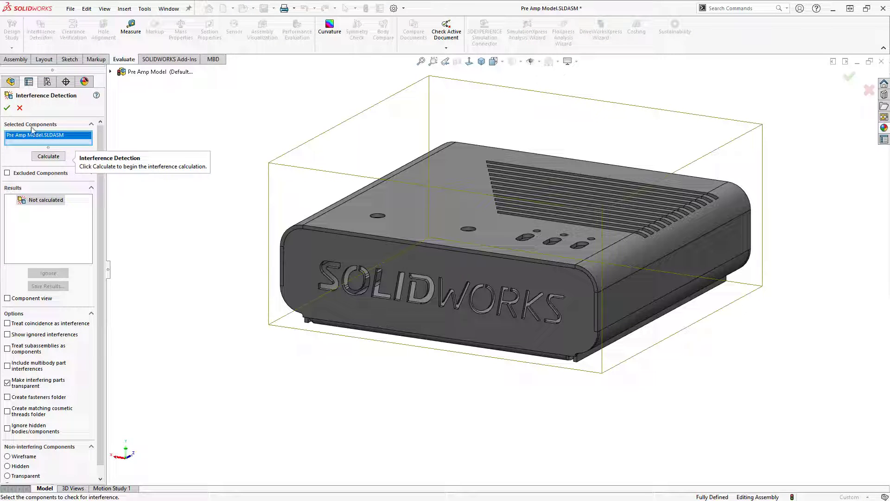
click(51, 157)
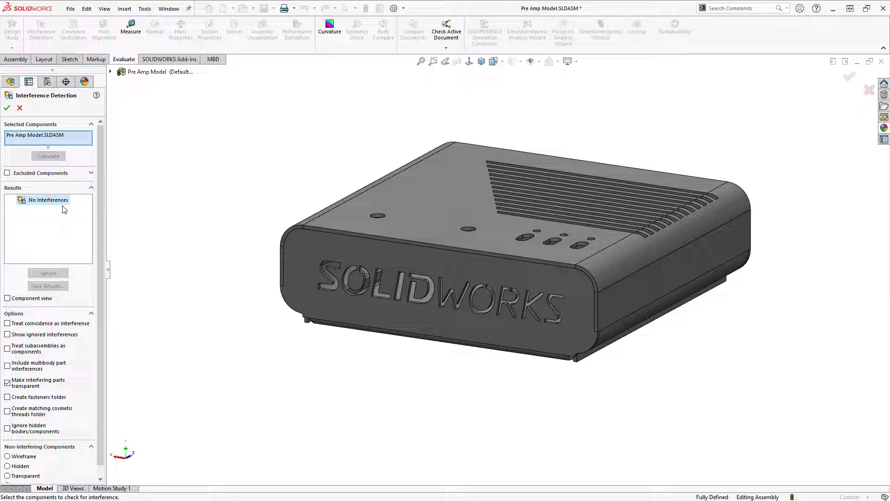
click(20, 108)
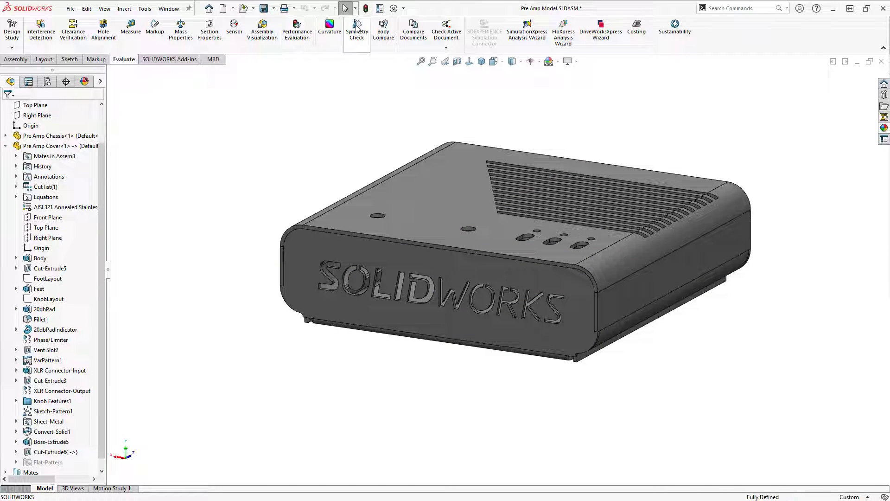
Step: Edit the Pre Amp Chassis in context and turn off Trim side bends for its side edge flanges
click(7, 146)
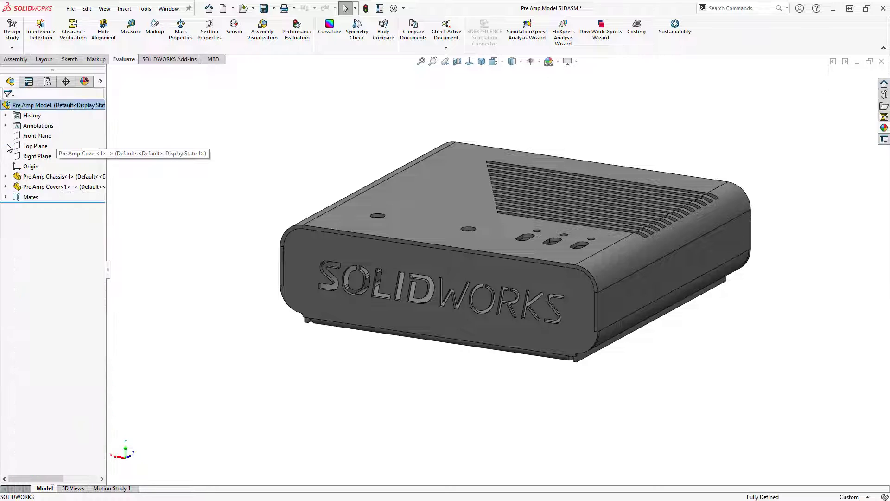
click(43, 176)
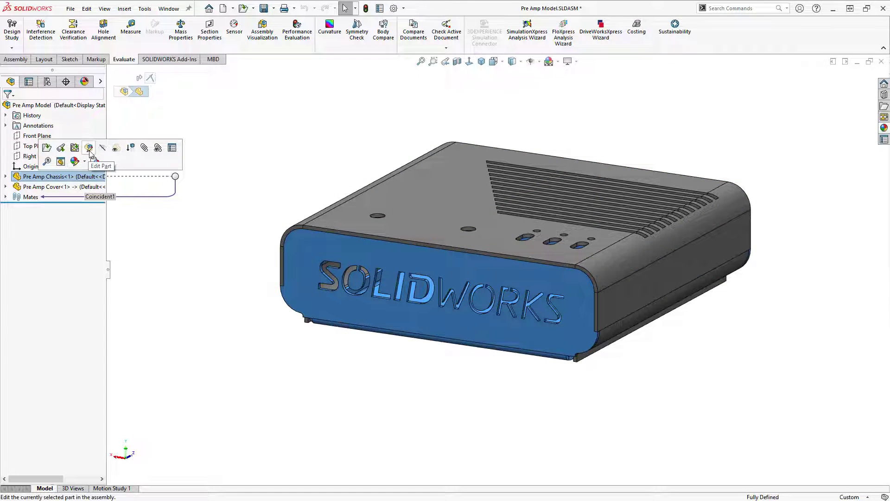
click(89, 151)
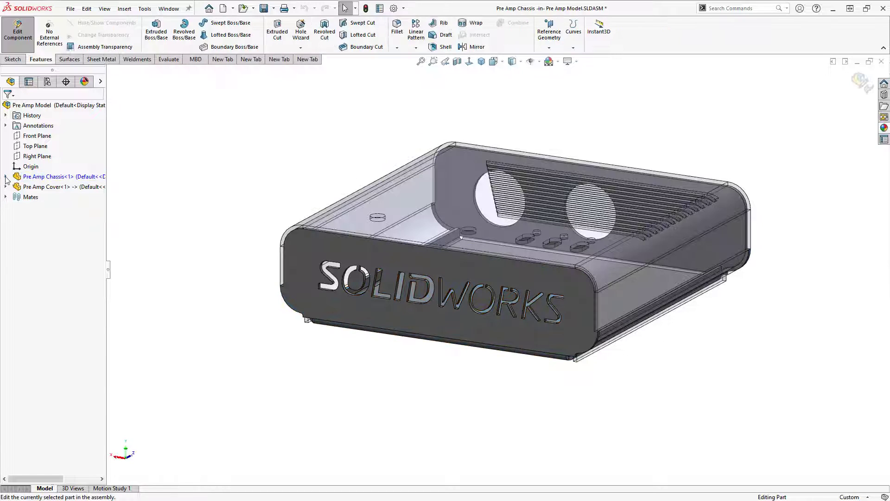
click(5, 177)
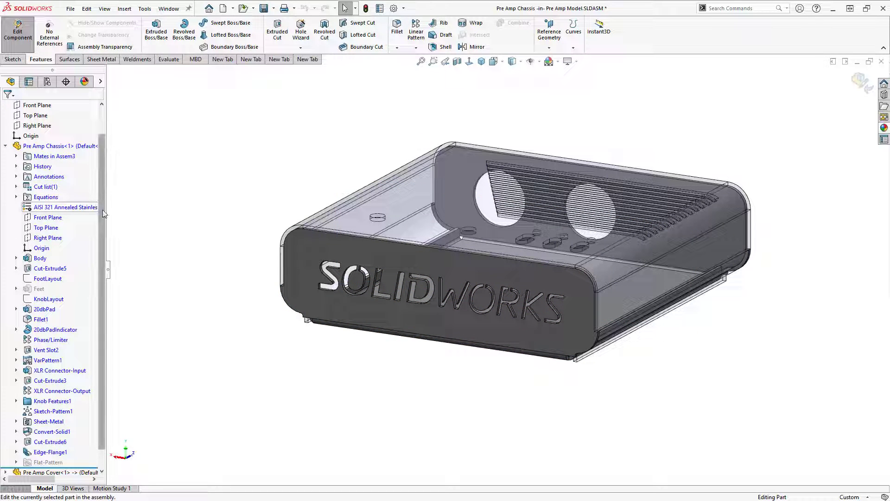
scroll(95, 258, down, 1)
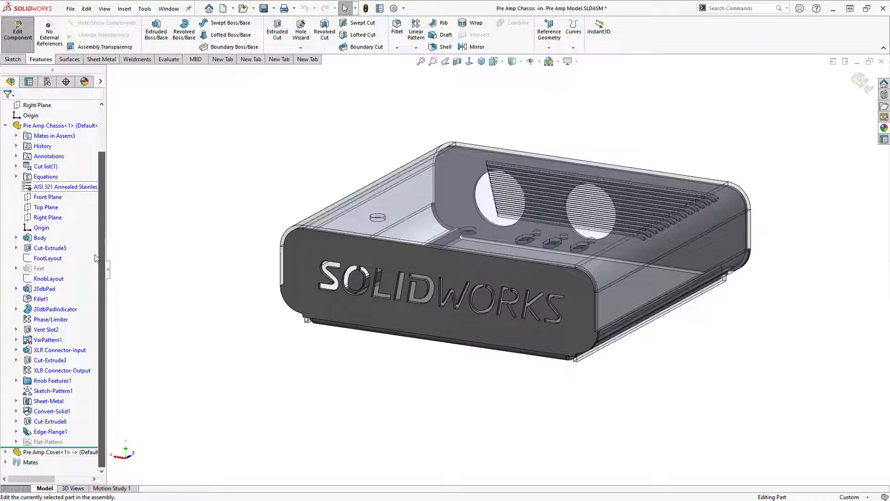
click(41, 432)
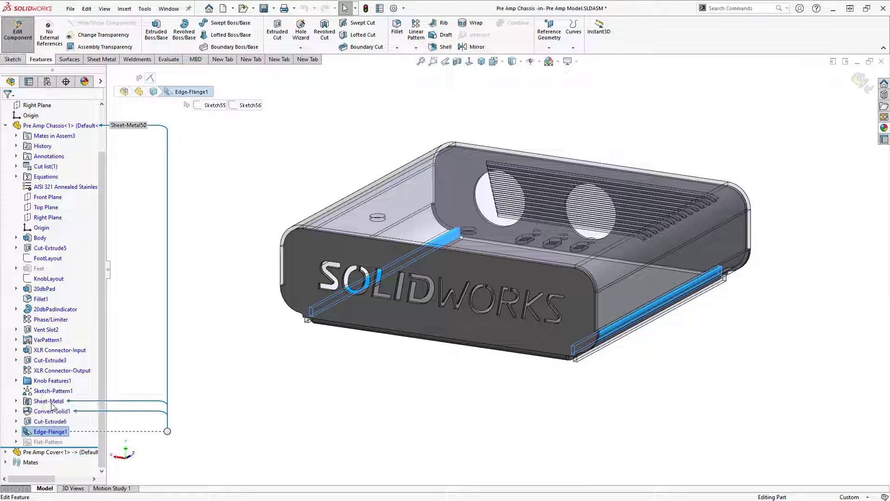
click(51, 407)
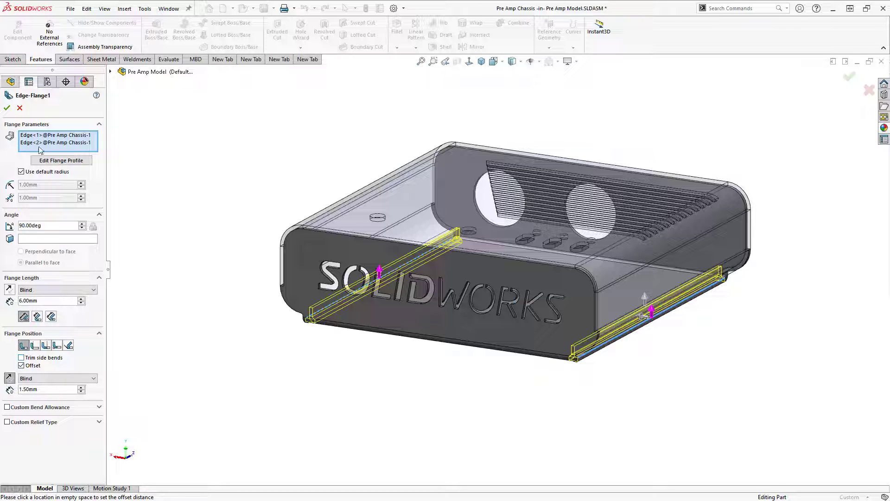
click(7, 110)
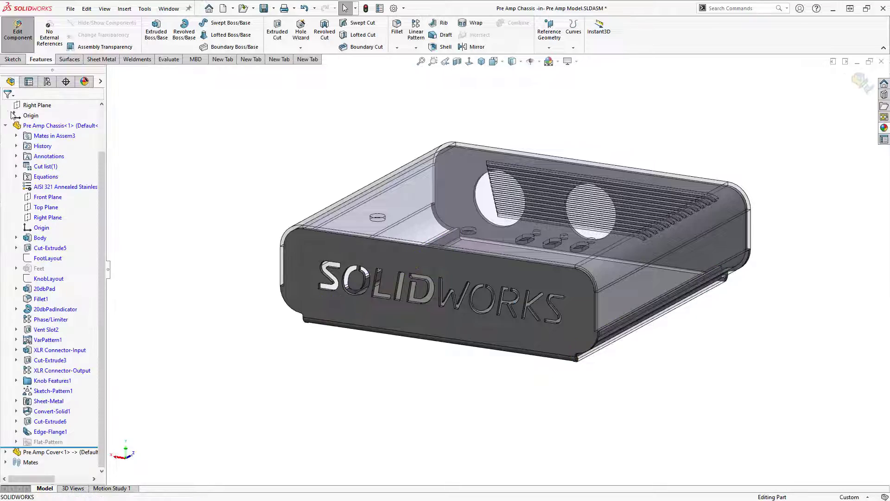
Step: Examine the untrimmed bend at the chassis's front lower corner from both sides and return to the assembly
scroll(581, 345, down, 5)
scroll(581, 346, down, 3)
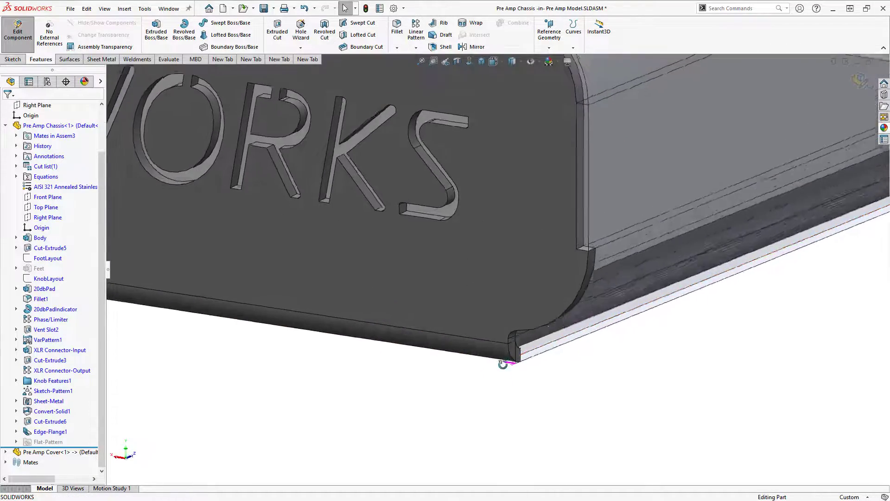
middle_drag(505, 361, 408, 358)
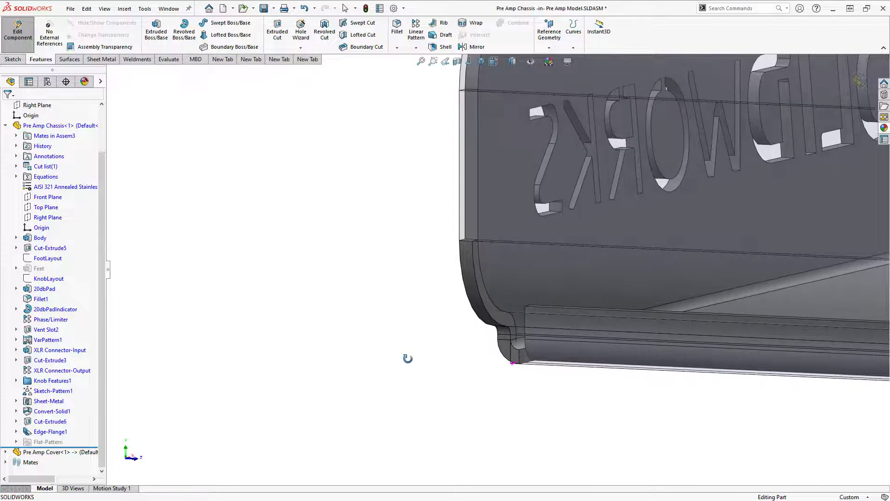
scroll(572, 364, down, 2)
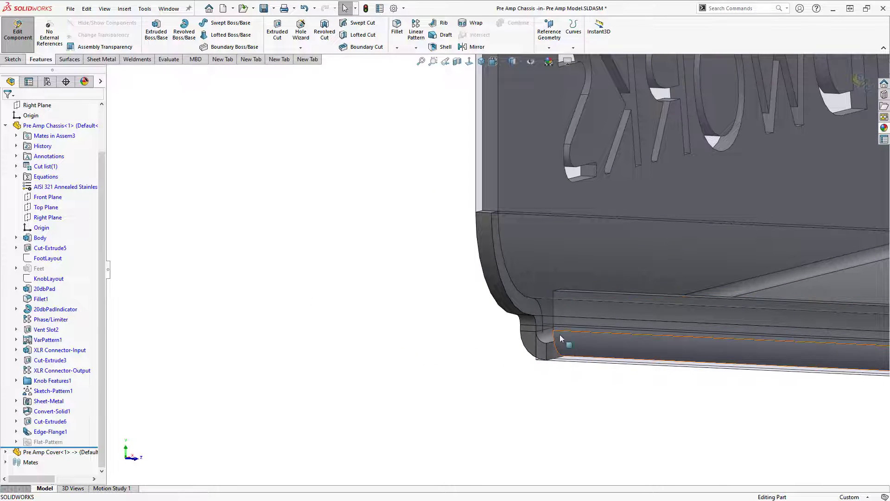
middle_drag(563, 355, 619, 369)
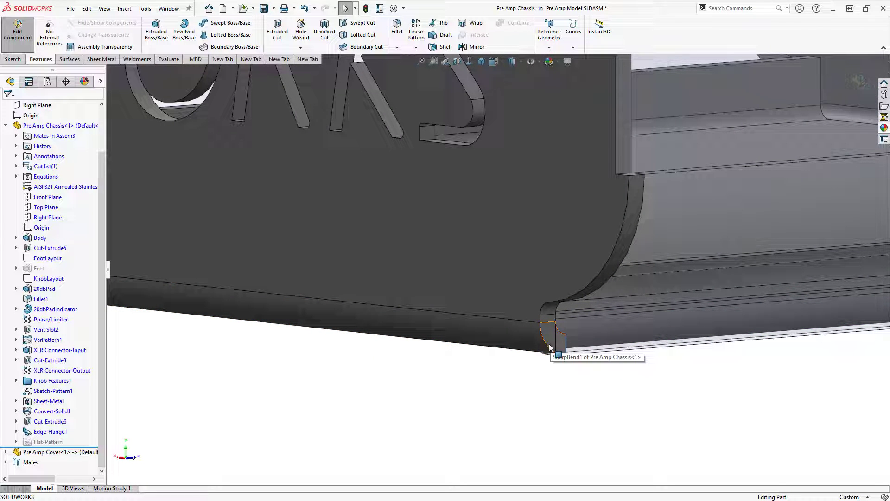
click(861, 82)
scroll(673, 177, up, 8)
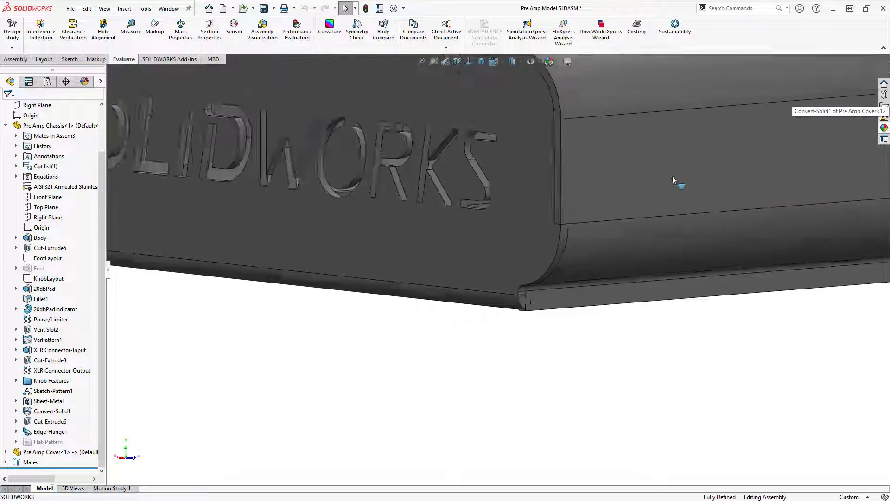
middle_drag(491, 165, 545, 163)
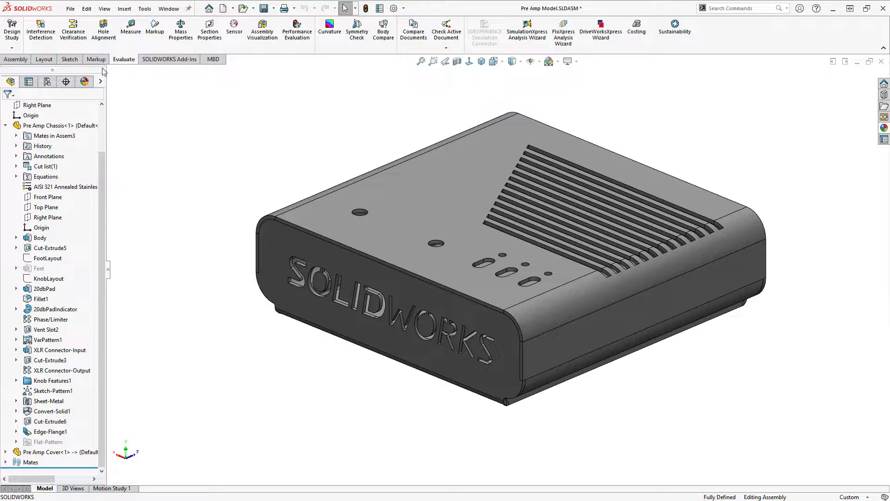
Step: Check the assembly for interferences again and highlight each listed interference between the chassis and cover
click(50, 27)
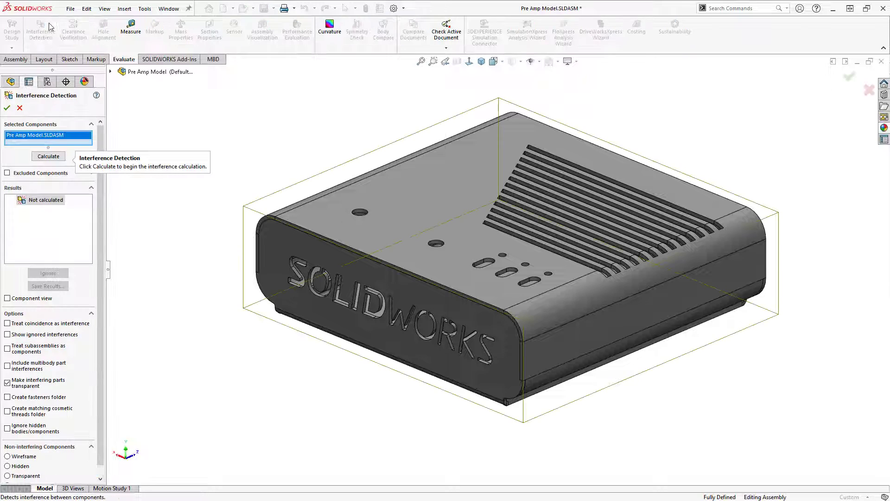
click(44, 157)
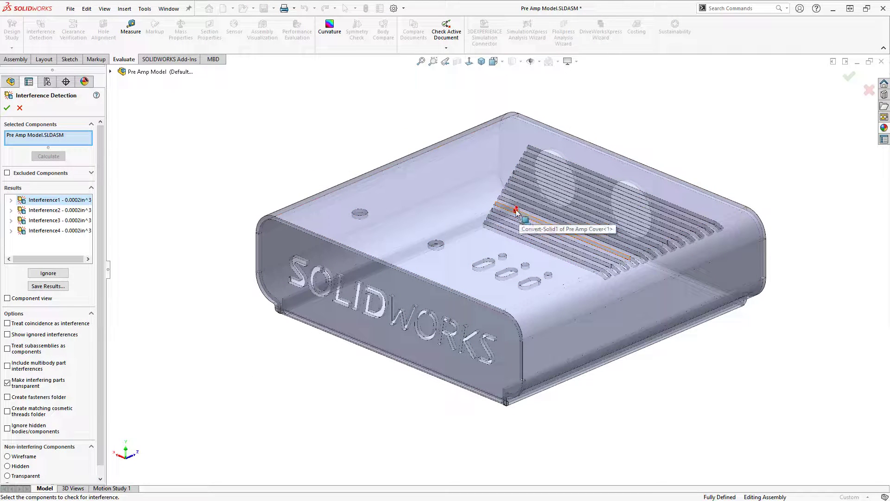
click(51, 210)
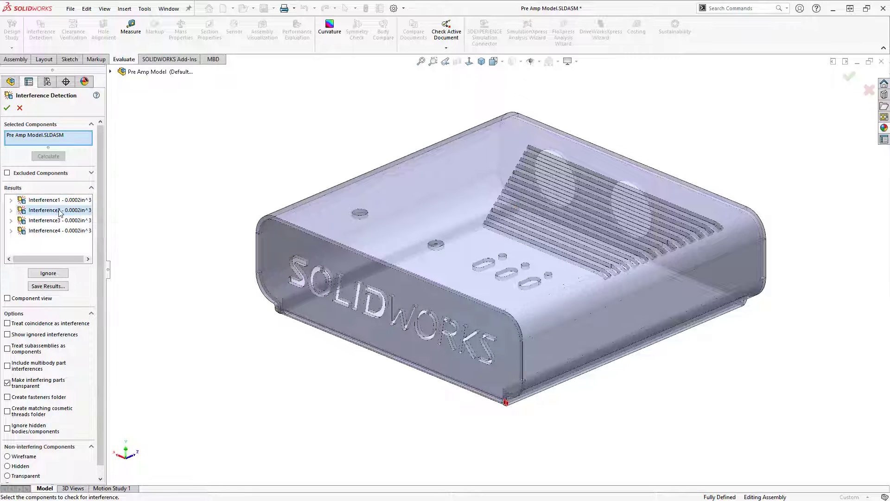
click(54, 221)
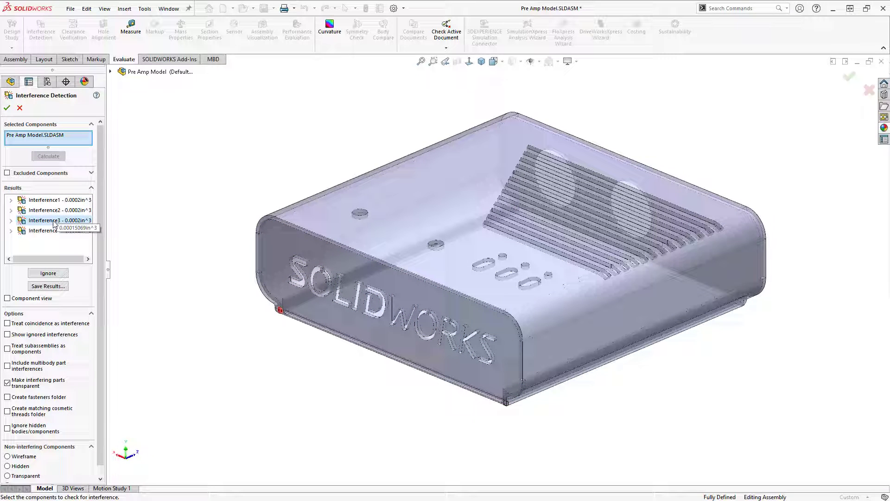
click(49, 232)
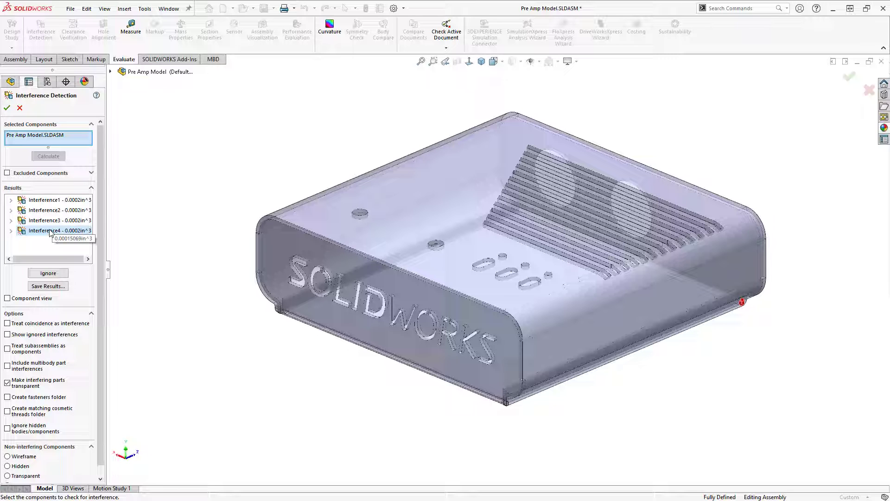
click(20, 107)
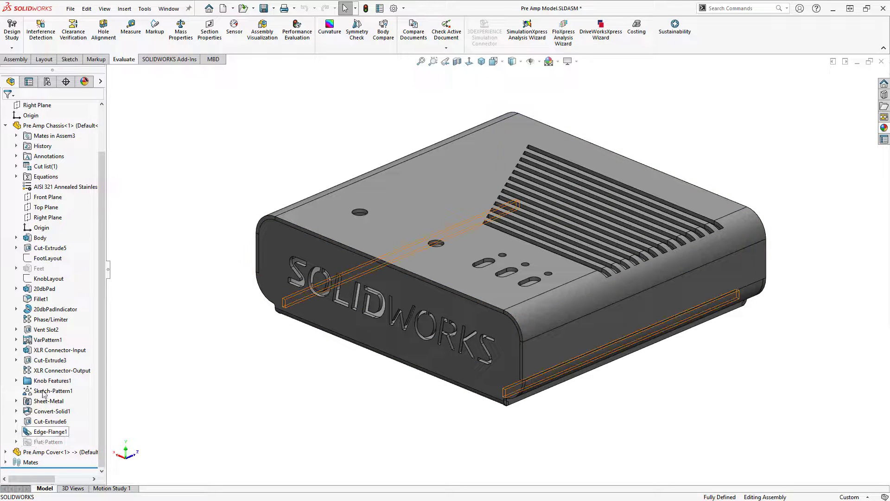
Step: Edit the Pre Amp Chassis in context, turn Trim side bends back on for its edge flanges, and return to the assembly
click(57, 126)
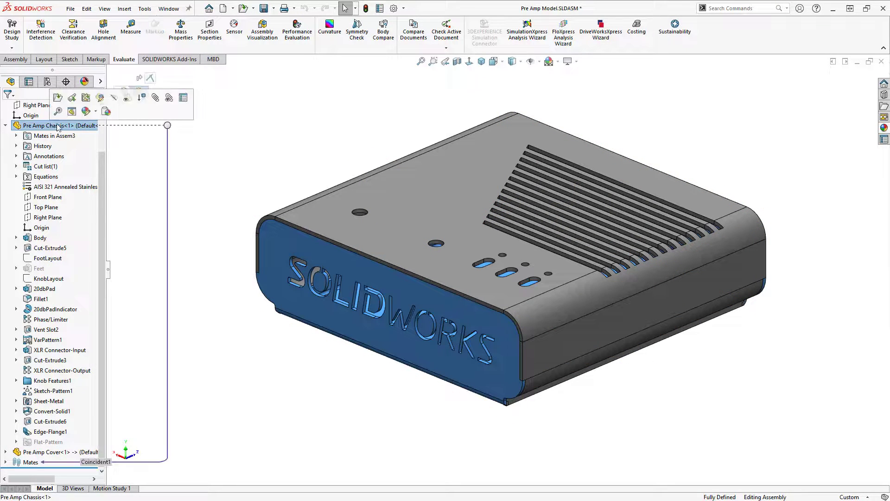
click(99, 97)
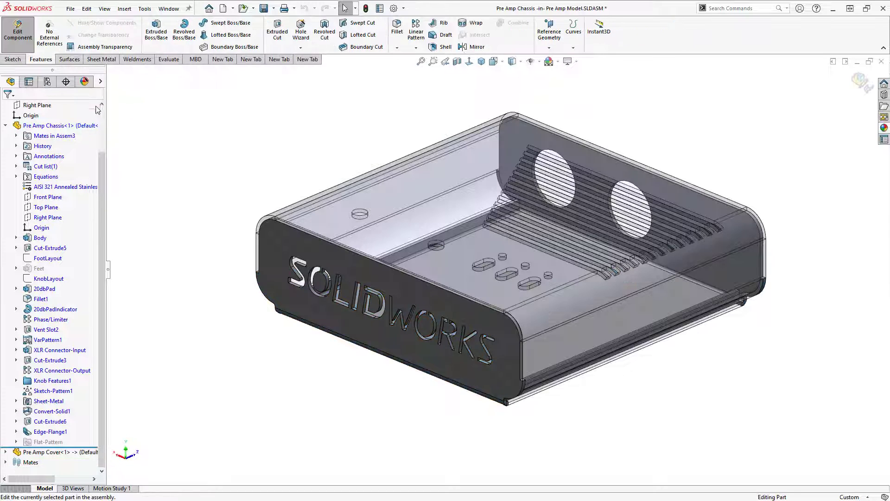
click(50, 432)
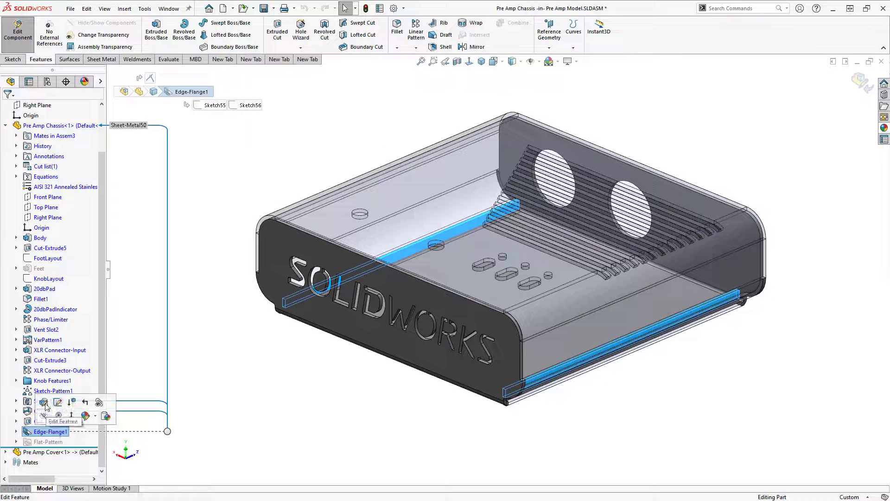
click(44, 403)
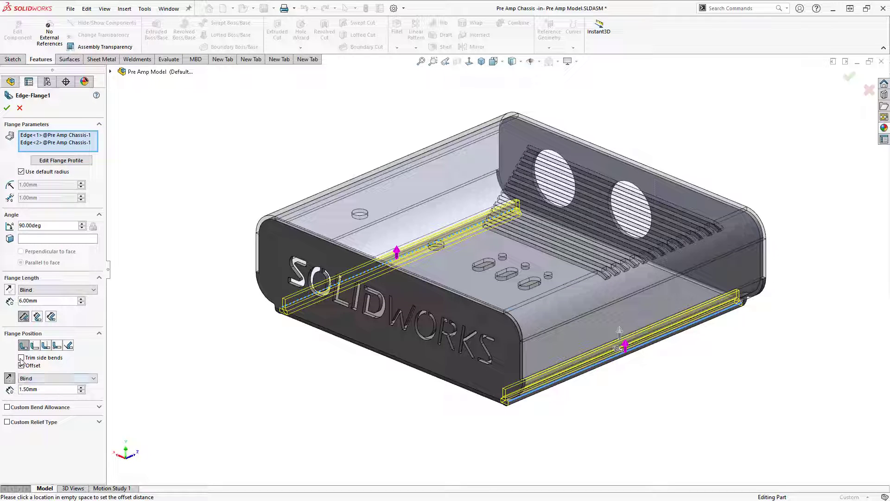
click(7, 108)
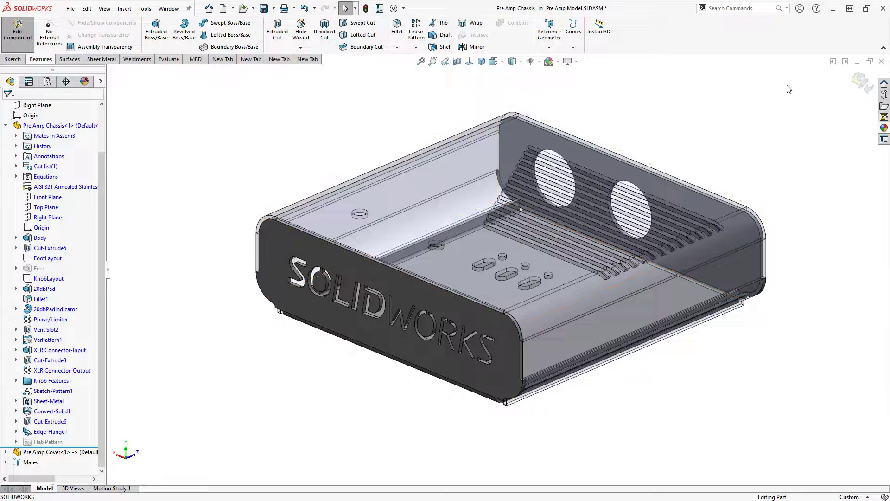
click(870, 88)
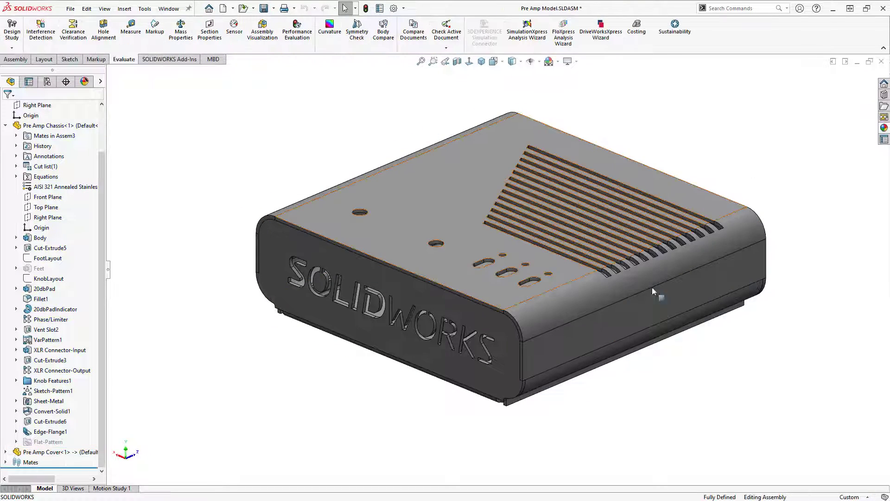
scroll(517, 413, down, 10)
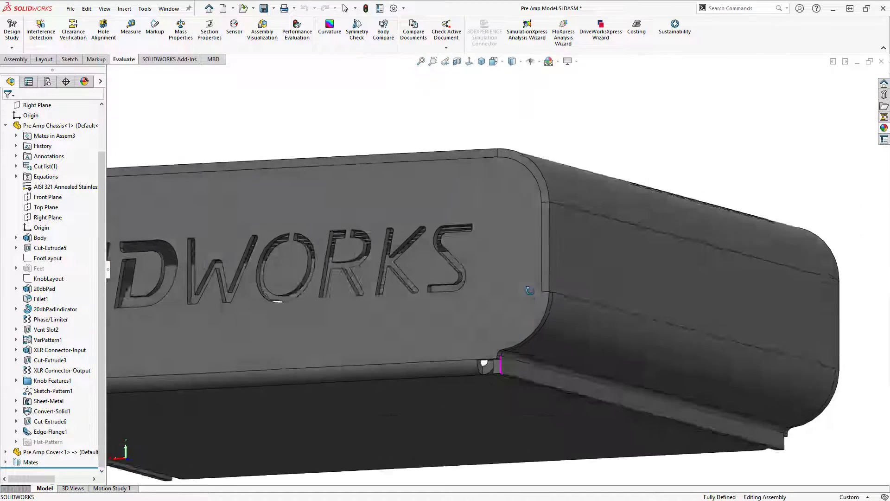
Step: Examine the chassis's front lower corner relief up close, followed by the whole closed assembly from below and above
scroll(506, 343, down, 5)
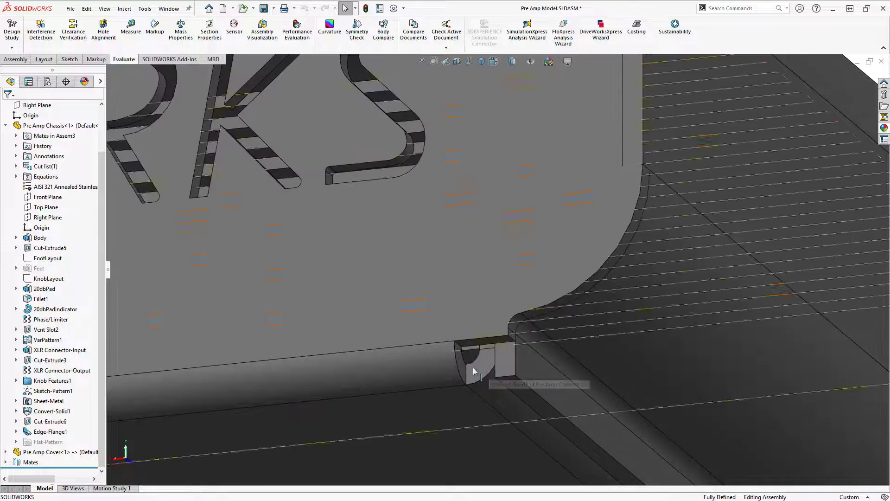
scroll(471, 358, up, 15)
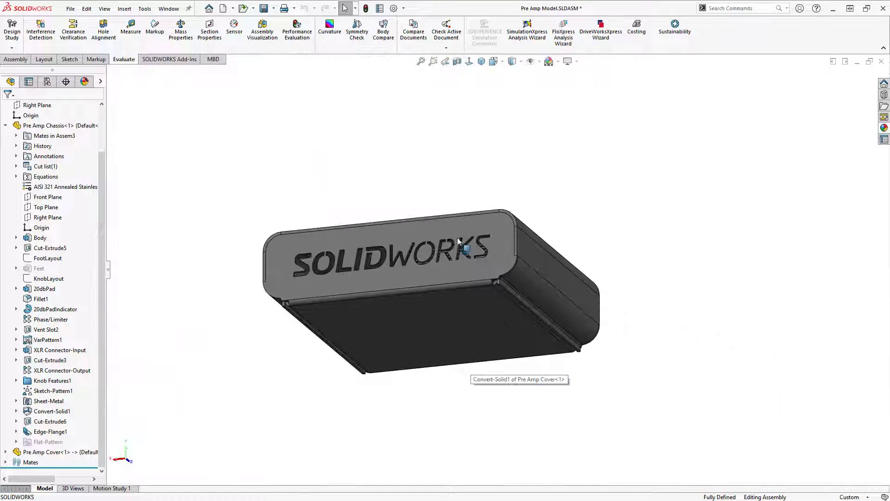
scroll(521, 272, down, 7)
scroll(500, 272, up, 3)
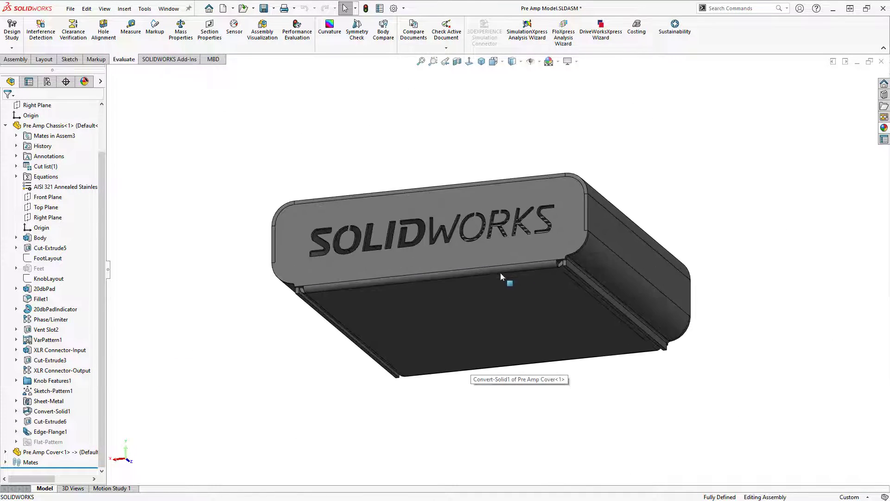
middle_drag(500, 272, 485, 362)
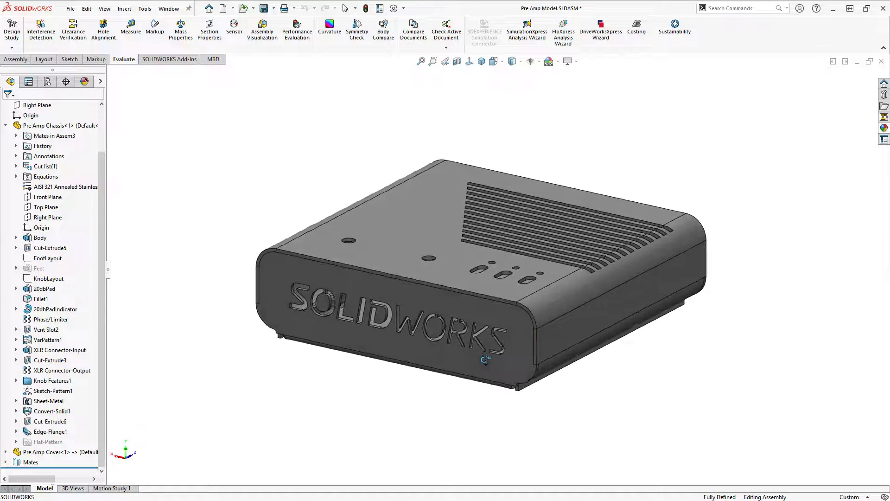
scroll(465, 368, down, 2)
scroll(467, 366, up, 2)
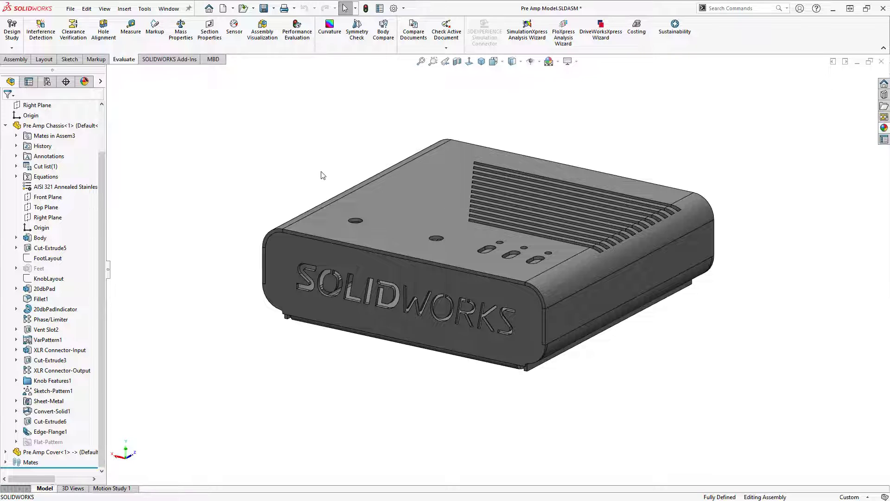
middle_drag(289, 199, 709, 203)
scroll(708, 203, down, 2)
scroll(335, 291, up, 2)
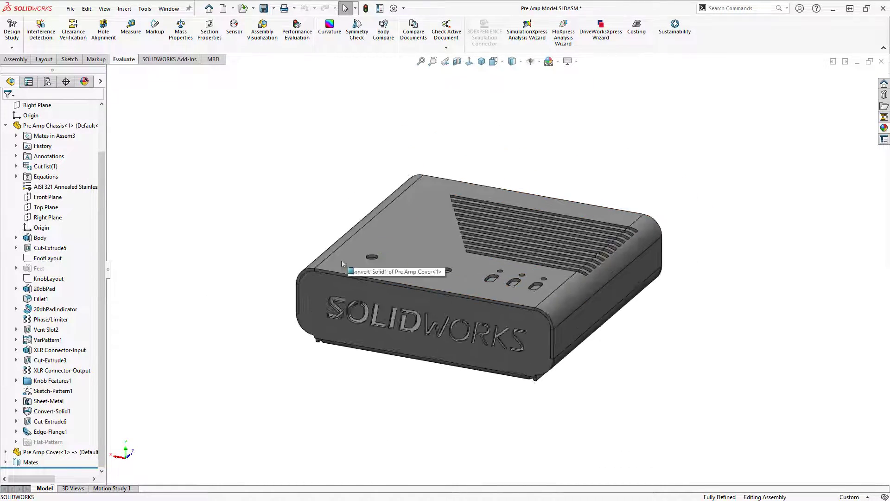
scroll(335, 291, down, 1)
scroll(335, 291, up, 2)
scroll(591, 360, down, 1)
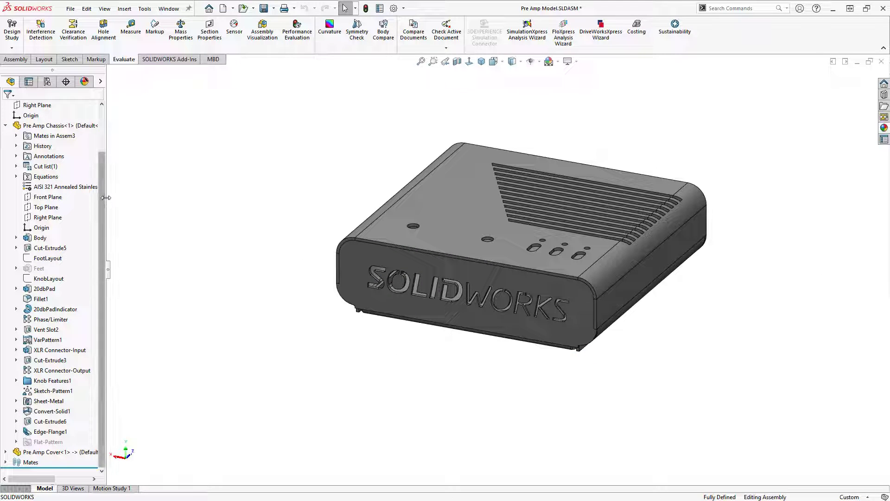
Step: Widen the feature tree, edit the Pre Amp Chassis in context, and display the dimensions of the Body feature's Sketch1
drag(124, 201, 156, 201)
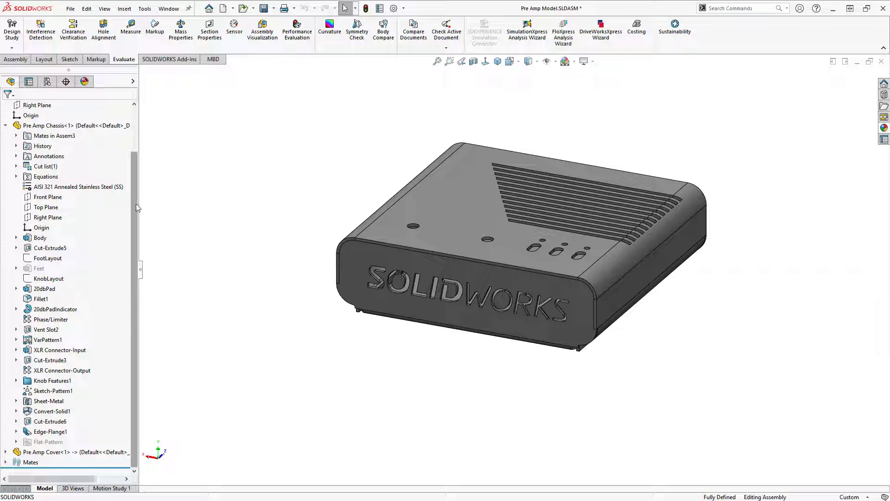
click(5, 125)
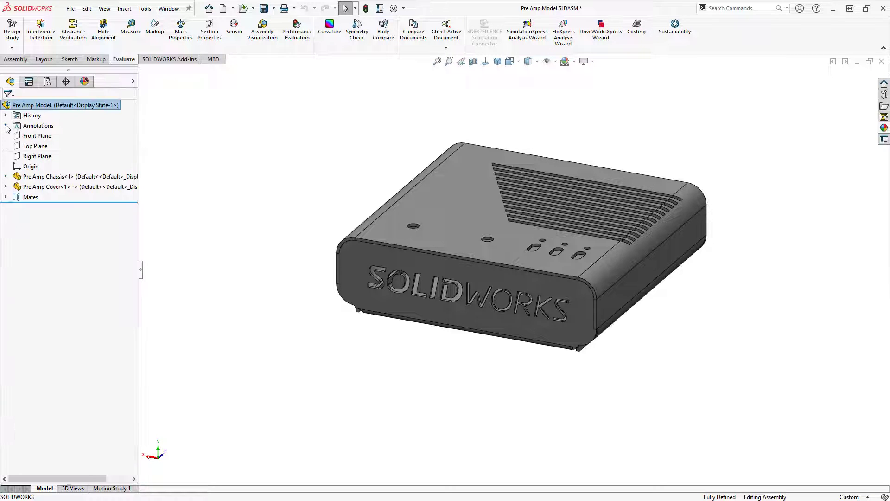
click(26, 177)
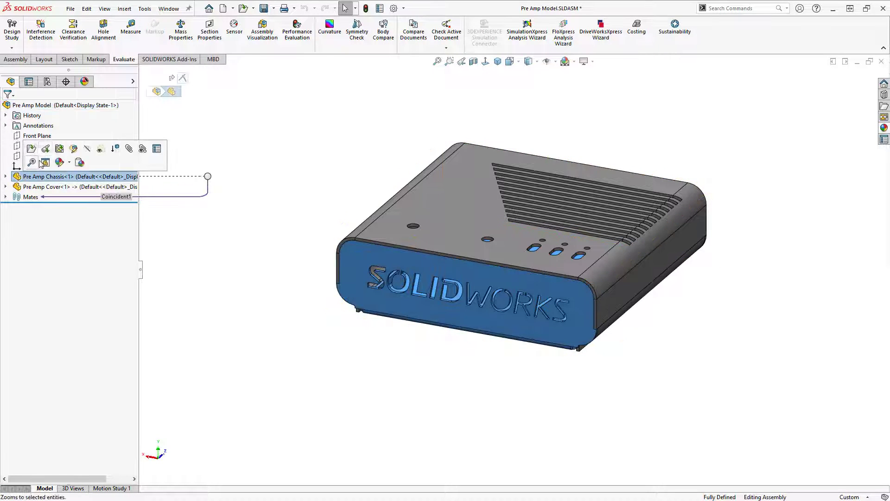
click(73, 149)
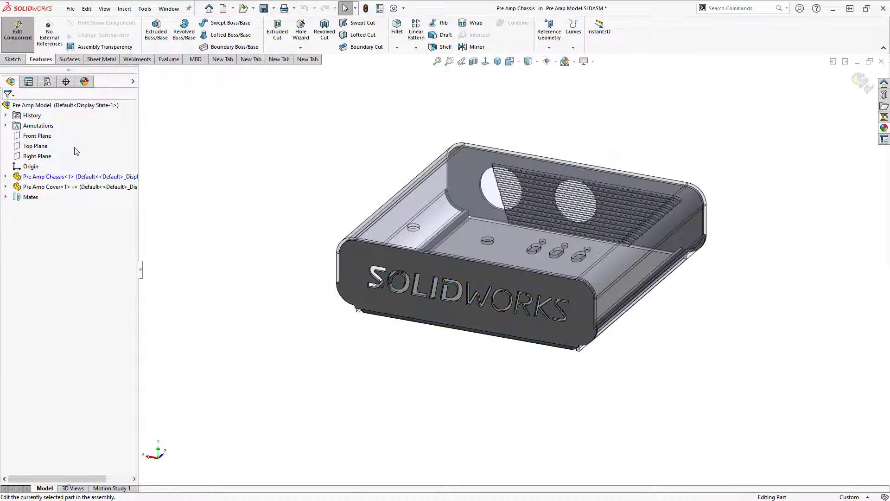
click(5, 177)
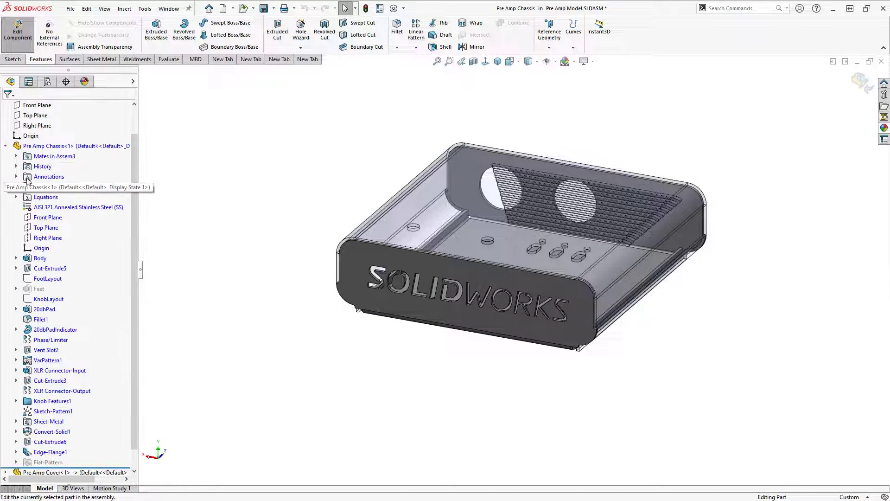
click(36, 258)
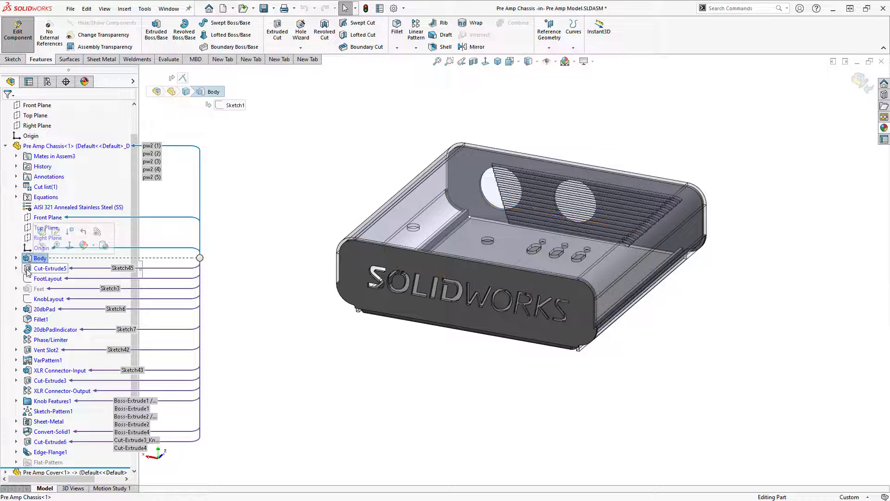
click(17, 258)
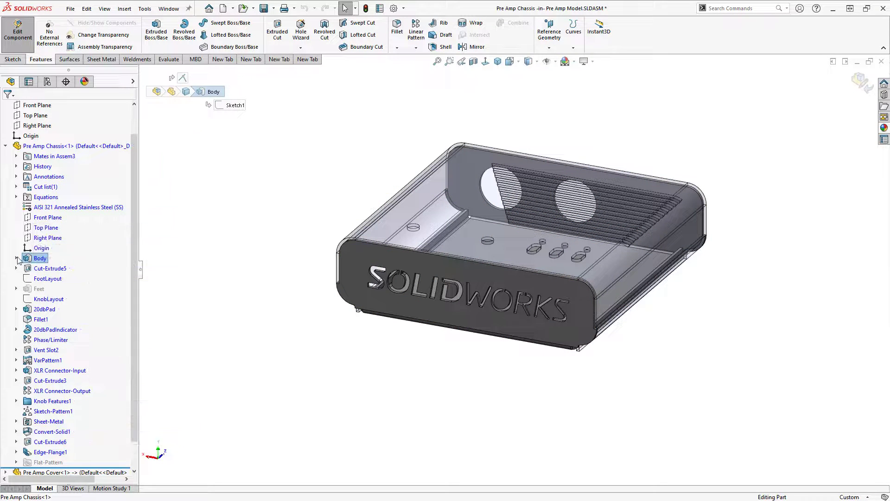
click(51, 268)
click(42, 269)
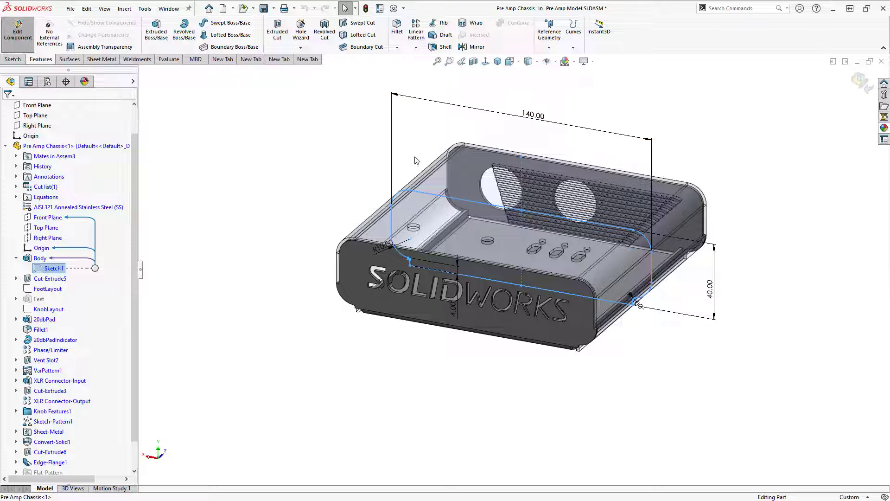
Step: Set the chassis's overall width in Sketch1 to 150 mm, rebuild, and return to the assembly
double_click(533, 115)
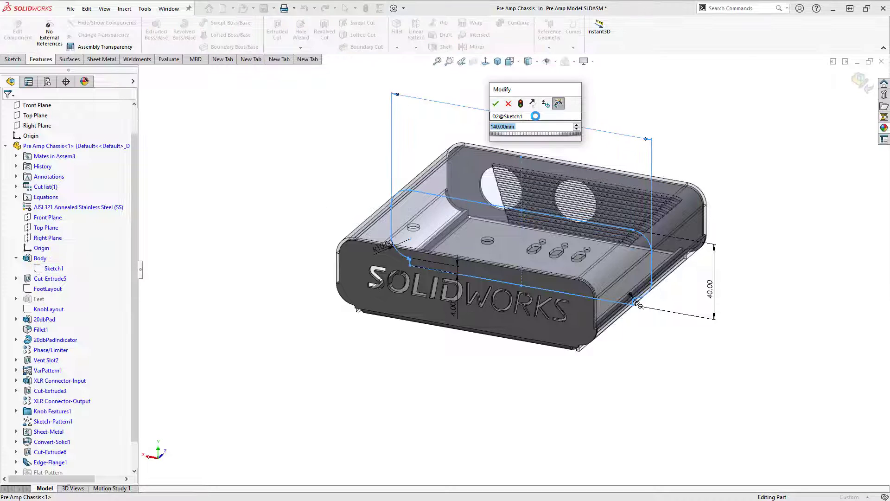
text(150)
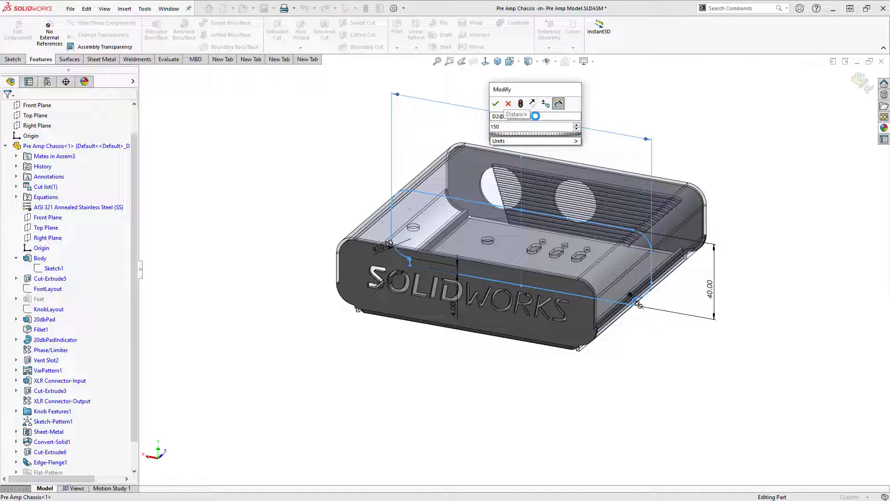
click(520, 104)
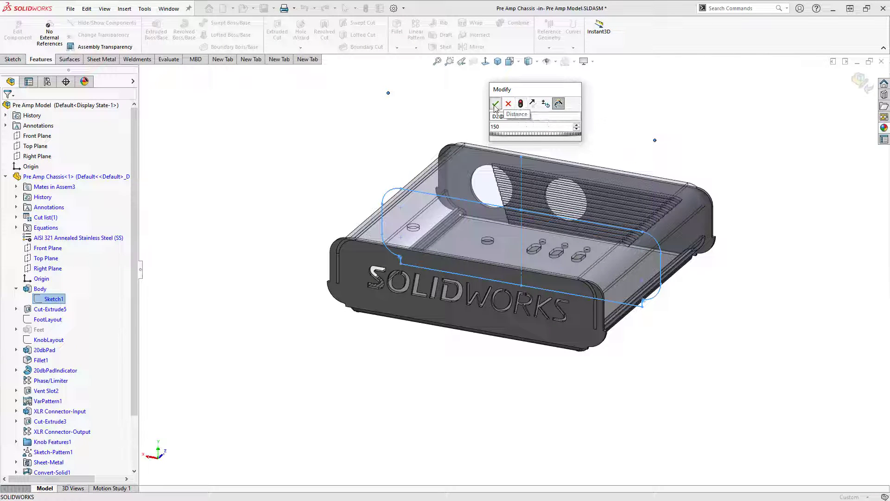
click(495, 103)
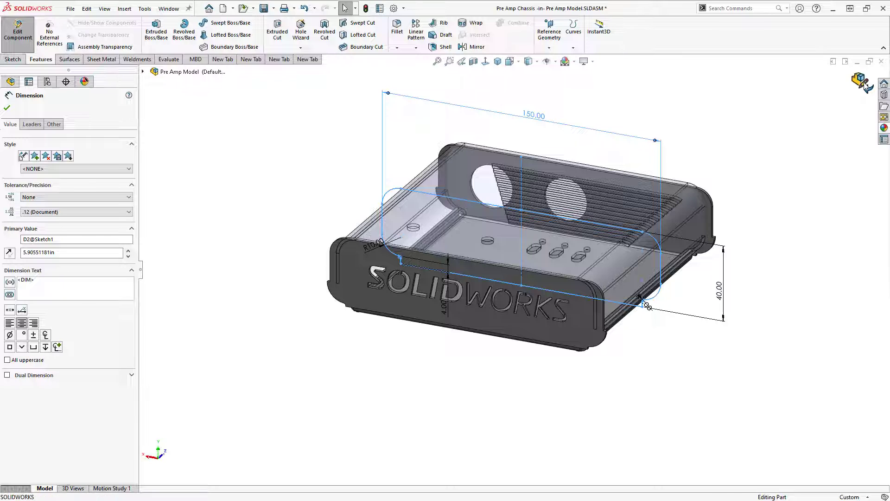
click(862, 83)
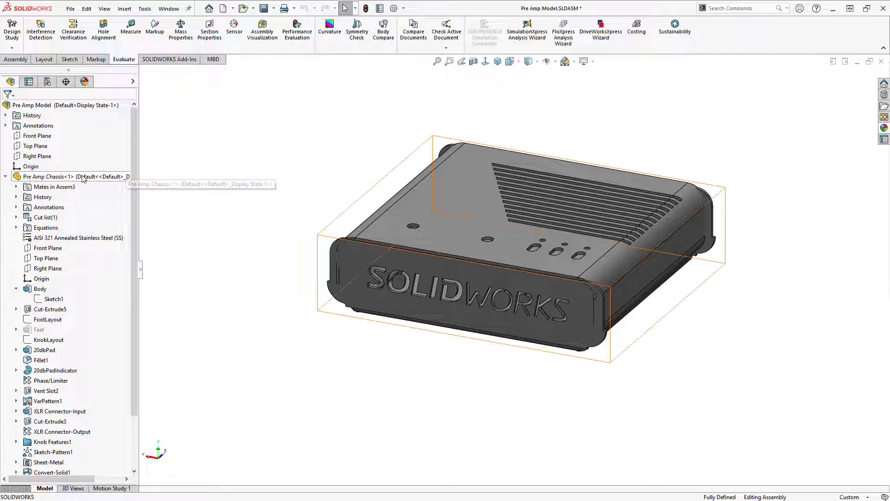
Step: Edit the Pre Amp Chassis in context, set the overall width in the Body sketch to 140 mm, rebuild, and return to the assembly
click(60, 179)
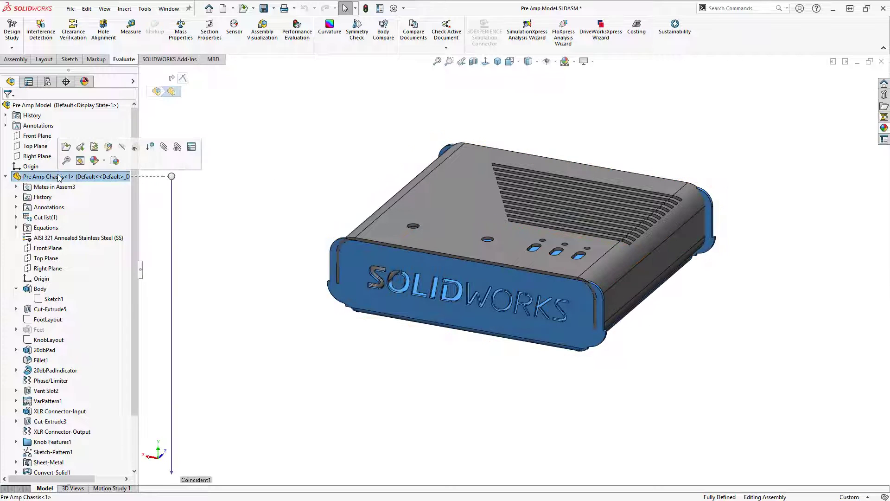
click(108, 147)
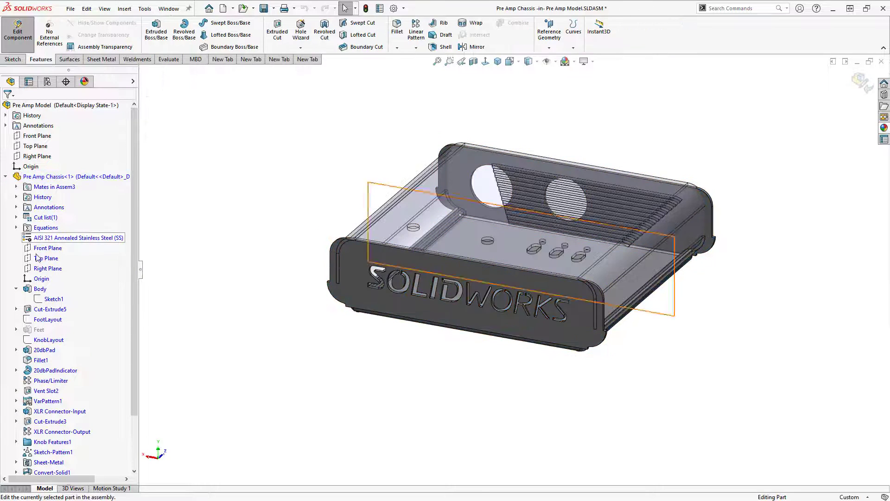
click(48, 300)
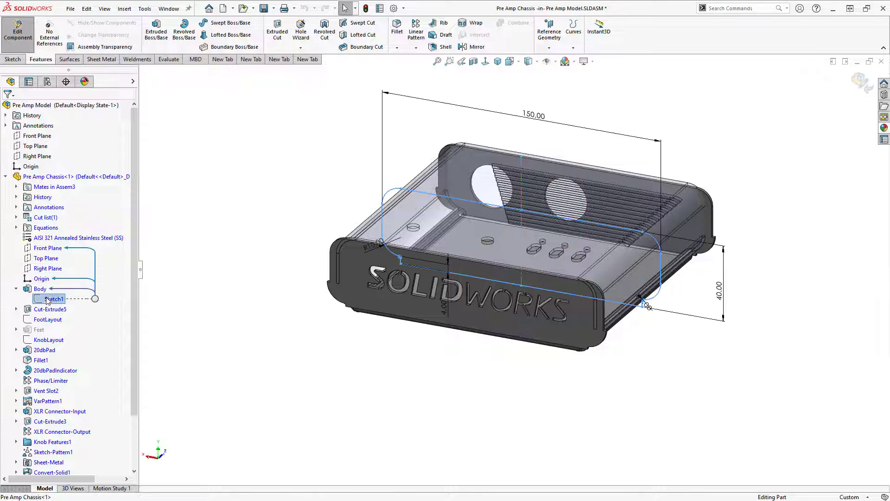
double_click(534, 115)
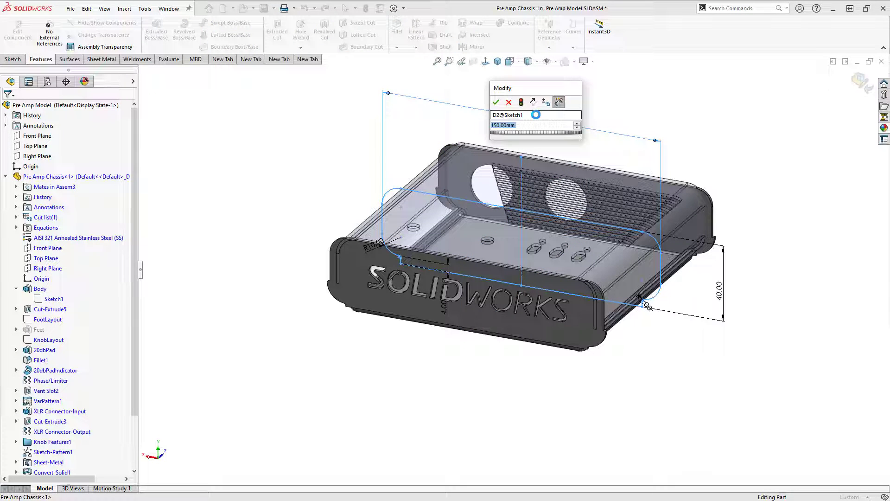
text(140)
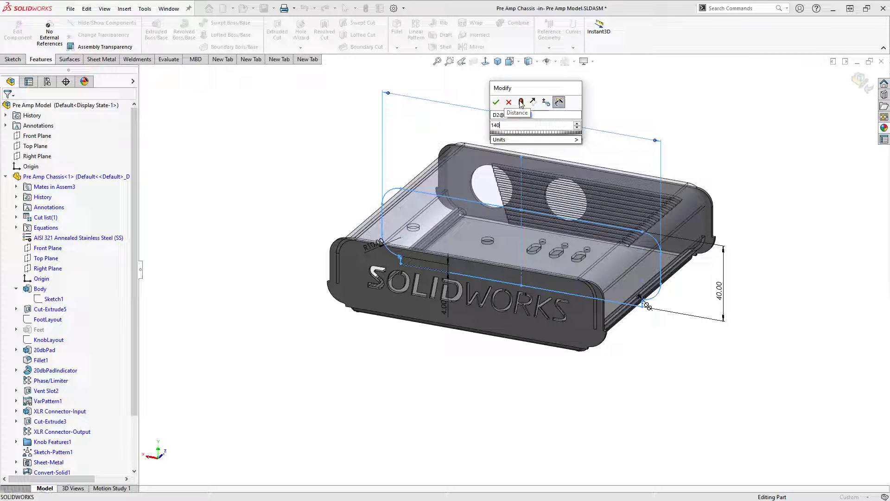
click(520, 102)
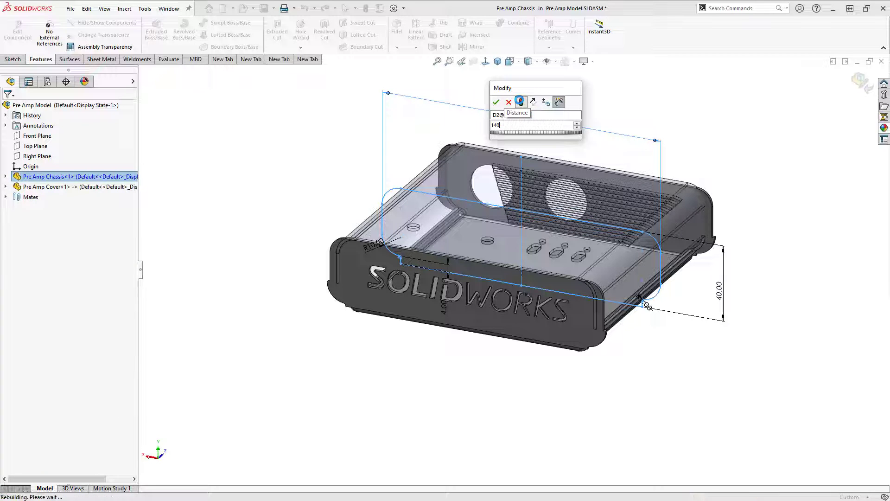
click(497, 102)
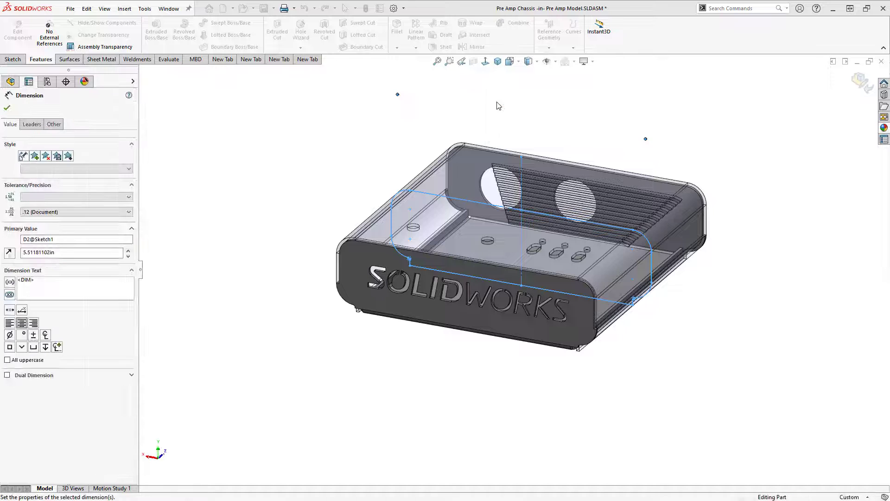
click(812, 122)
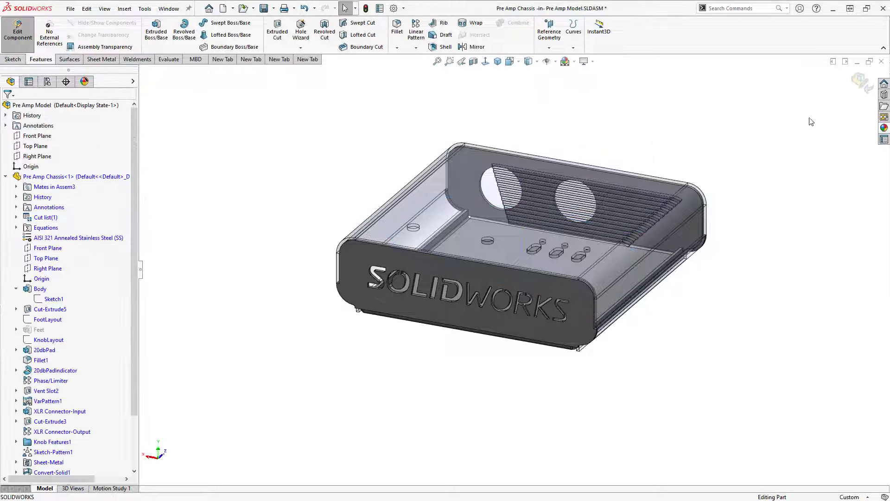
click(860, 82)
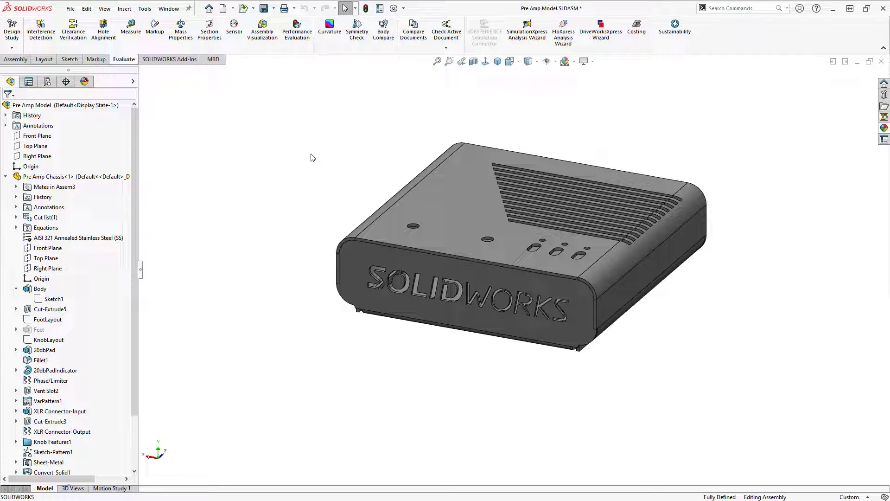
Step: Collapse the chassis's features in the tree and turn on RealView Graphics for the assembly
click(6, 176)
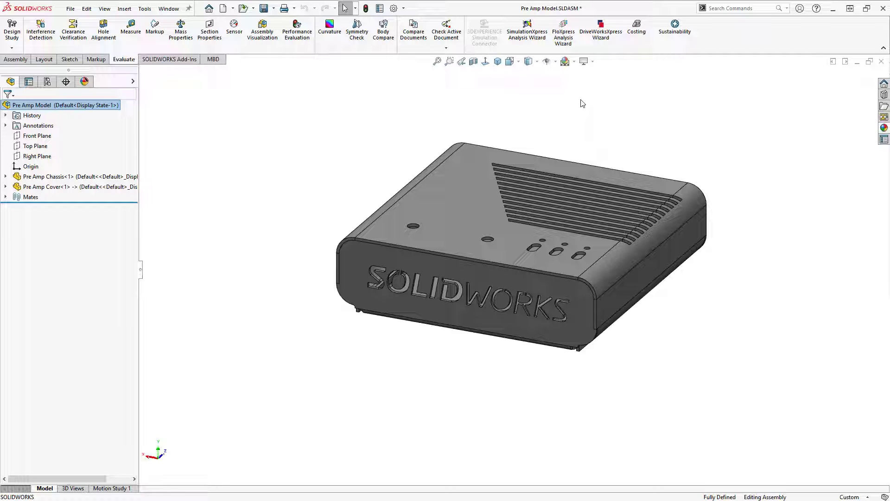
click(586, 61)
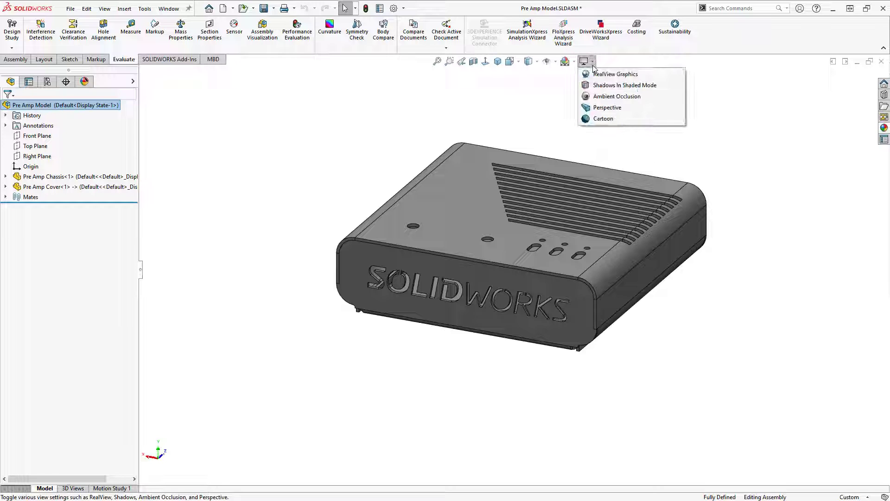
click(650, 77)
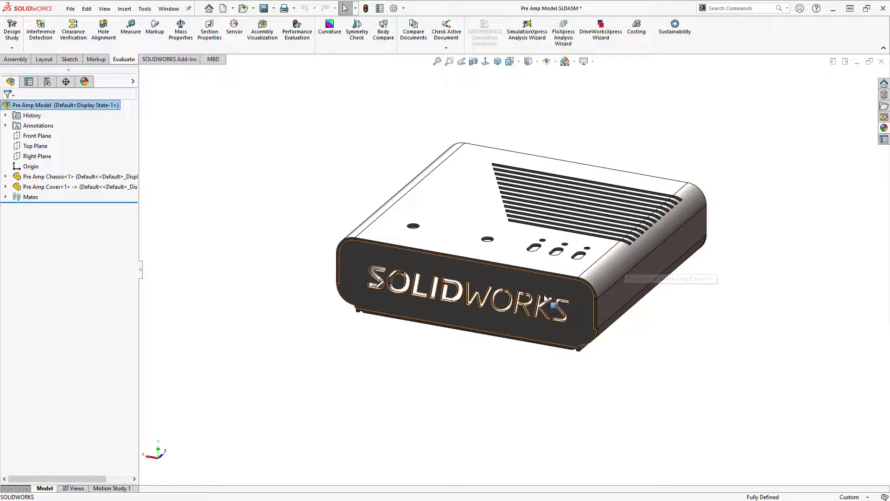
Step: Examine the realistic material finish of the cover and chassis from several angles and at close range
middle_drag(549, 299, 531, 248)
middle_drag(546, 293, 644, 303)
scroll(605, 276, down, 5)
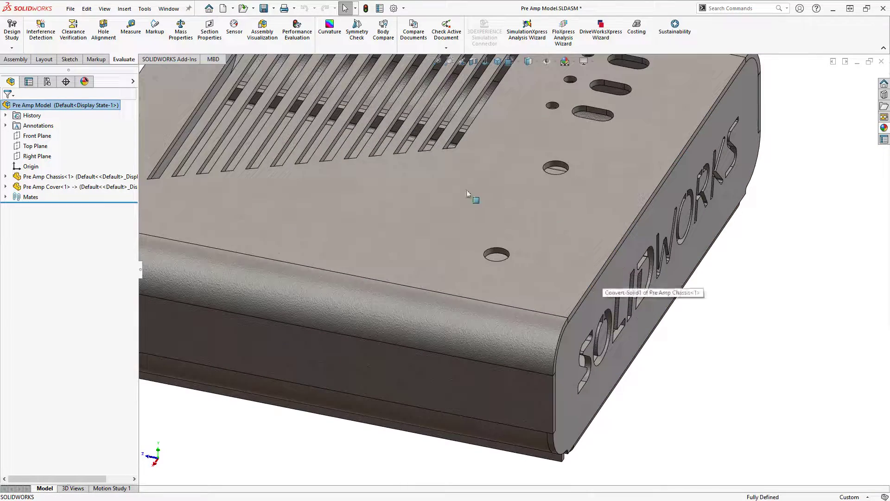
scroll(400, 193, up, 5)
middle_drag(433, 246, 492, 348)
scroll(511, 221, down, 6)
scroll(500, 243, up, 6)
middle_drag(521, 201, 369, 204)
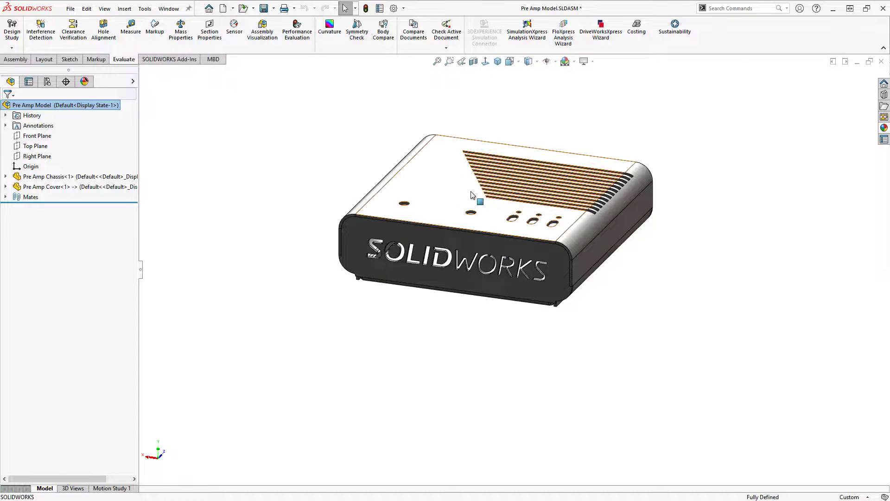
middle_drag(471, 195, 472, 213)
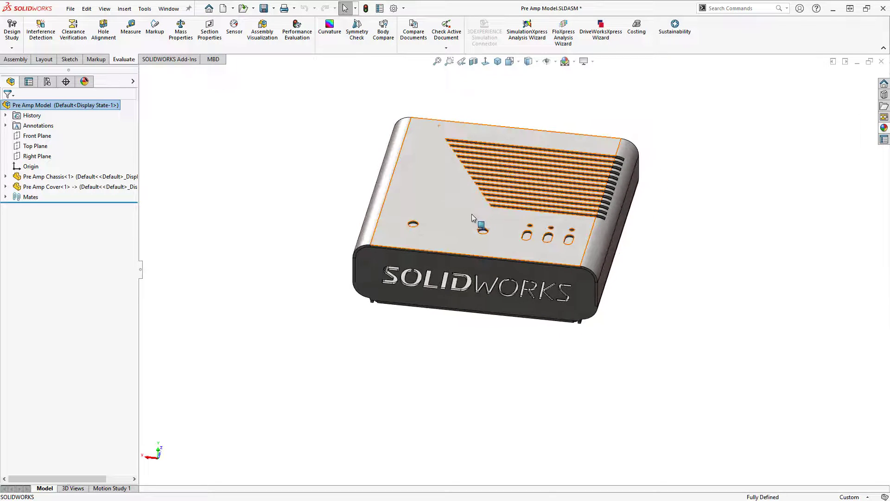
Step: Review the assembly's list of appearances and the advanced color settings of the cover's machined steel appearance
click(84, 82)
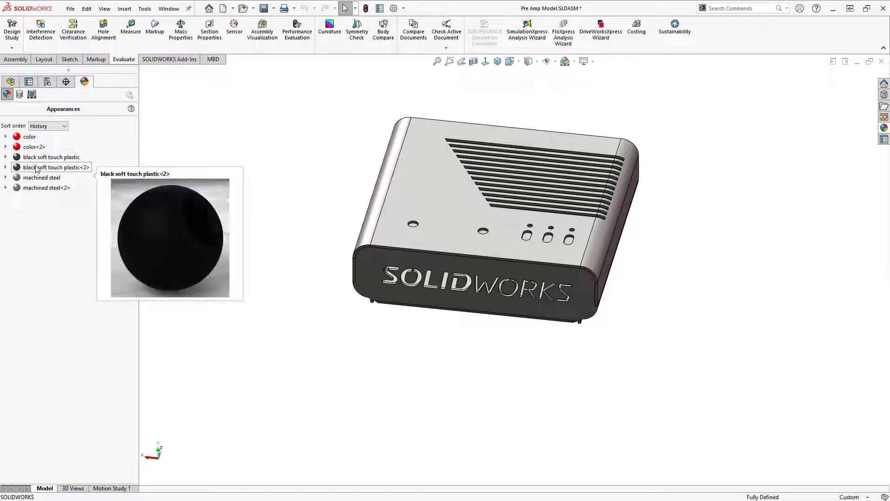
mouse_move(28, 180)
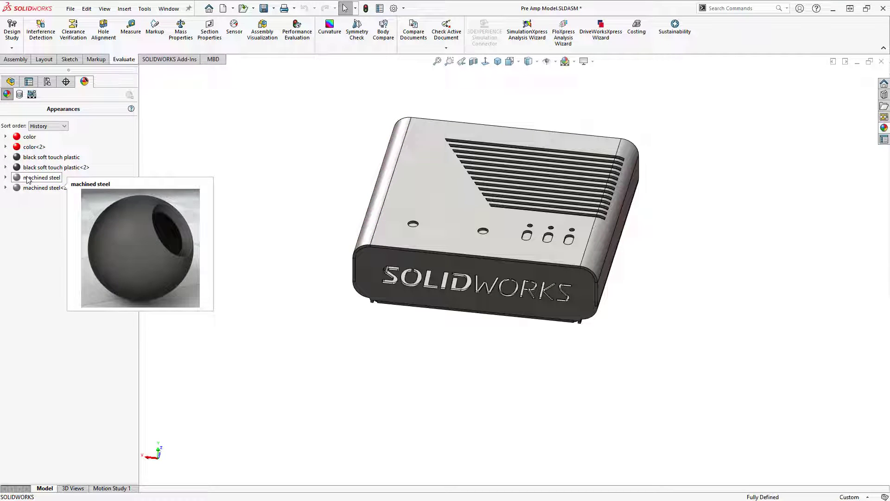
click(28, 180)
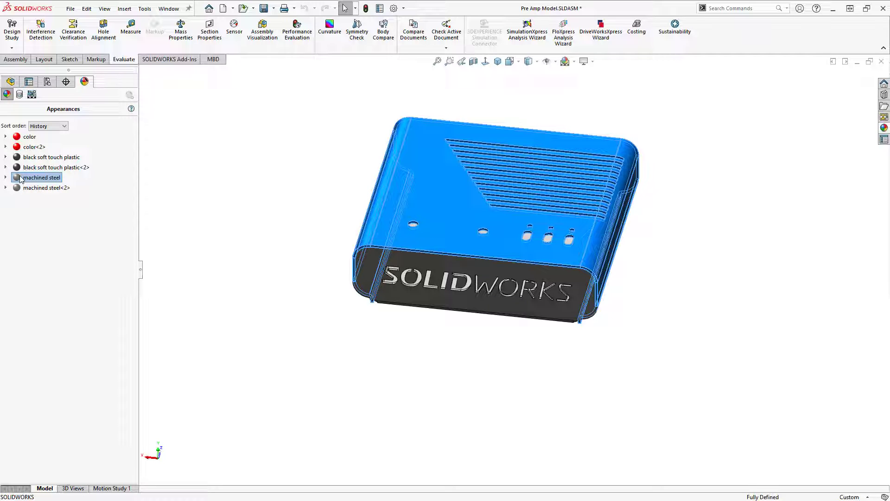
double_click(20, 180)
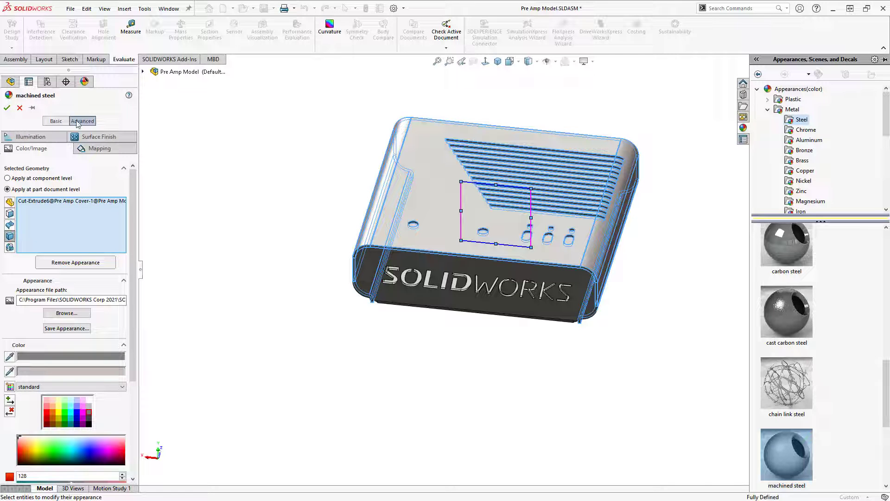
click(20, 108)
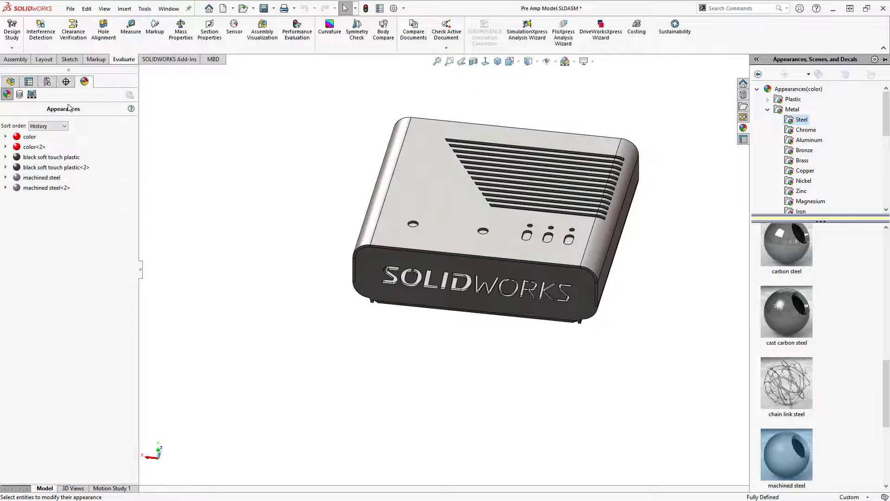
Step: Look through the advanced mapping and surface finish settings of the color appearance with no geometry selected
click(86, 84)
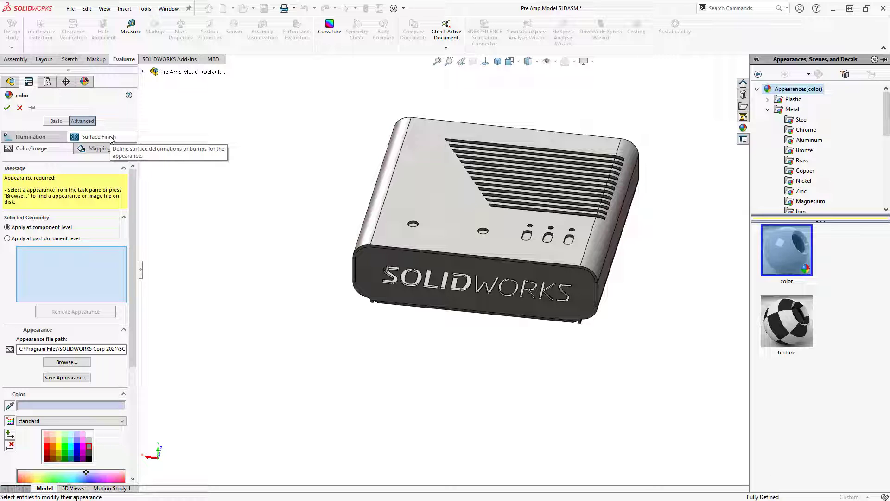
click(56, 121)
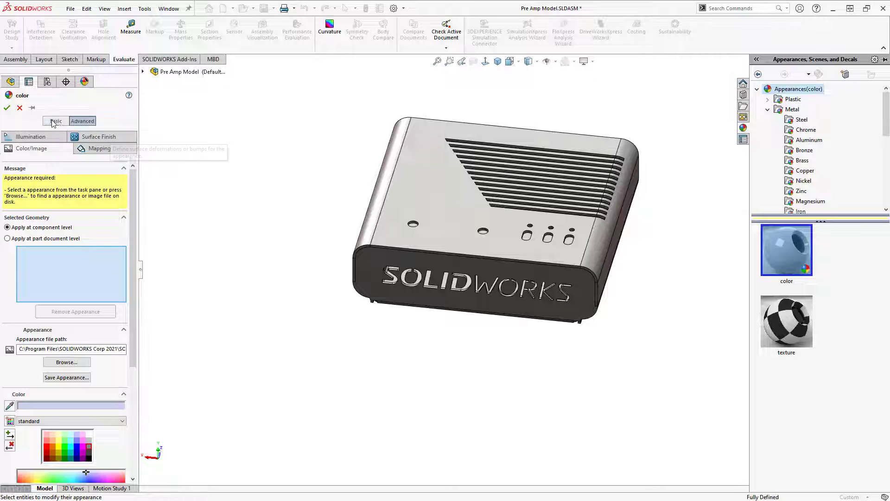
click(81, 121)
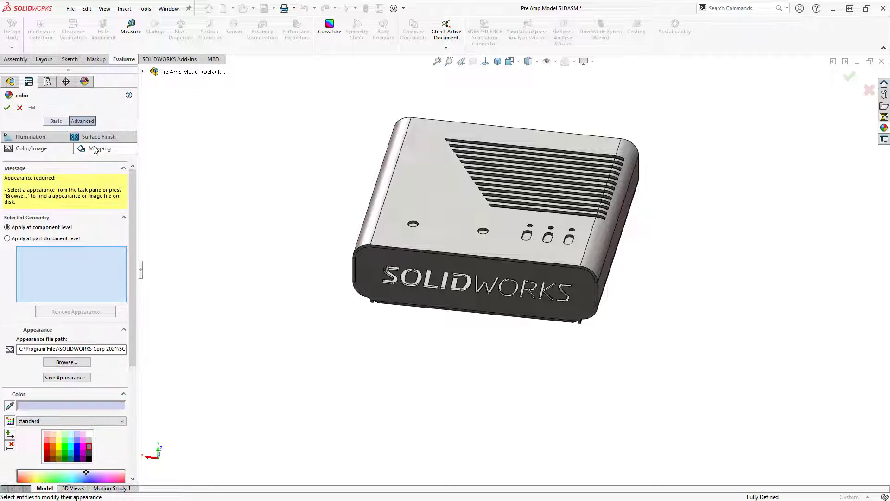
click(93, 148)
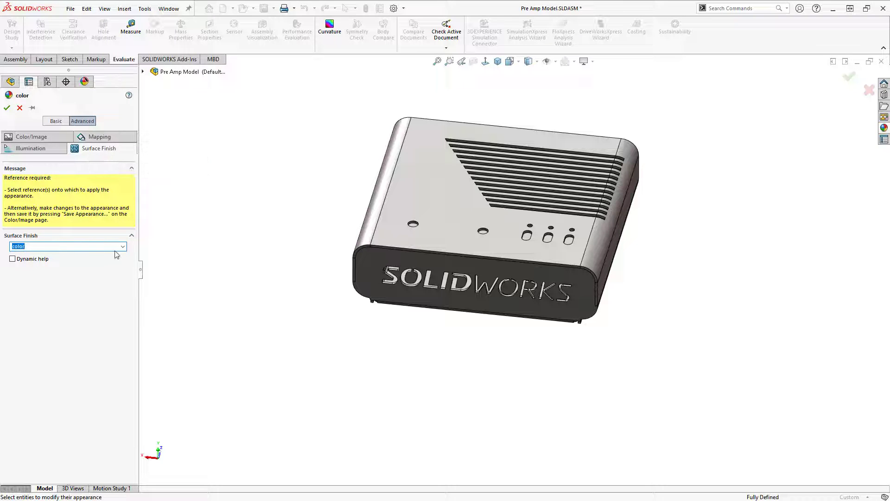
click(107, 141)
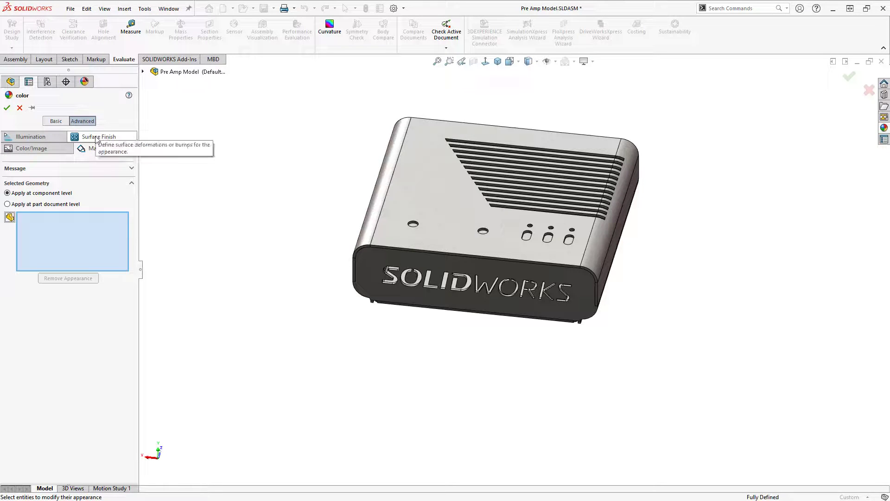
click(104, 139)
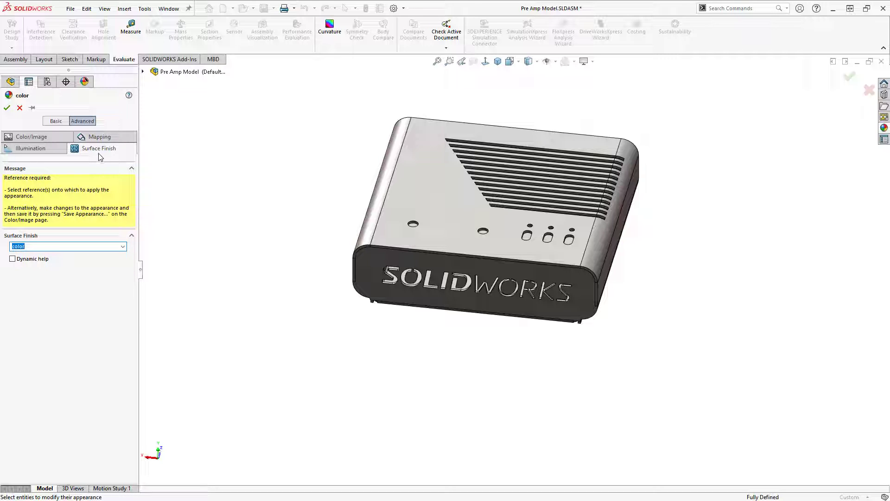
Step: Try the Treadplate 1 and Rough 1 surface finishes on the color appearance with no geometry selected, and discard the edit
click(124, 247)
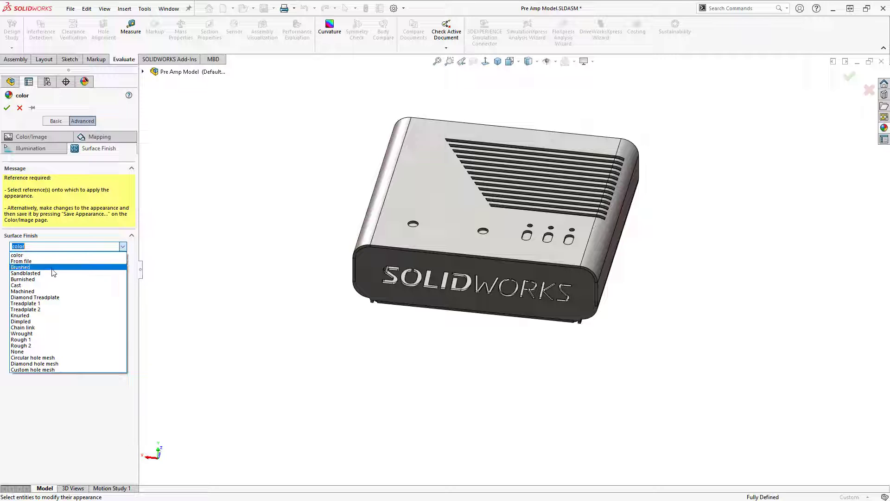
click(47, 304)
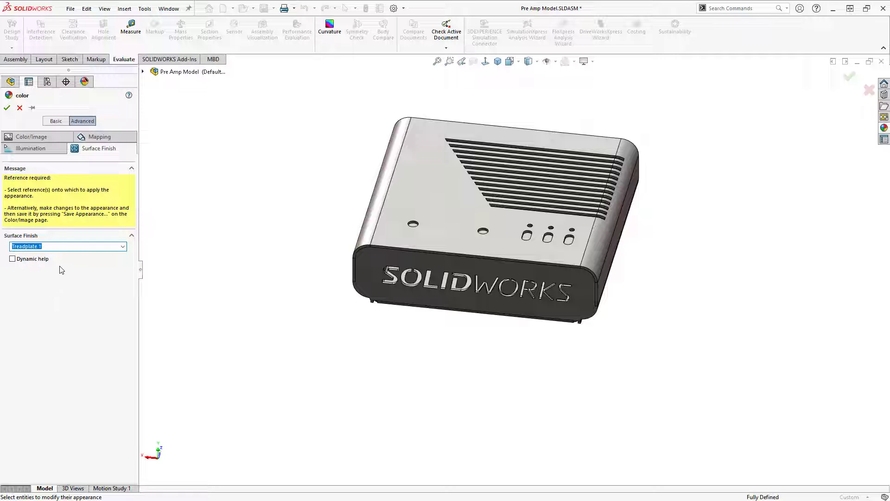
click(123, 246)
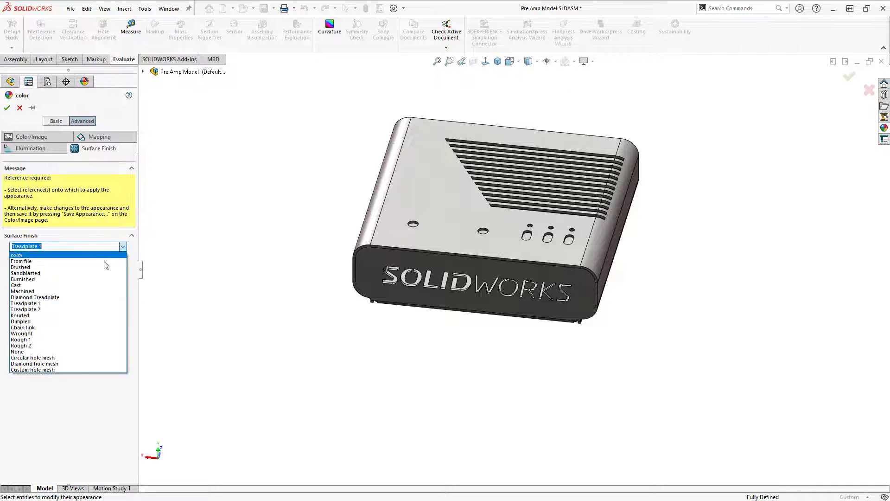
click(42, 341)
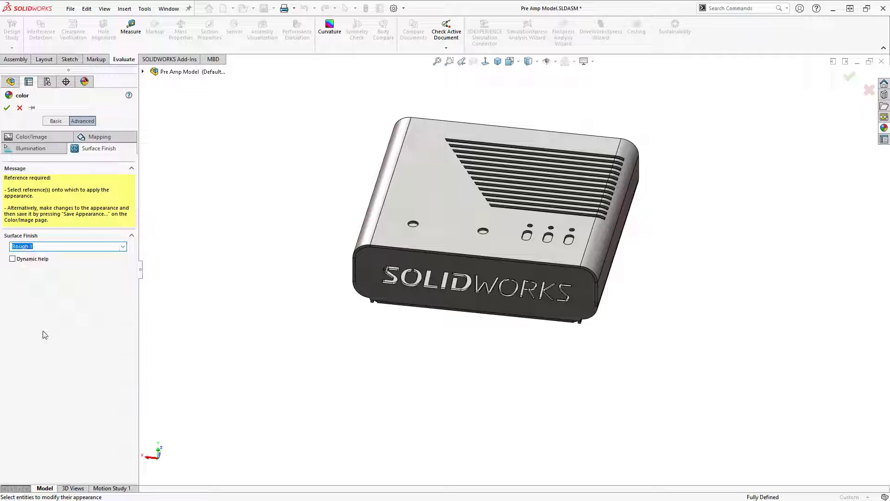
click(7, 108)
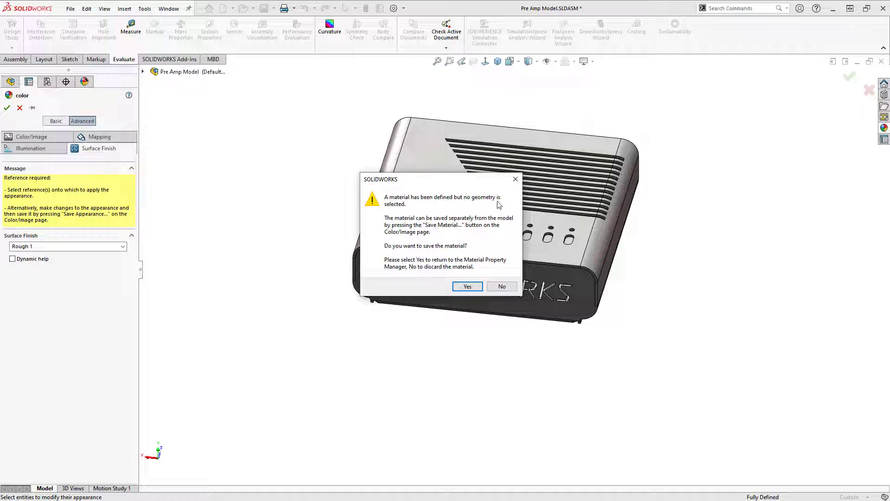
click(468, 287)
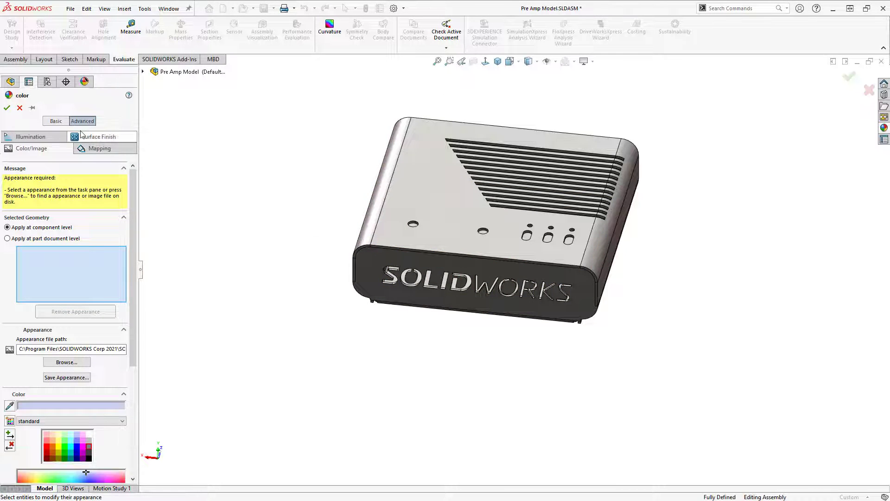
click(19, 108)
click(43, 180)
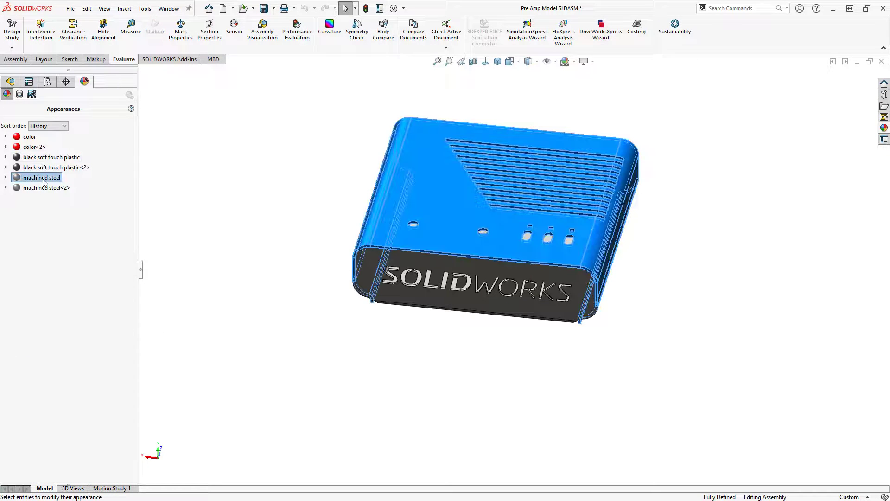
double_click(18, 179)
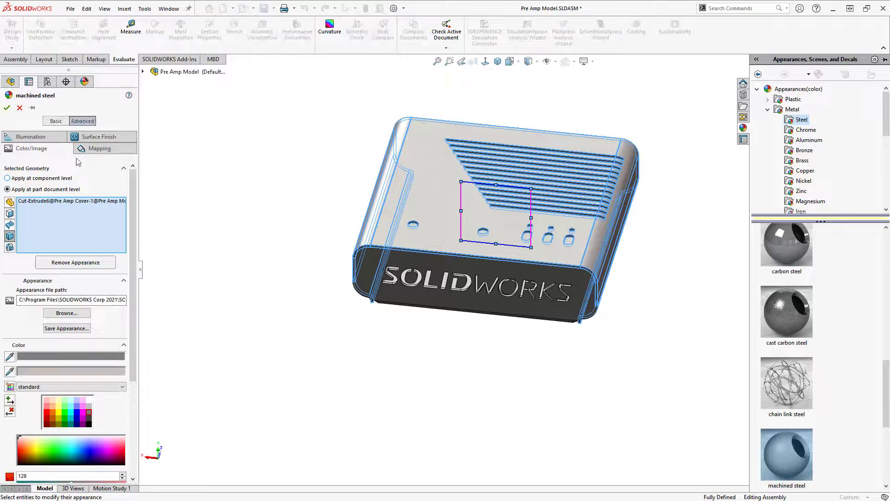
click(99, 137)
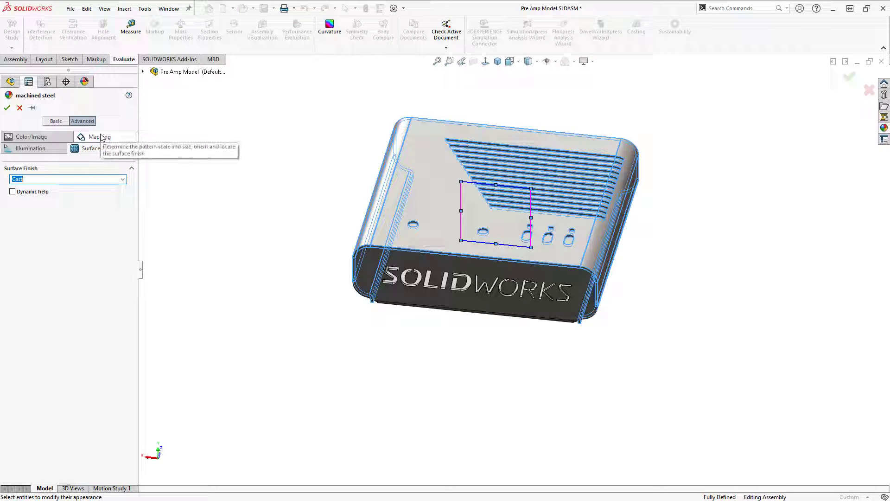
click(20, 107)
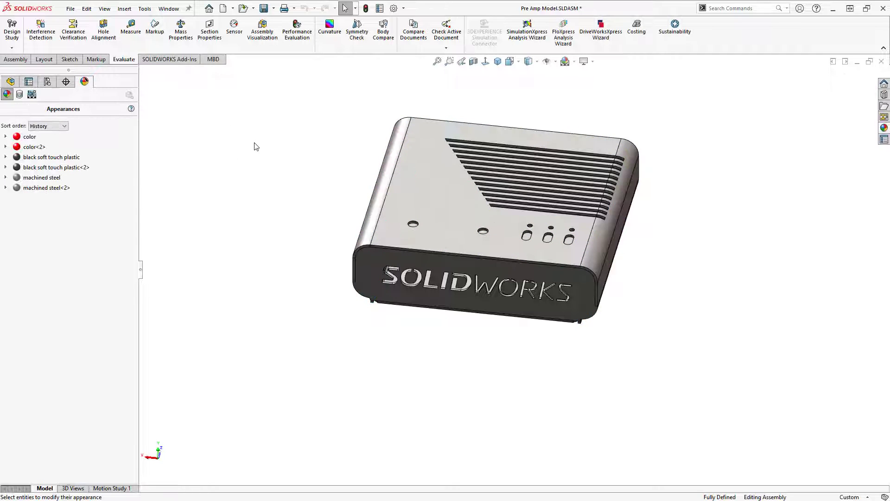
Step: Set the surface finish of the cover's machined steel appearance to Rough 2 and slightly shrink its mapping frame
click(29, 181)
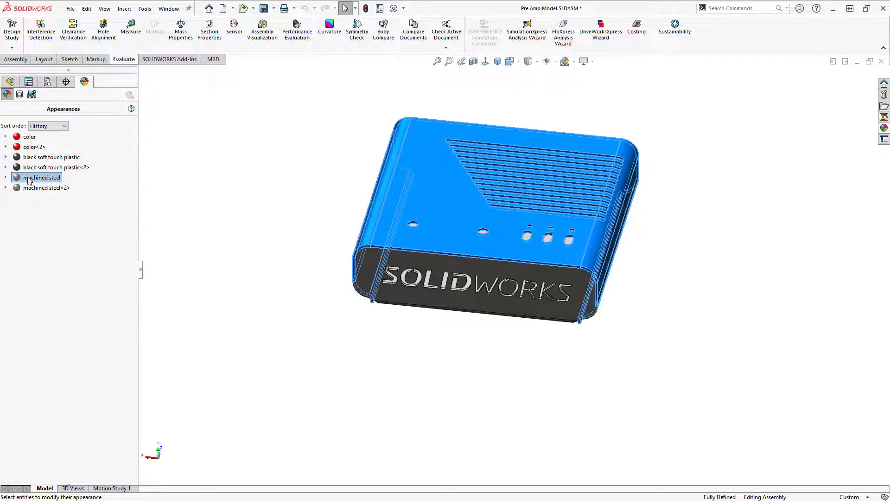
double_click(29, 181)
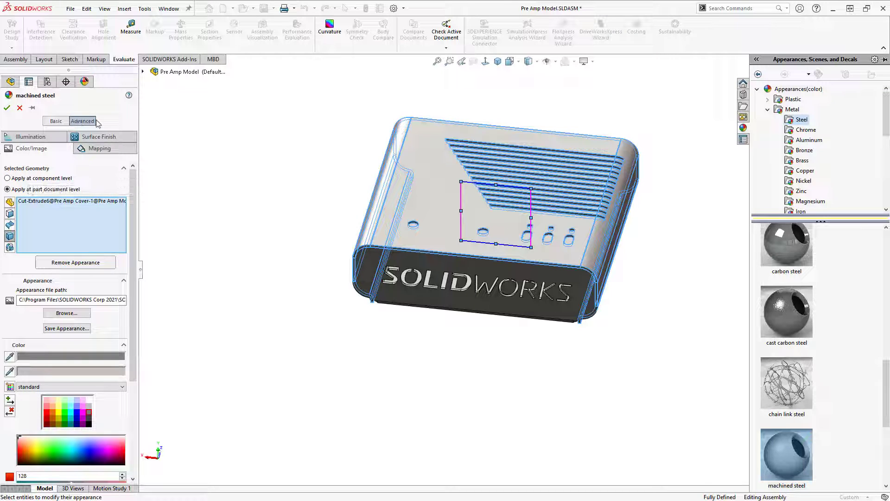
click(115, 138)
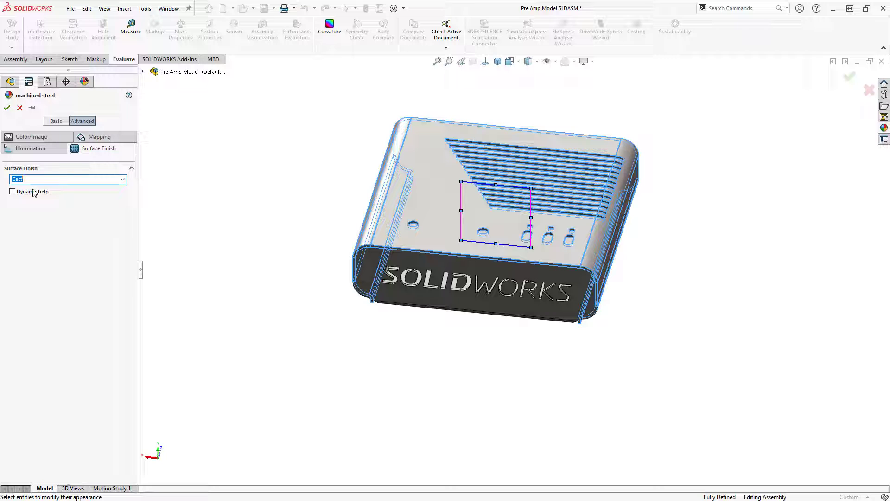
click(123, 180)
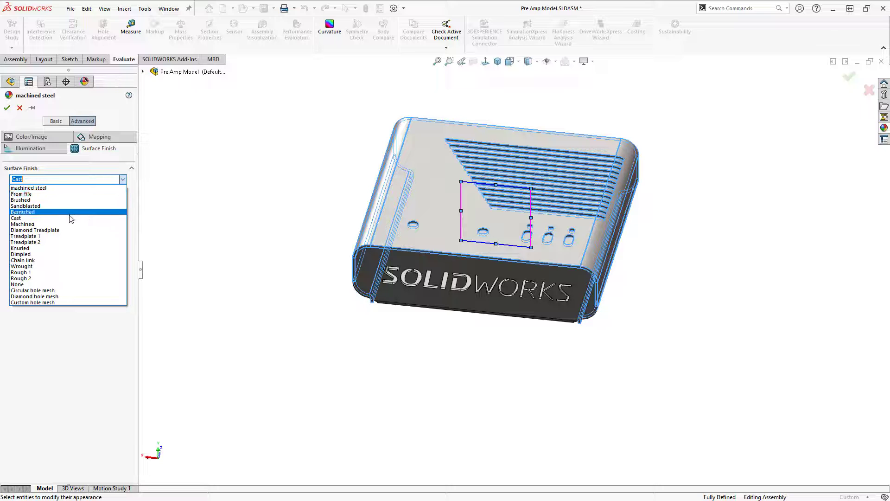
click(65, 188)
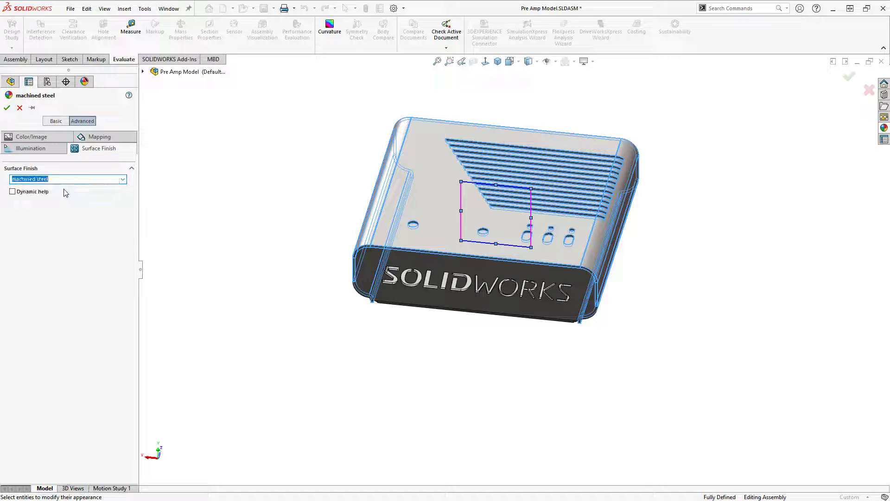
click(124, 180)
click(47, 274)
click(123, 181)
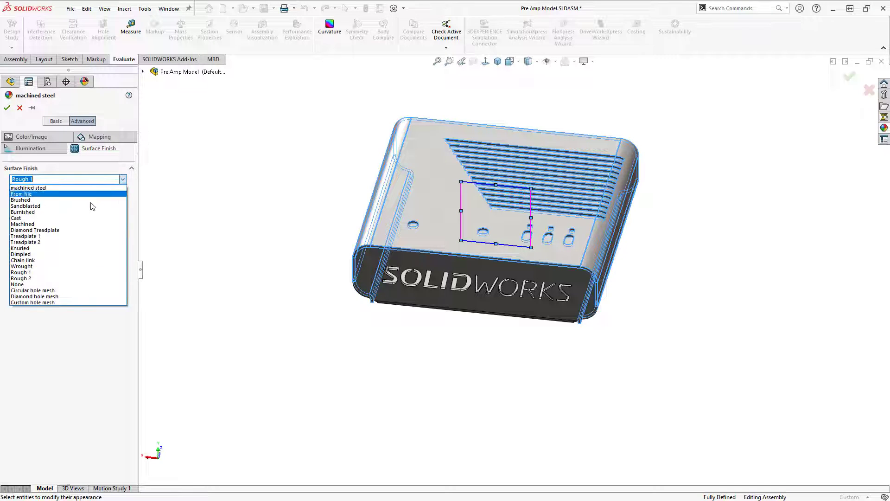
click(52, 279)
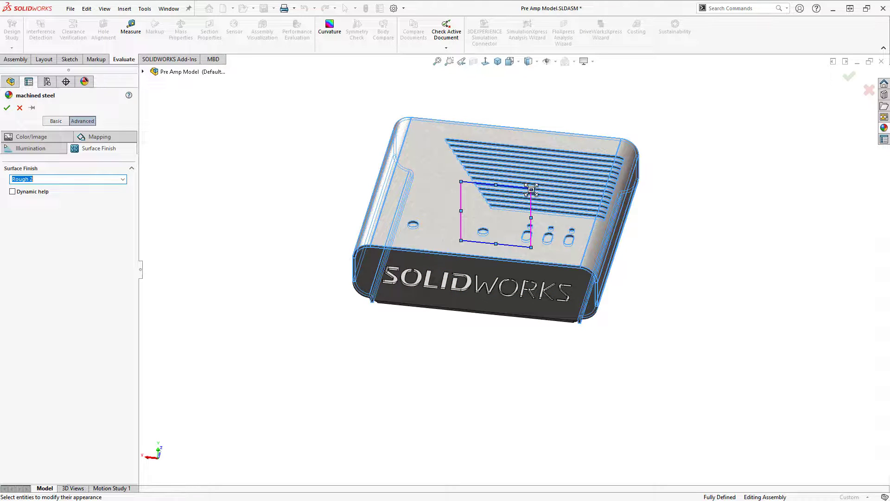
mouse_move(531, 190)
mouse_down()
mouse_move(584, 133)
mouse_move(516, 191)
mouse_up()
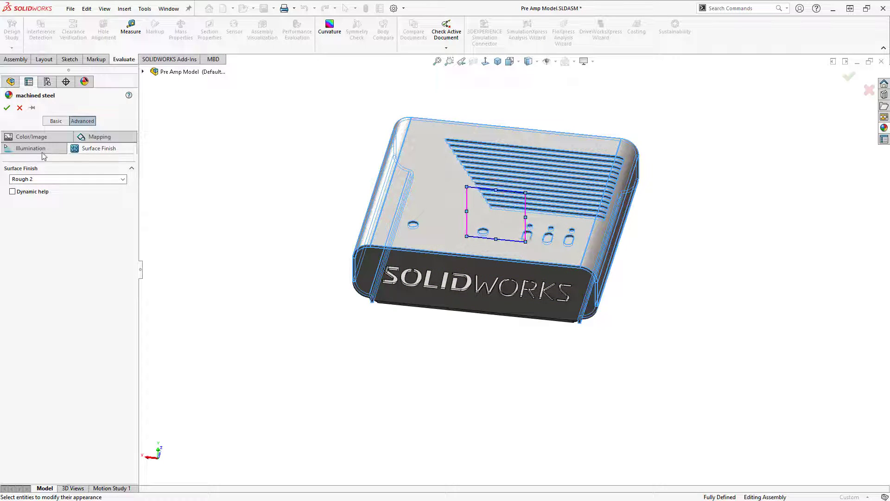
click(7, 108)
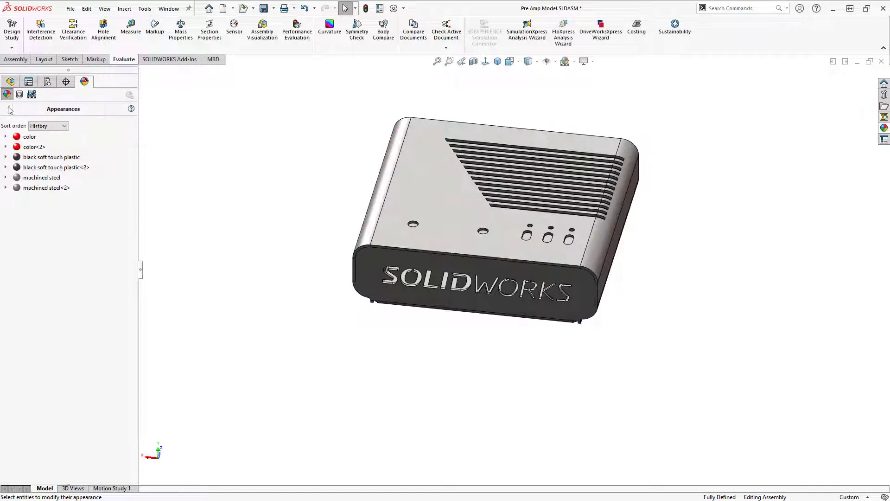
Step: Inspect the cover's finish up close and turn on Perspective display for the assembly
scroll(476, 182, down, 3)
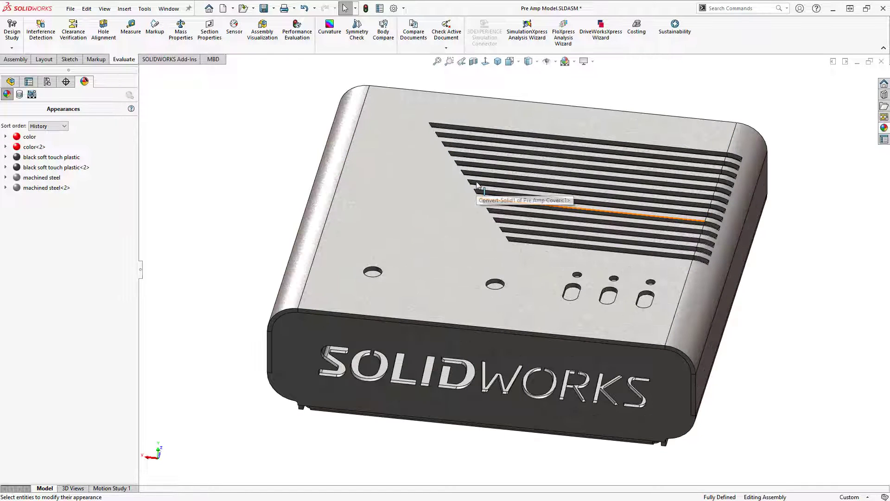
middle_drag(460, 282, 583, 156)
scroll(442, 175, up, 3)
click(593, 62)
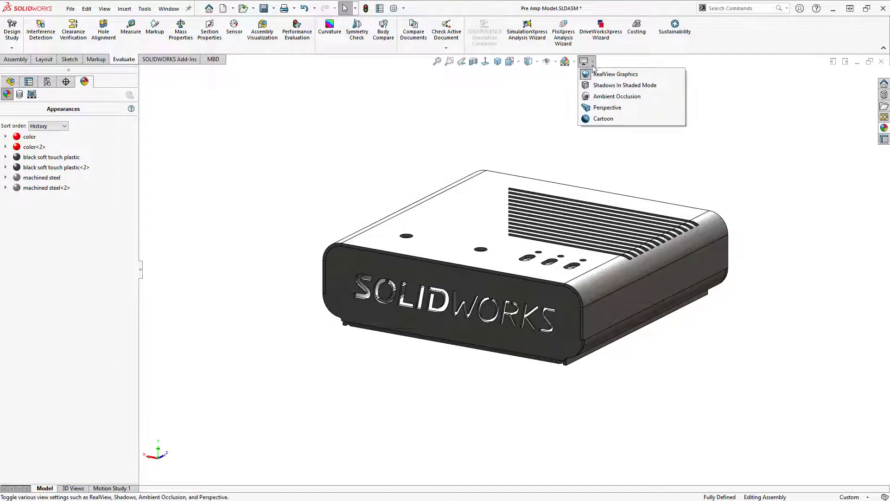
click(599, 108)
middle_drag(493, 254, 468, 223)
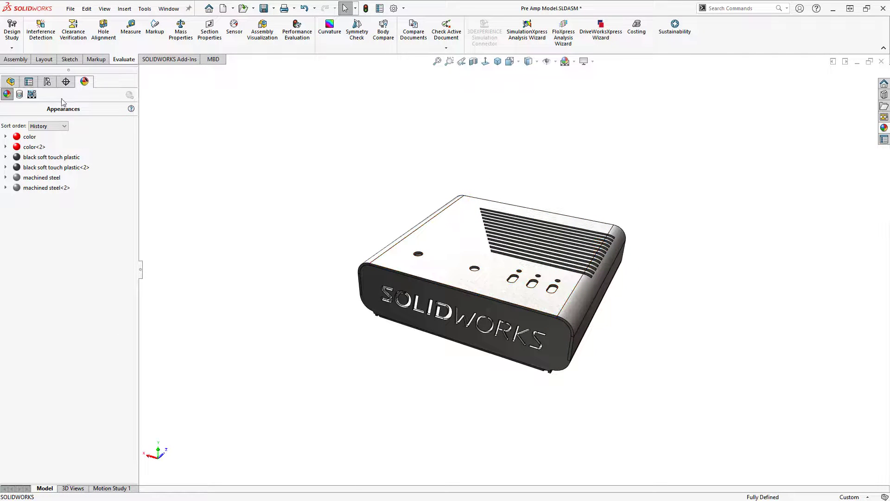
Step: Set the brightness of the Directional1 light above the assembly to 0 and check the cover's shading
click(32, 95)
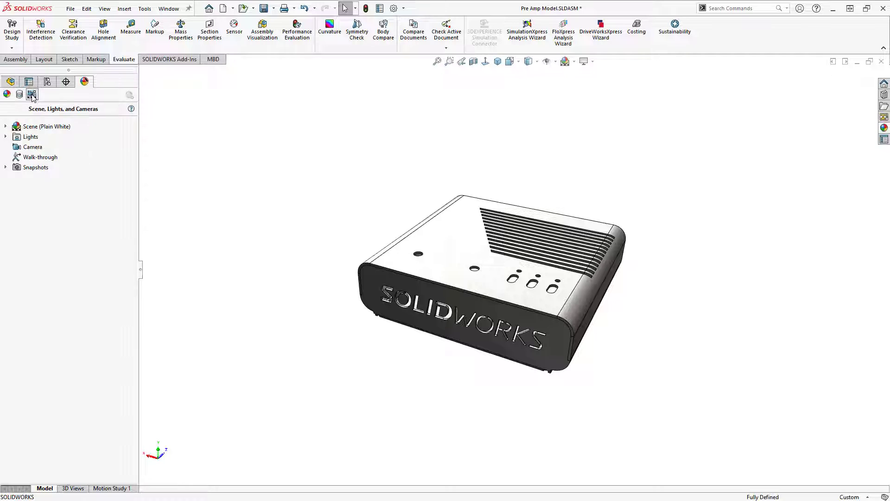
right_click(28, 139)
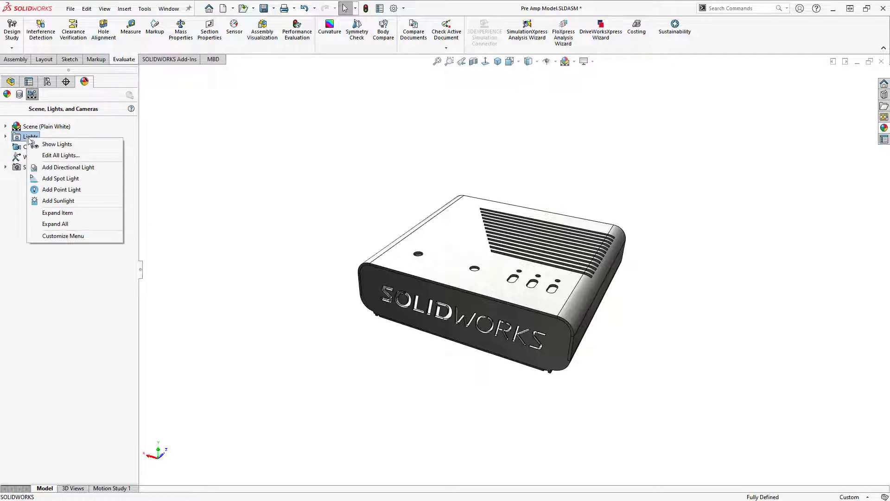
click(69, 155)
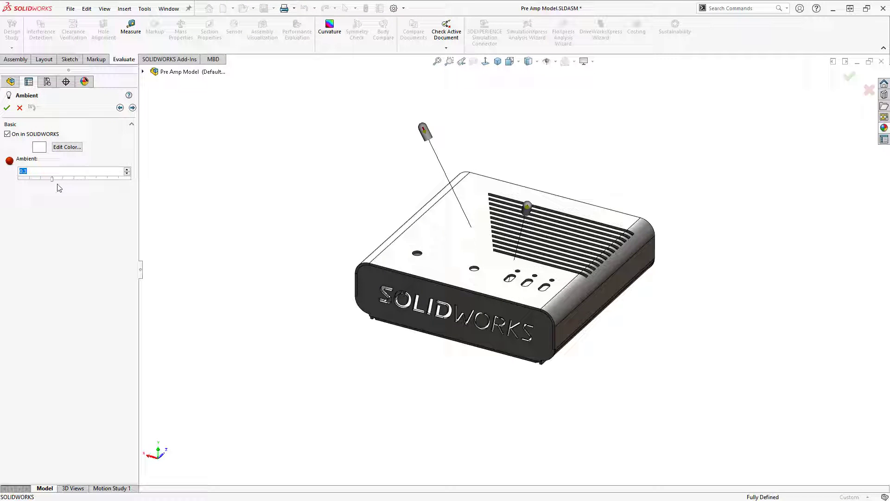
click(426, 132)
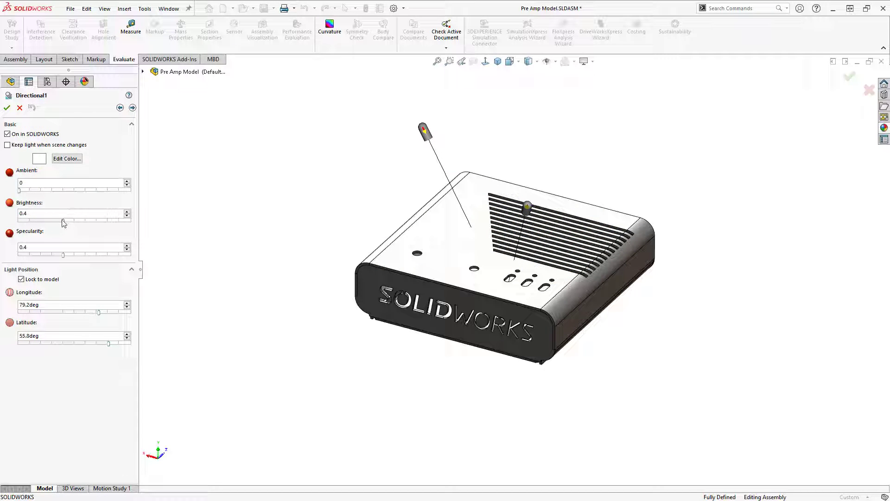
drag(64, 222, 12, 223)
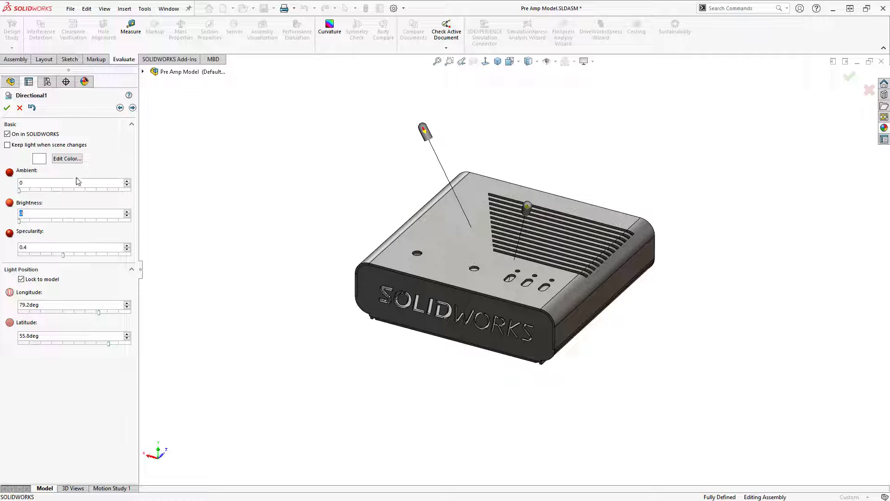
click(7, 108)
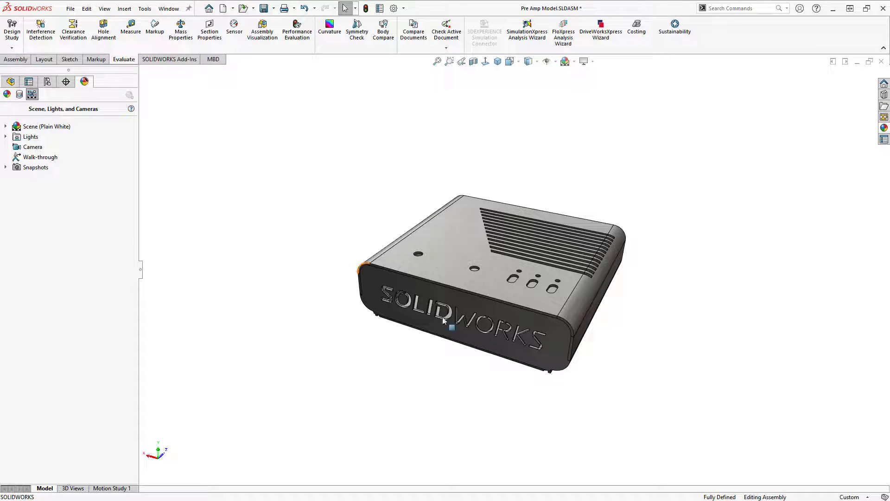
middle_drag(514, 368, 518, 343)
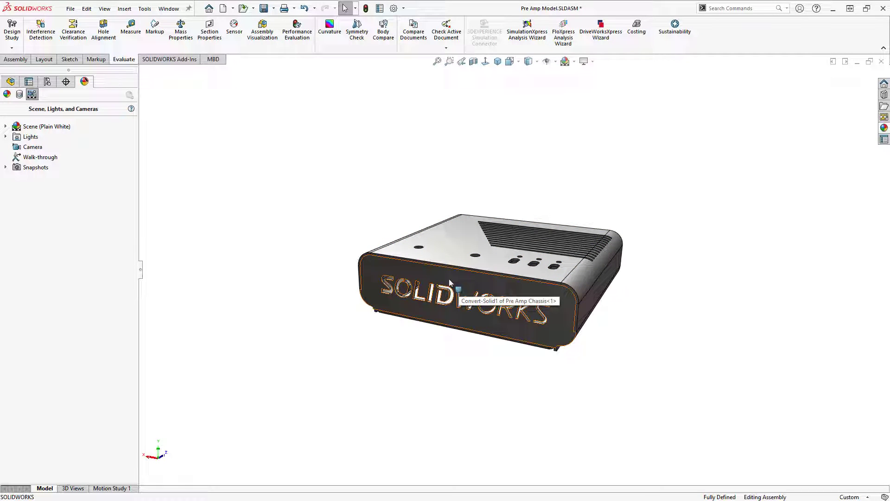
Step: Set the luminous intensity of the chassis's machined steel appearance to 0.670 w/srm^2 and inspect the lettered front face
click(7, 94)
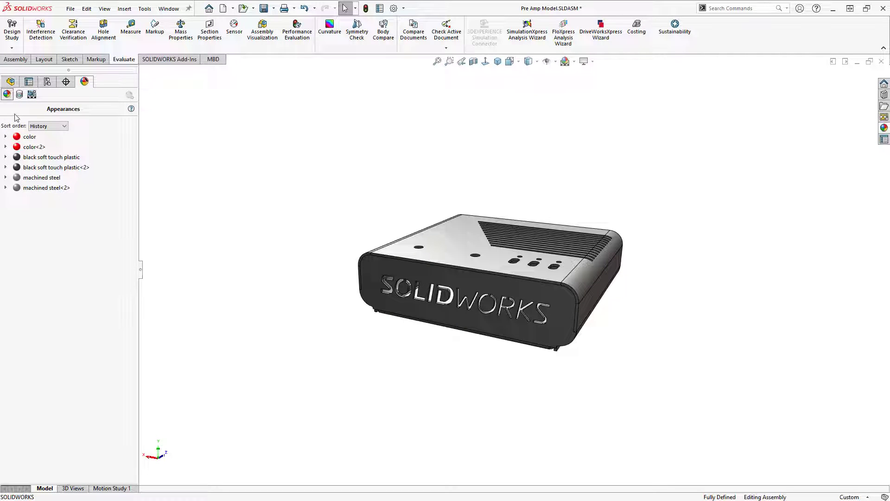
click(37, 187)
click(35, 179)
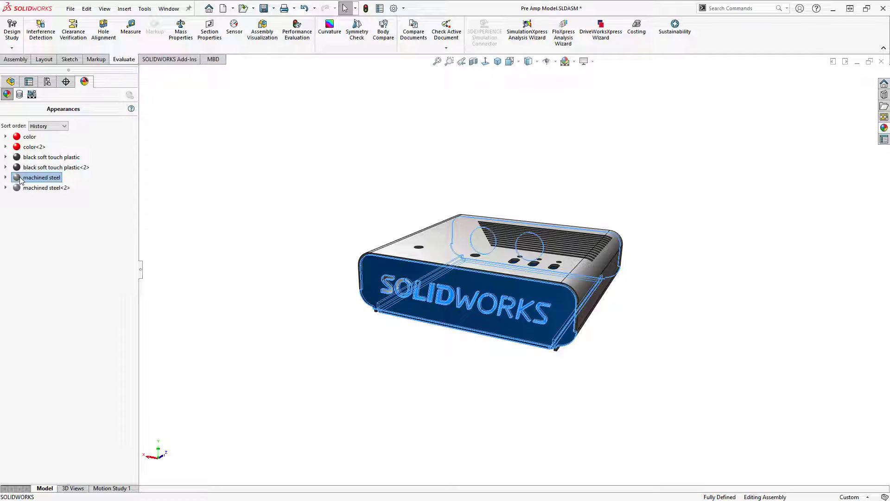
double_click(20, 180)
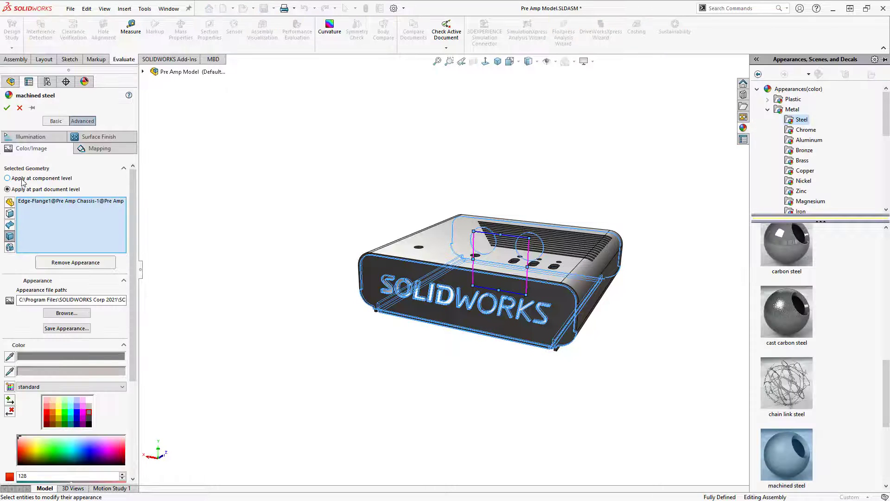
click(41, 138)
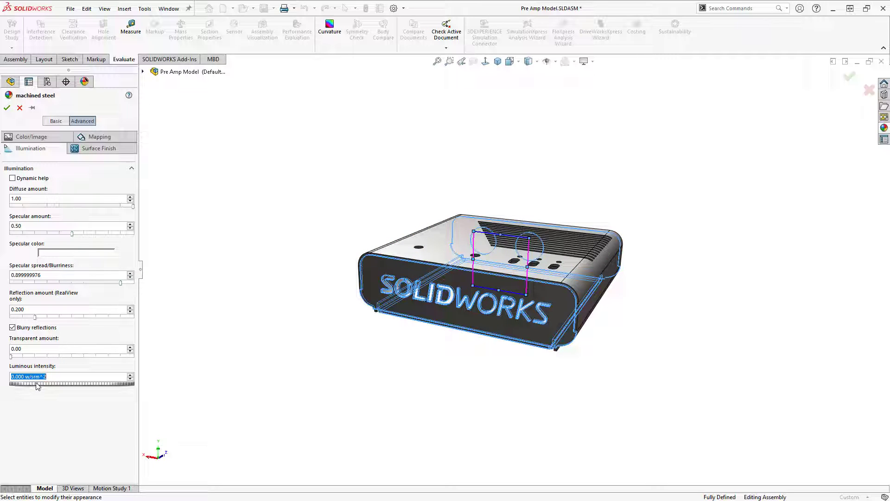
text(0.28)
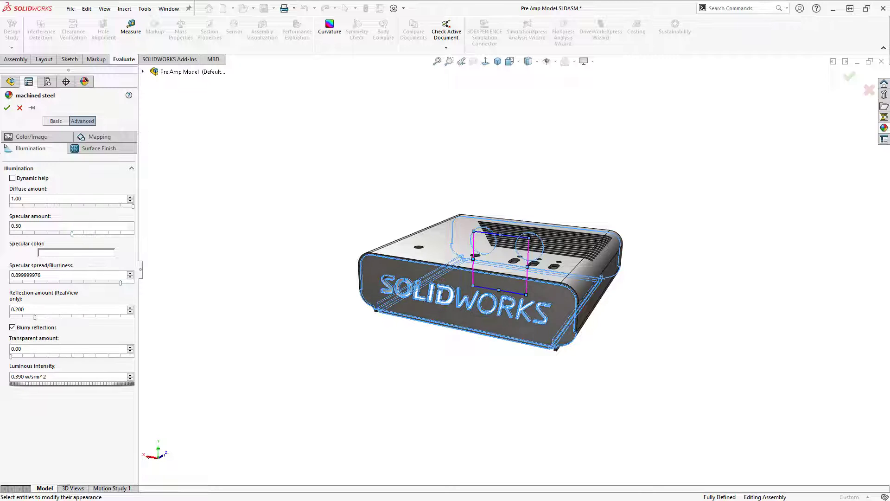
key(Up)
key(Up)
key(Up)
key(Up)
key(Up)
key(Up)
key(Up)
key(Up)
key(Up)
key(Up)
key(Up)
key(Up)
key(Up)
key(Up)
key(Up)
key(Up)
key(Up)
key(Up)
key(Up)
key(Up)
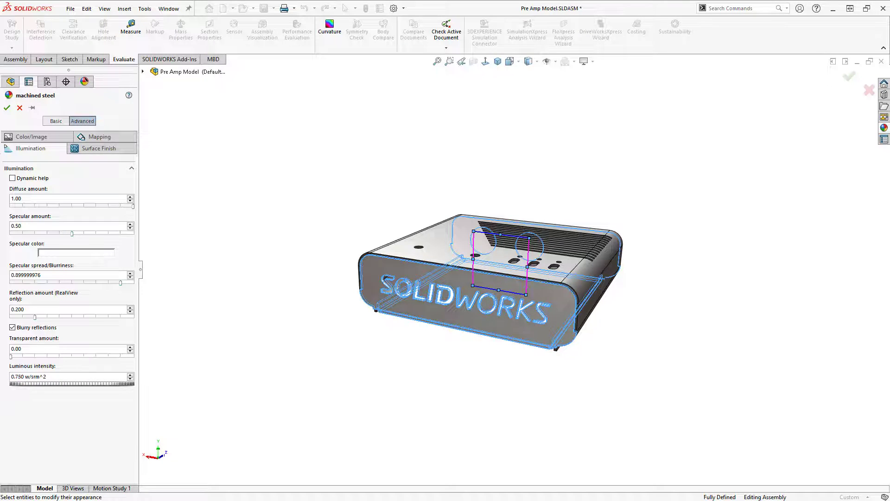
key(Up)
key(Up)
key(Up)
key(Up)
key(Up)
key(Up)
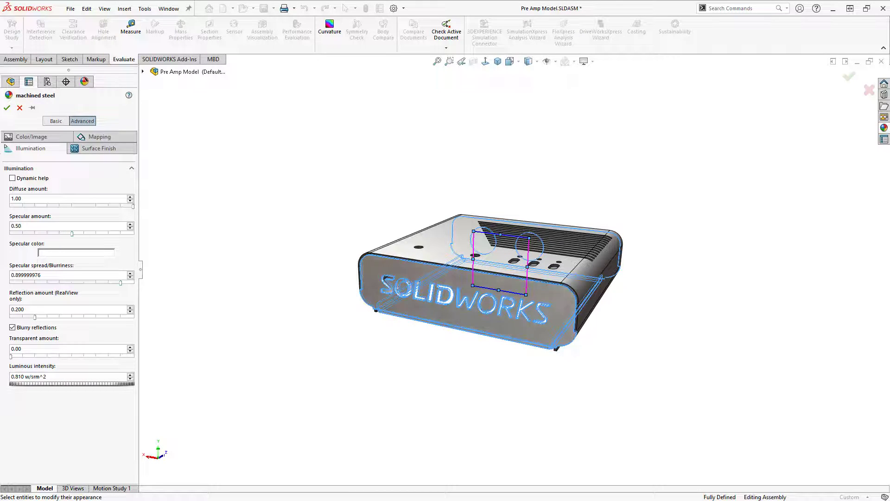
key(Down)
key(Down)
key(Down)
key(Down)
key(Down)
key(Down)
key(Down)
key(Down)
key(Down)
key(Down)
key(Down)
key(Down)
key(Down)
key(Down)
key(ctrl+a)
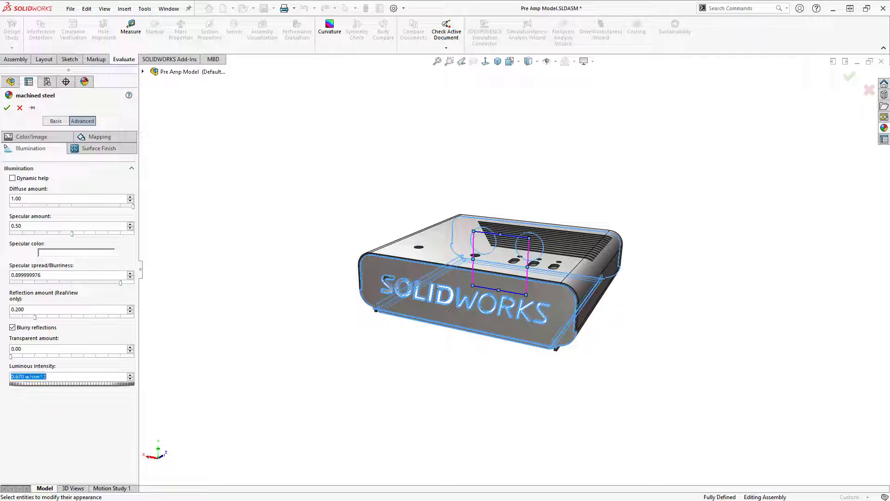
click(8, 107)
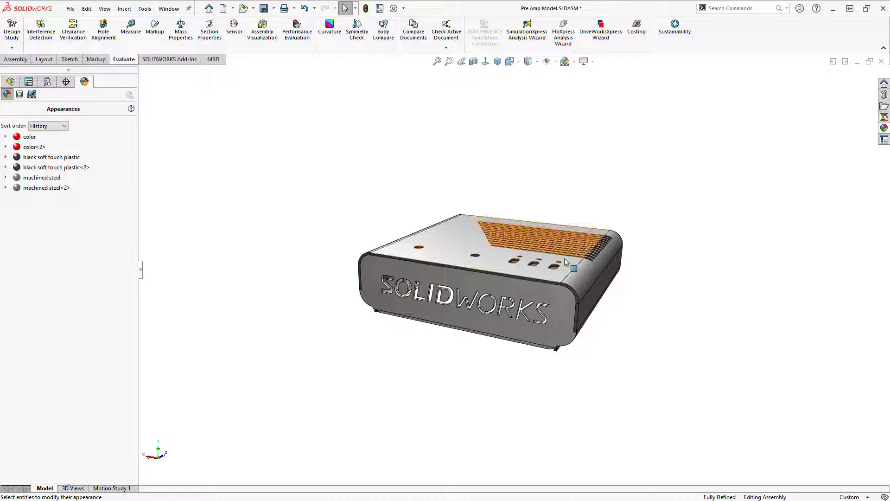
middle_drag(565, 260, 492, 305)
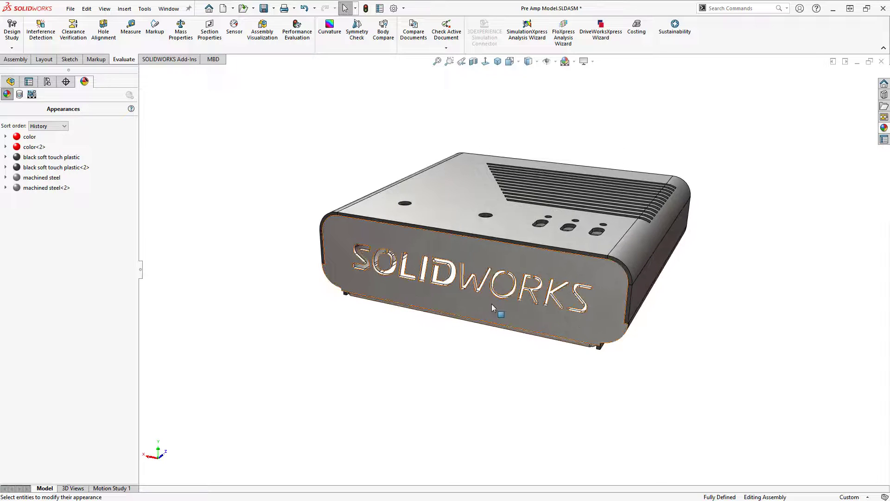
key(Escape)
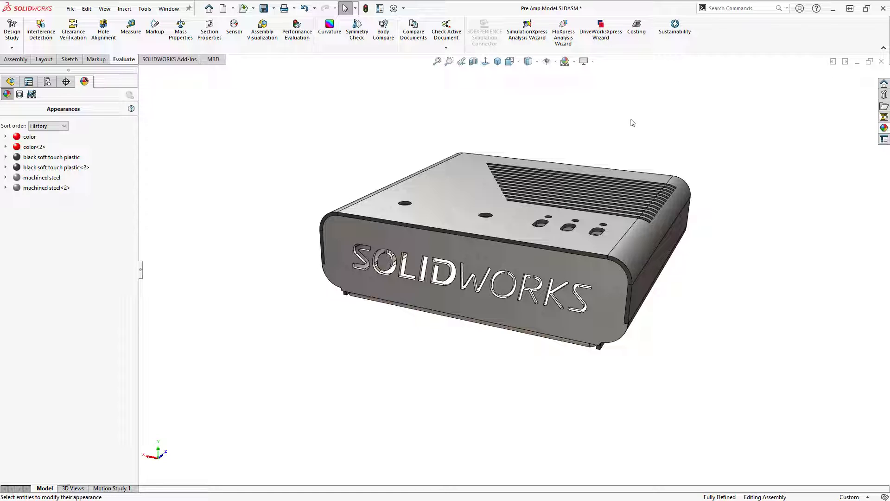
Step: Try a different observer position for the perspective view
click(585, 61)
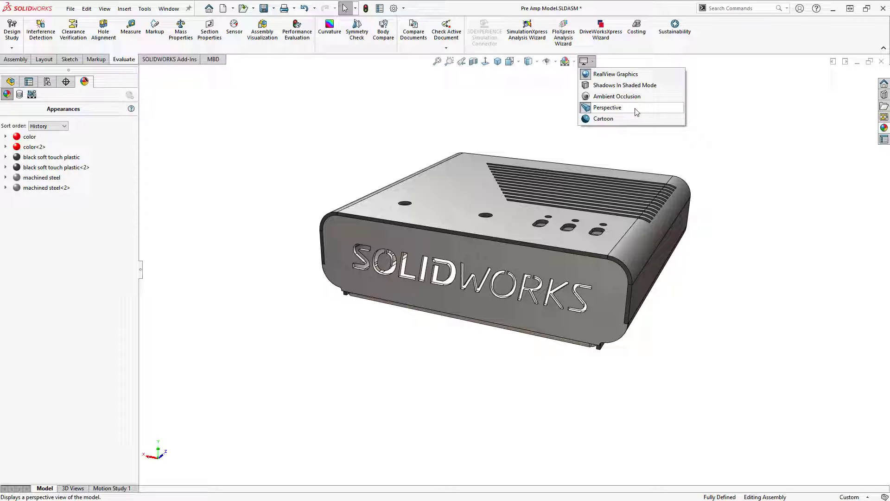
click(416, 117)
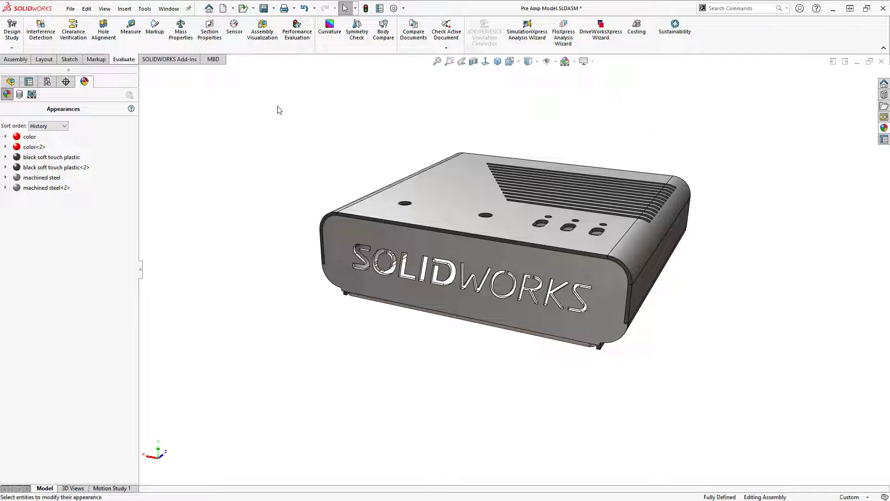
click(105, 9)
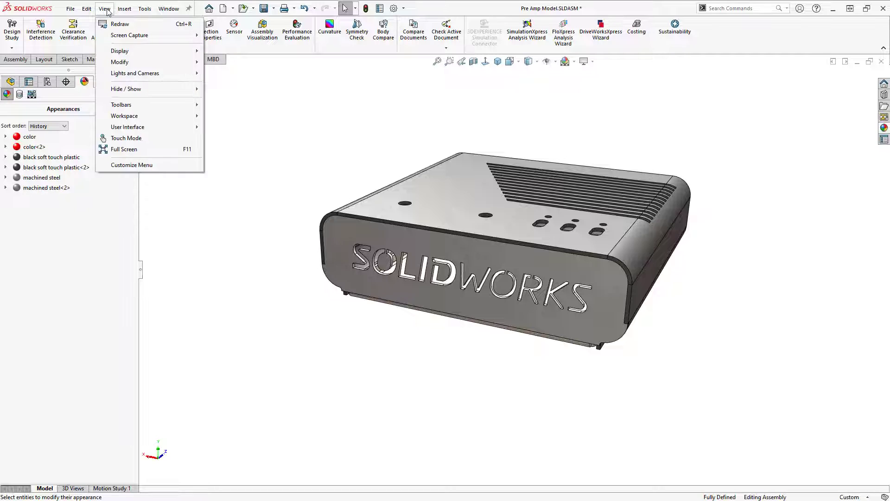
mouse_move(172, 62)
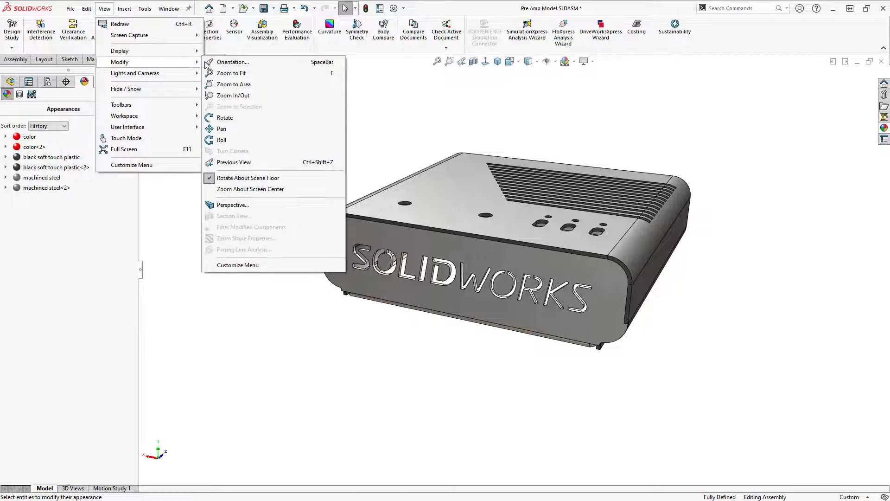
click(233, 205)
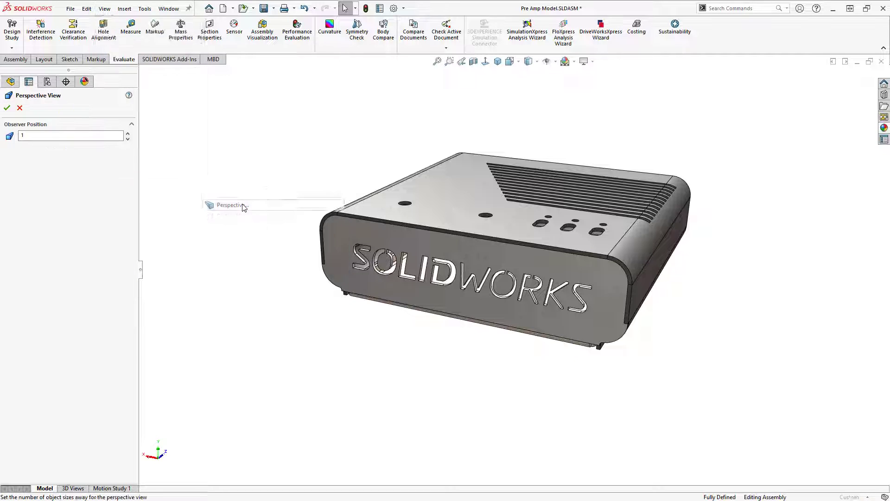
click(20, 135)
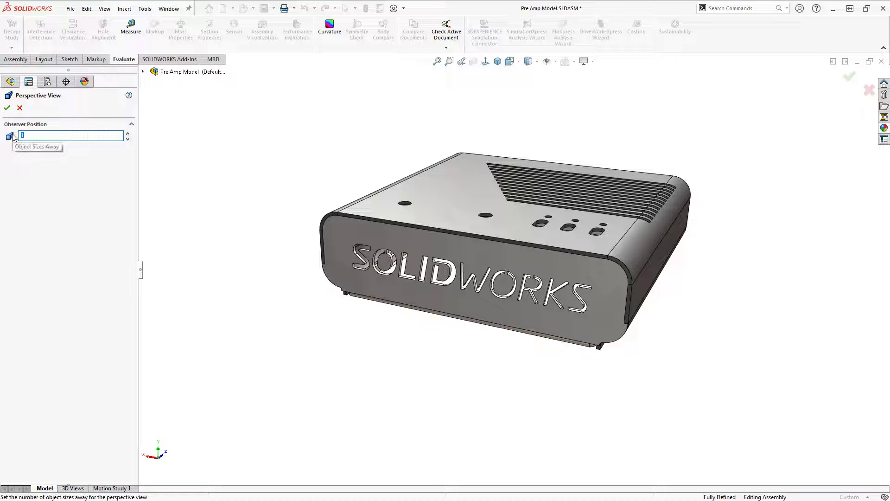
click(7, 108)
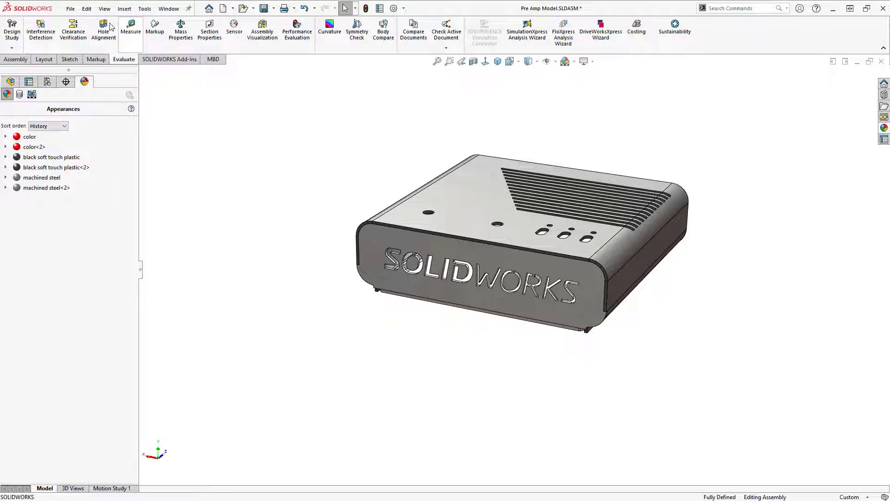
Step: Set the perspective view's observer position to 1
click(104, 8)
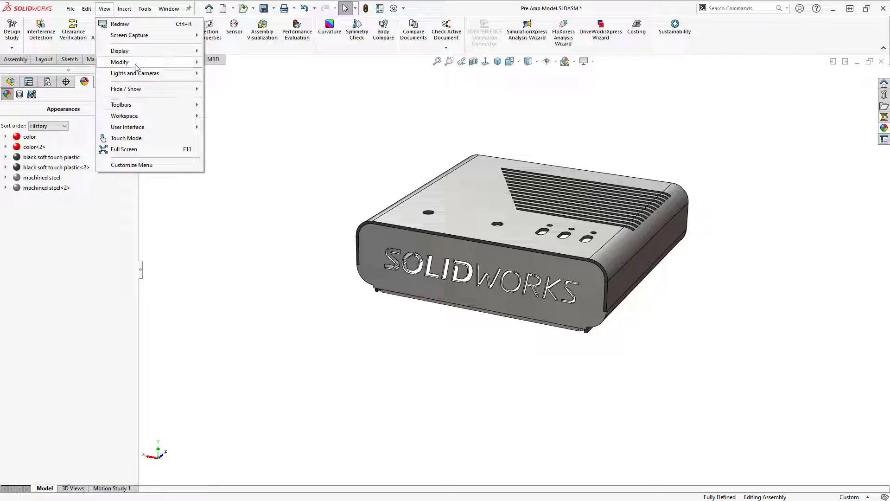
mouse_move(139, 62)
click(232, 205)
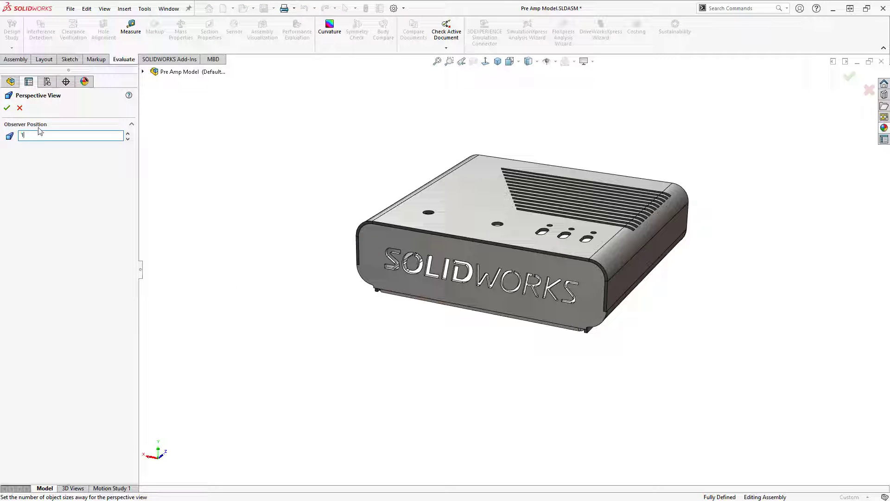
click(7, 108)
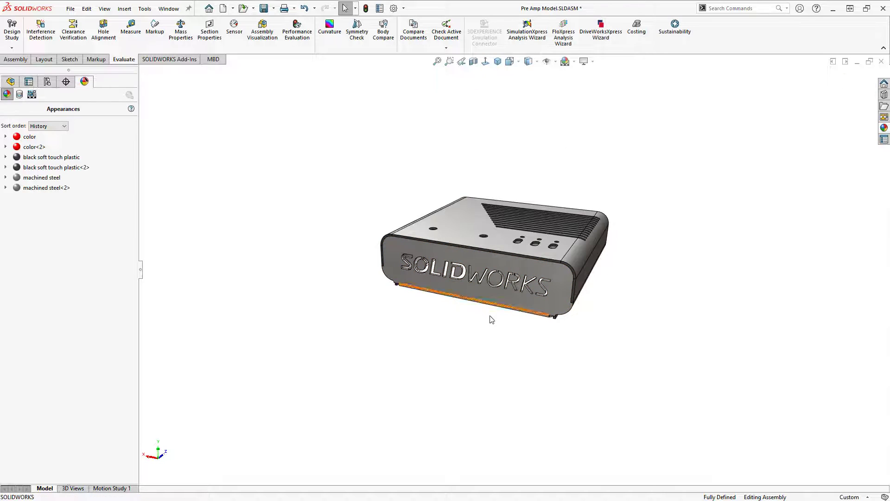
Step: Turn on Shadows In Shaded Mode for the assembly display
scroll(493, 269, down, 2)
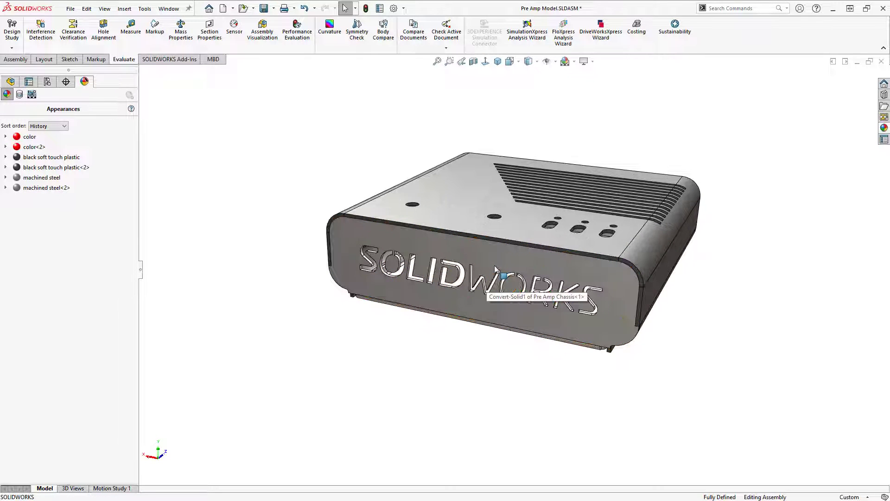
scroll(492, 268, down, 3)
scroll(487, 269, up, 2)
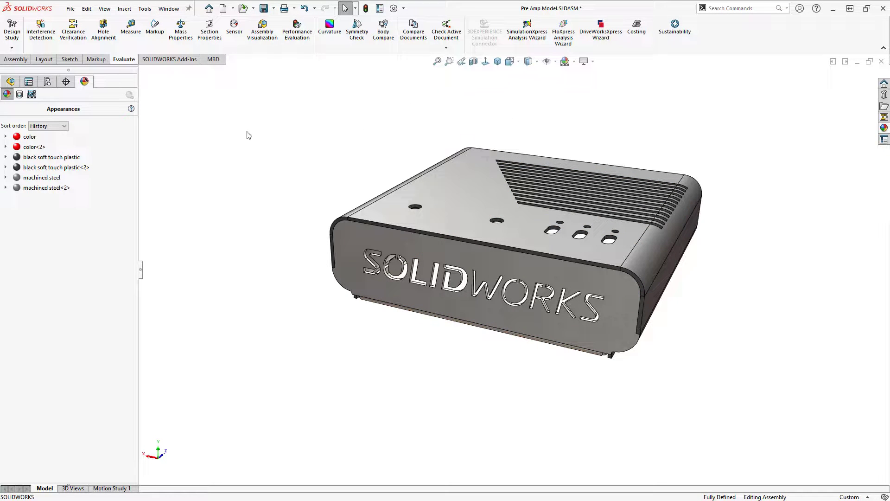
click(593, 62)
click(604, 87)
Step: Try Ambient Occlusion on the assembly, inspect the lettered front face, and turn it off again
click(595, 63)
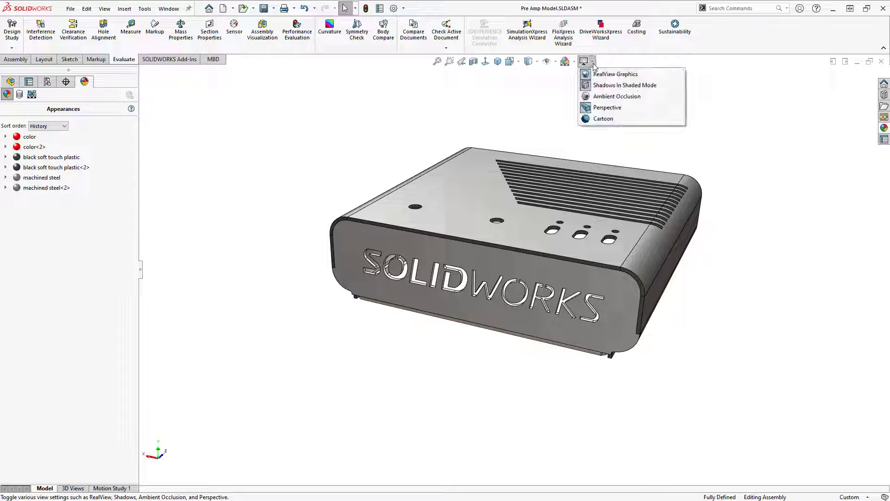
click(606, 96)
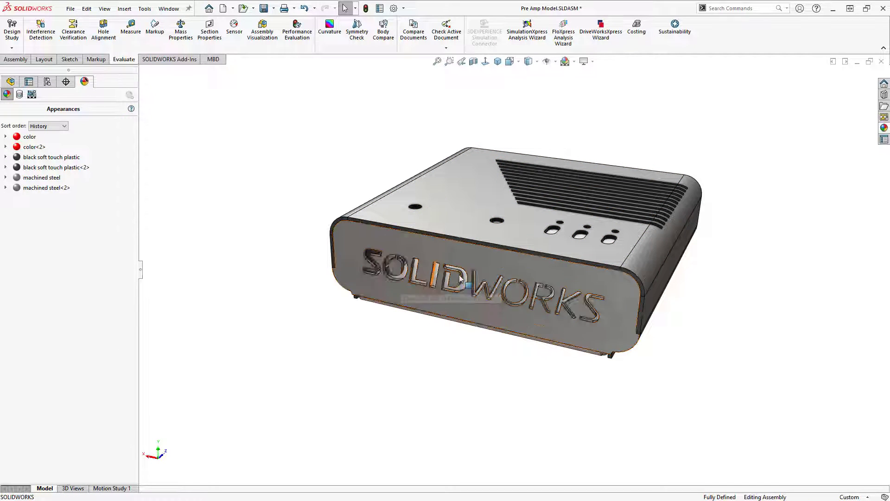
middle_drag(436, 278, 486, 249)
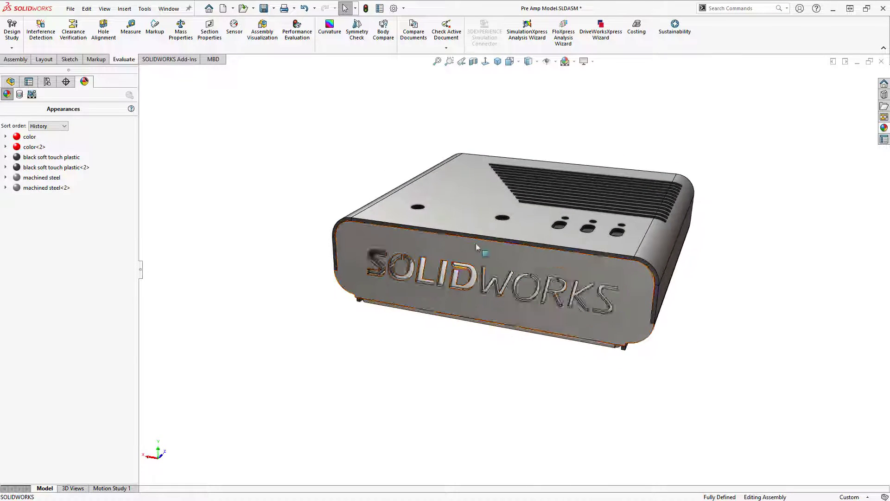
click(588, 61)
click(604, 96)
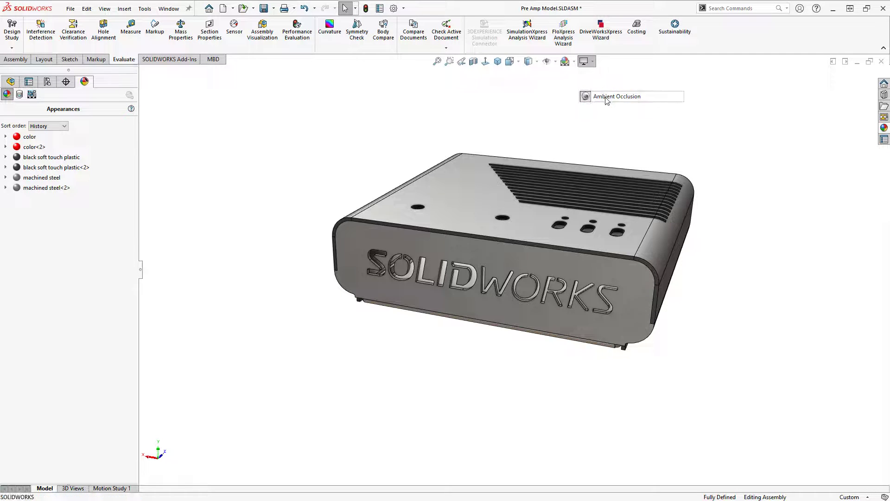
Step: Try the Cartoon effect on the assembly, inspect the cover and front face, and turn the effect off again
click(586, 61)
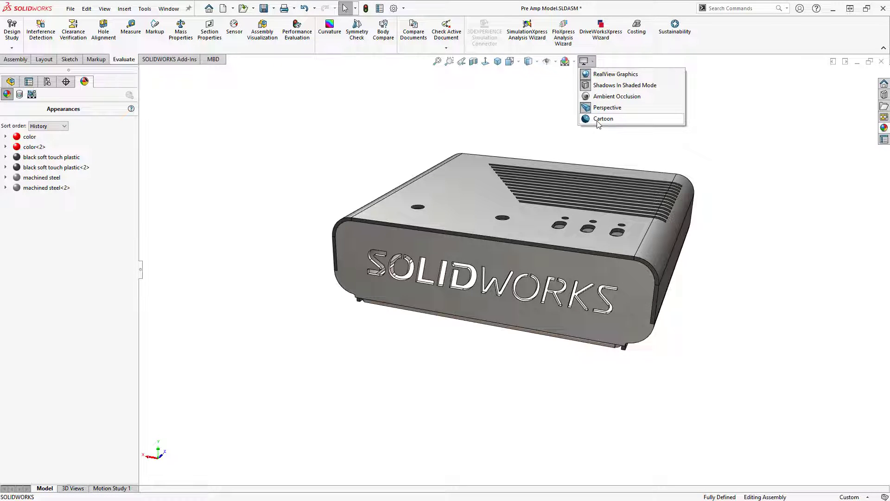
click(600, 120)
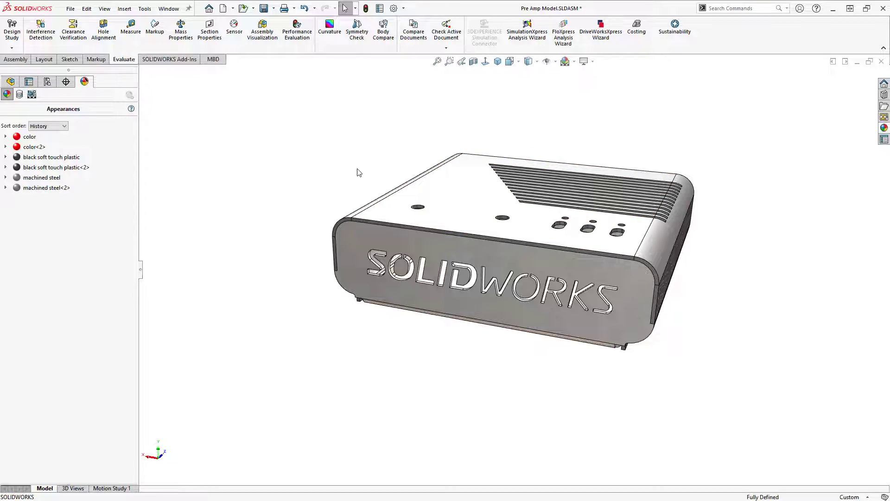
mouse_move(389, 194)
middle_down()
mouse_move(358, 189)
mouse_move(357, 206)
mouse_move(356, 170)
middle_up()
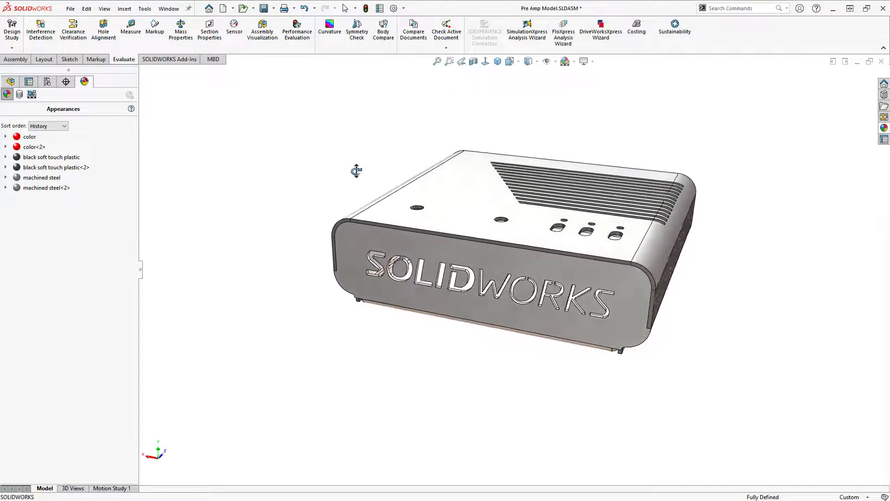
scroll(505, 91, down, 2)
click(593, 61)
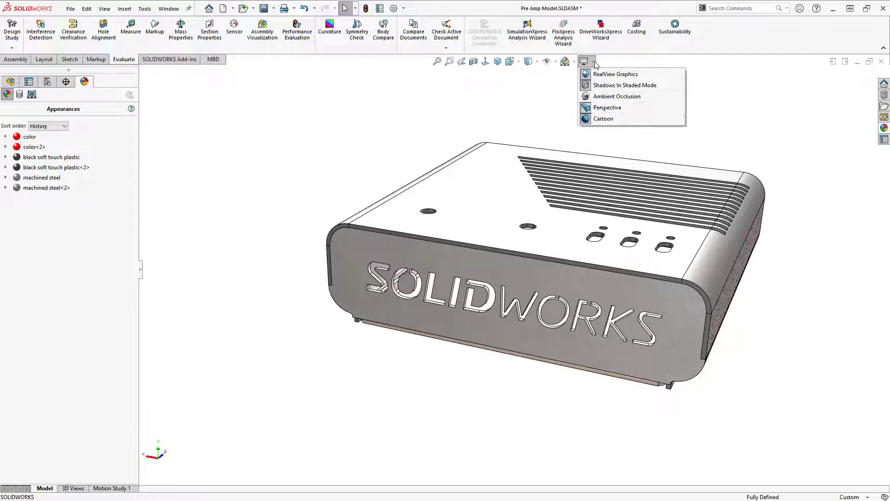
click(604, 119)
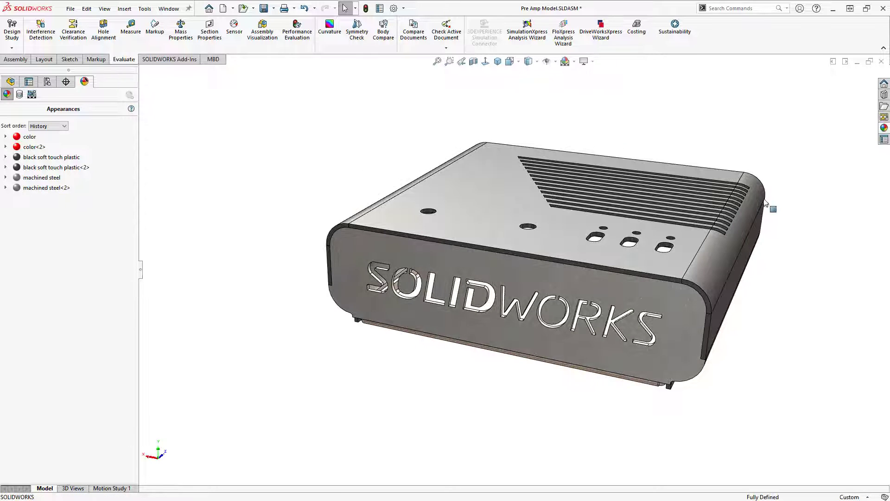
Step: Rebuild the pre-amp assembly and turn off Shadows In Shaded Mode
scroll(761, 259, down, 2)
scroll(410, 270, up, 3)
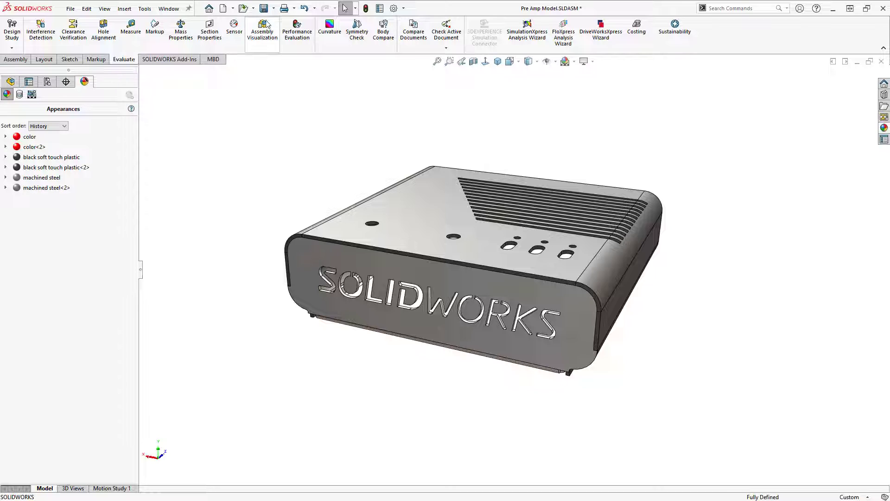
click(366, 9)
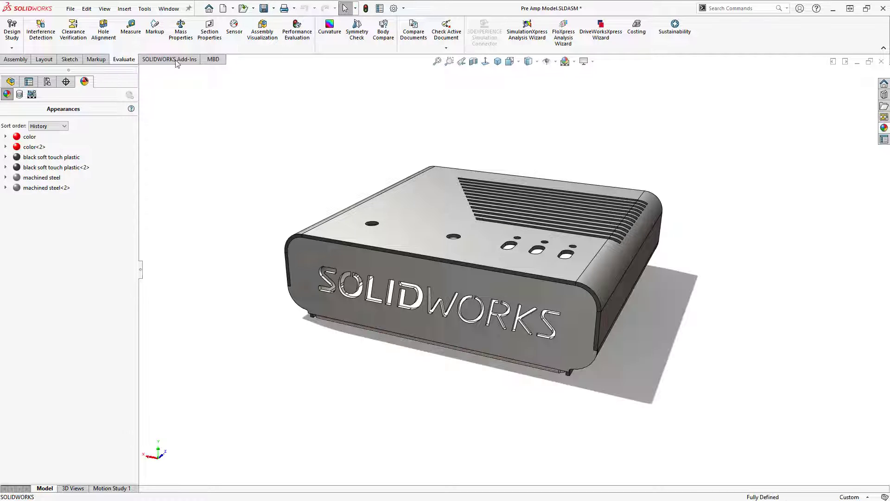
click(589, 62)
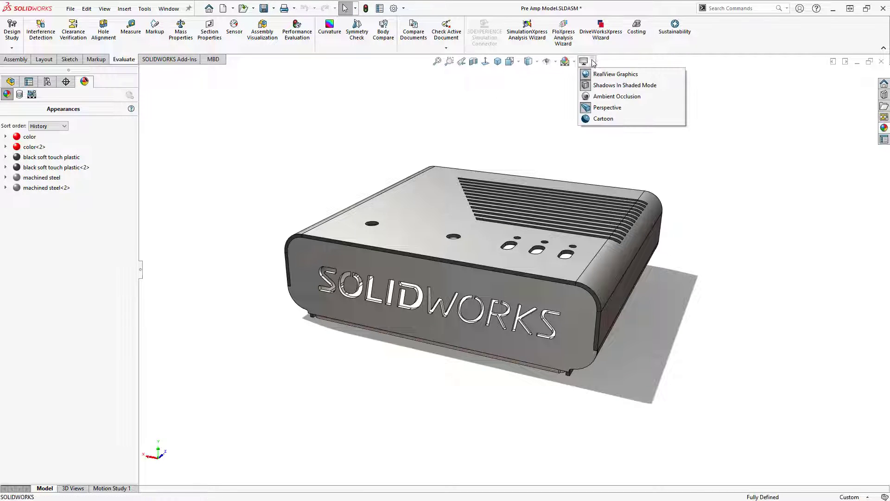
click(605, 86)
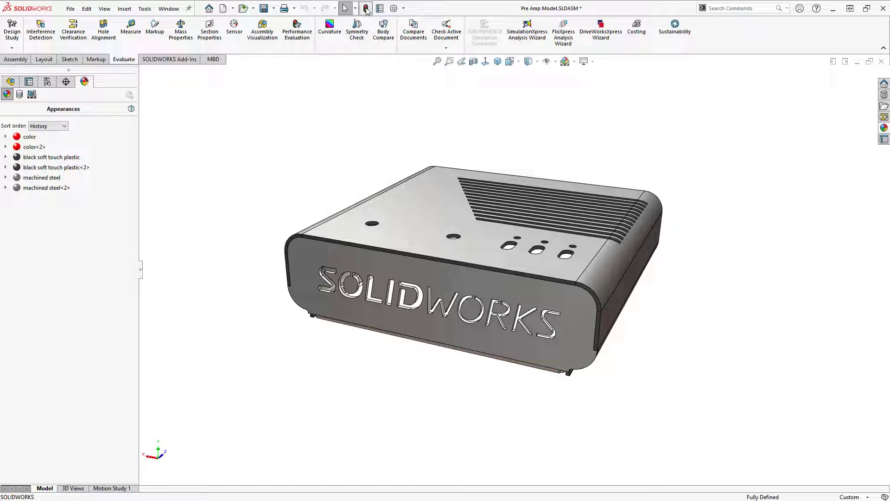
Step: Show the assembly's feature tree and save Pre Amp Model together with the modified Pre Amp Chassis and Pre Amp Cover parts
click(11, 82)
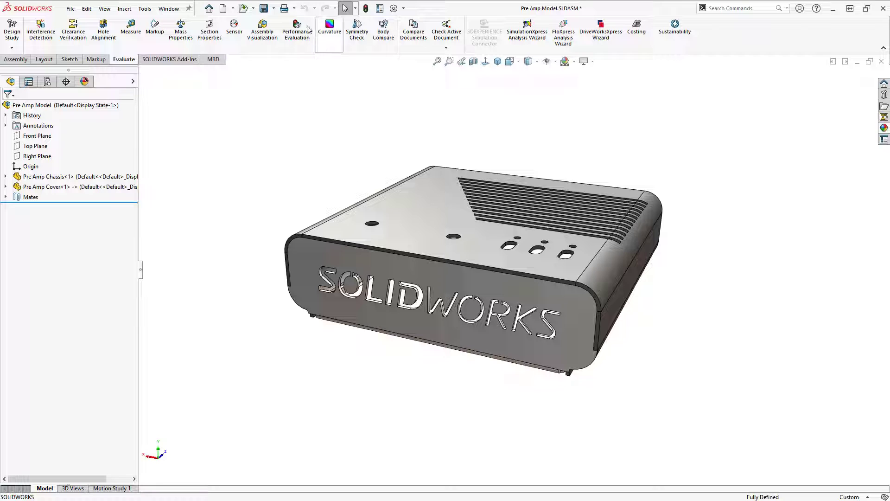
click(264, 8)
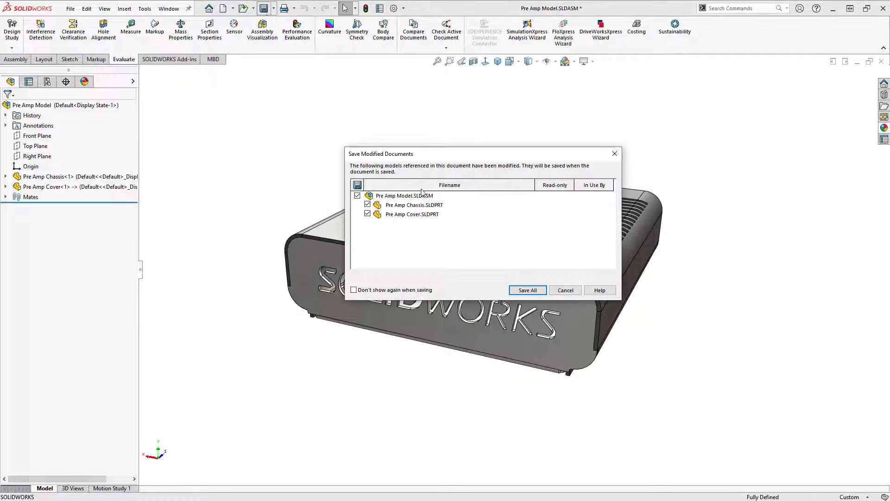
click(531, 290)
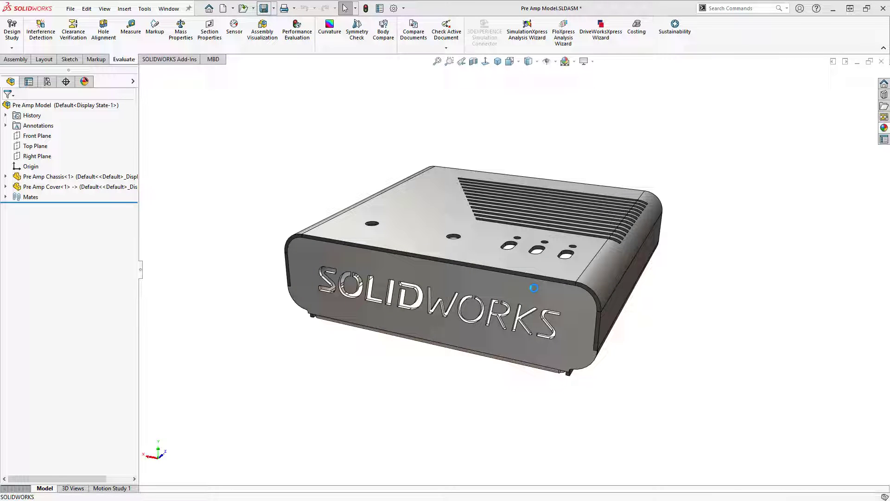